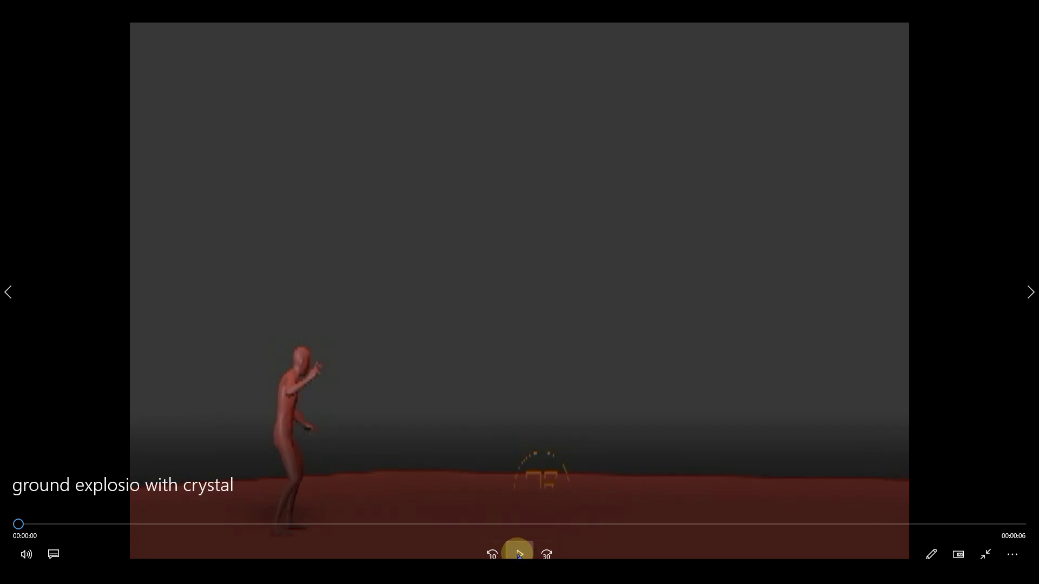
Play the "ground explosio with crystal" video through its crystal eruption, pause it, and leave the player
left_click(518, 553)
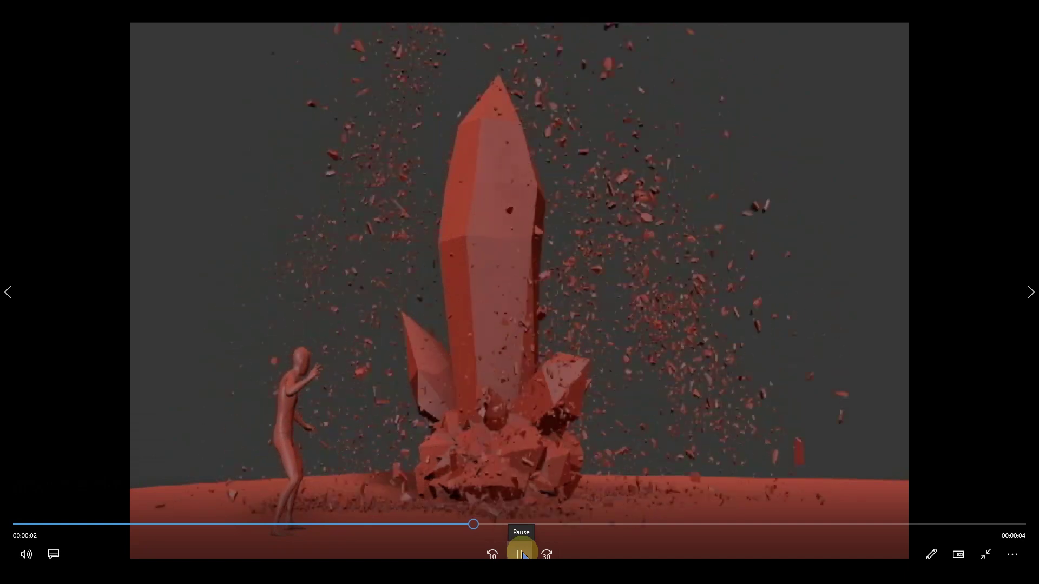
left_click(521, 554)
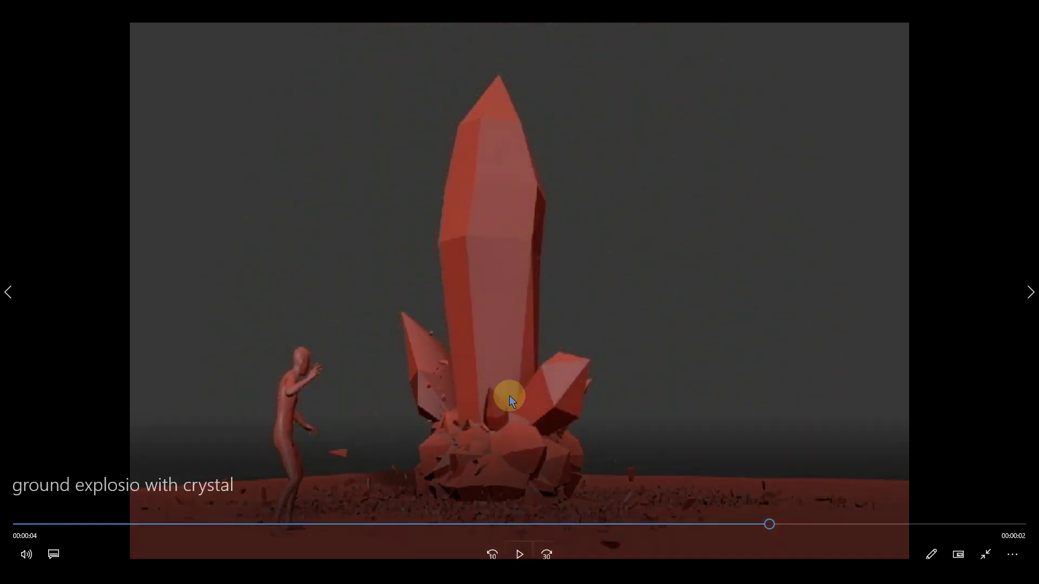
double_click(919, 128)
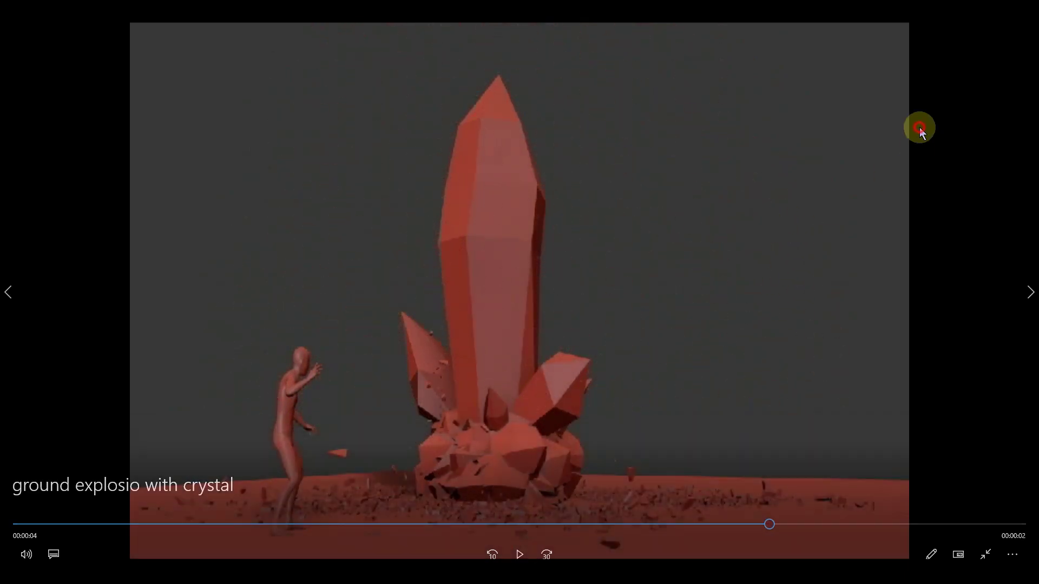
left_click(966, 23)
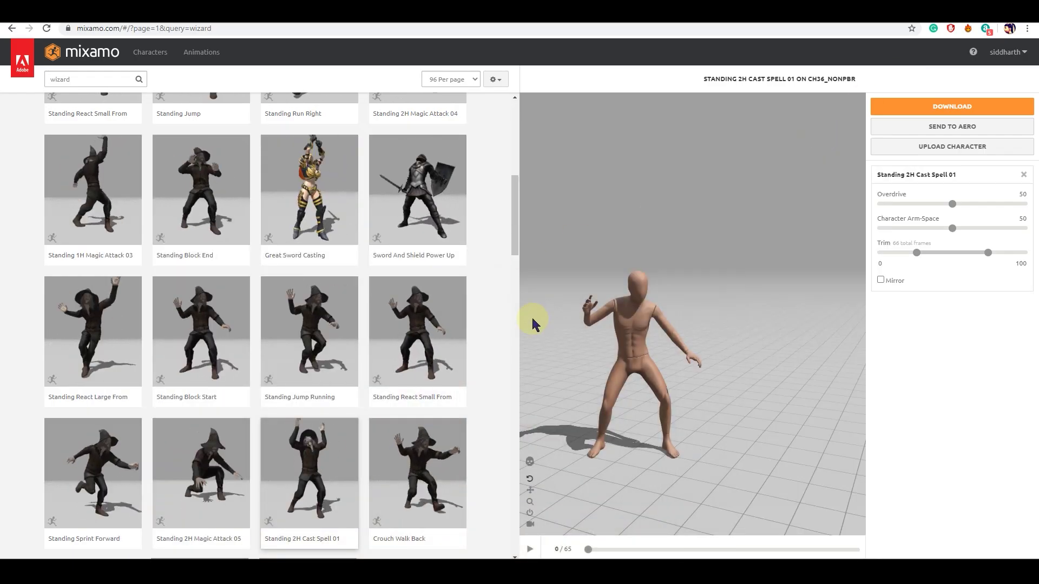
Browse Mixamo's wizard animations and preview Standing 2H Cast Spell 01 on the character from different angles
scroll(249, 325, "up", 7)
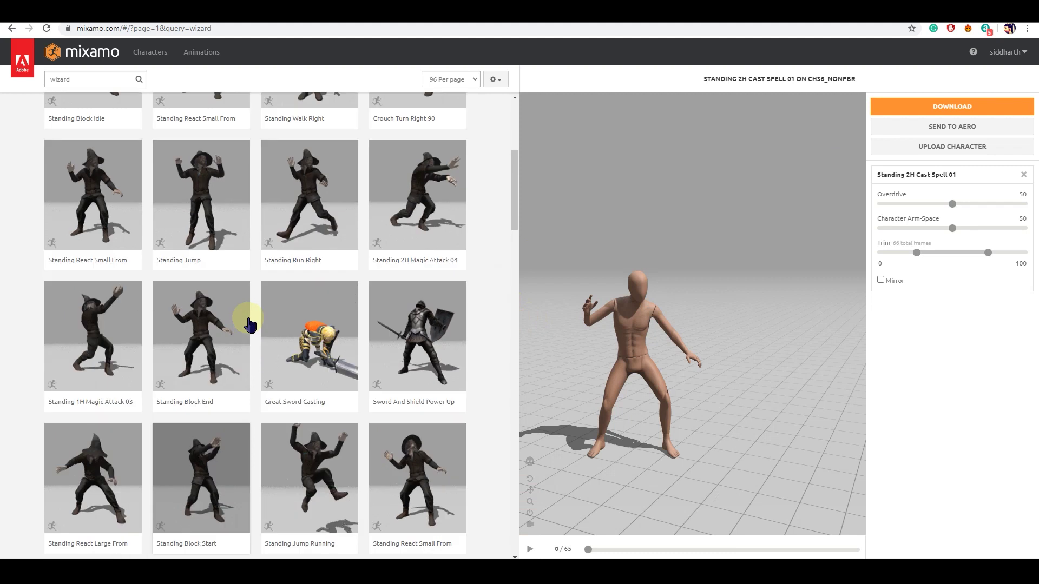
scroll(249, 324, "down", 3)
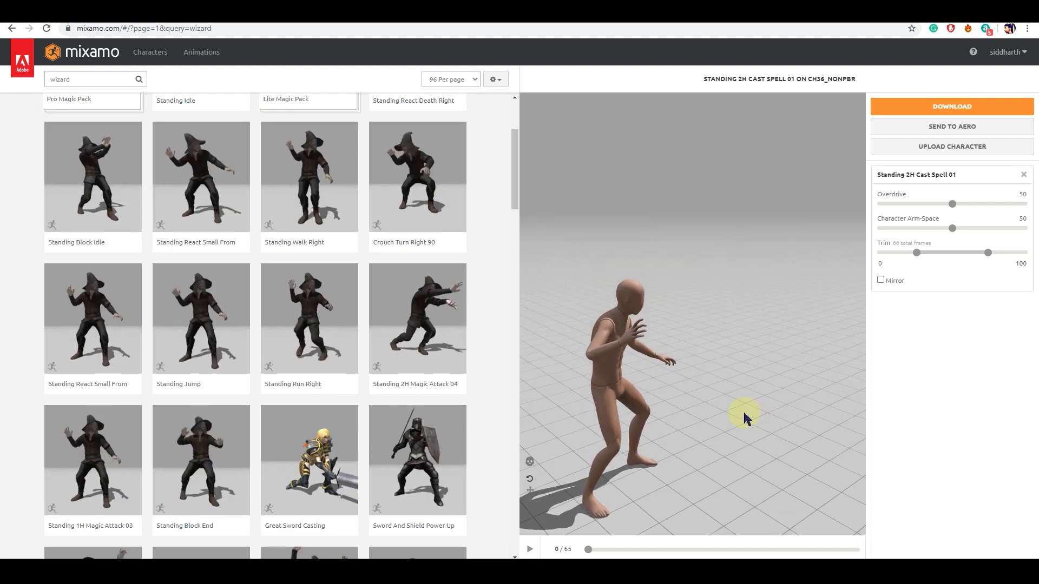
left_click(536, 550)
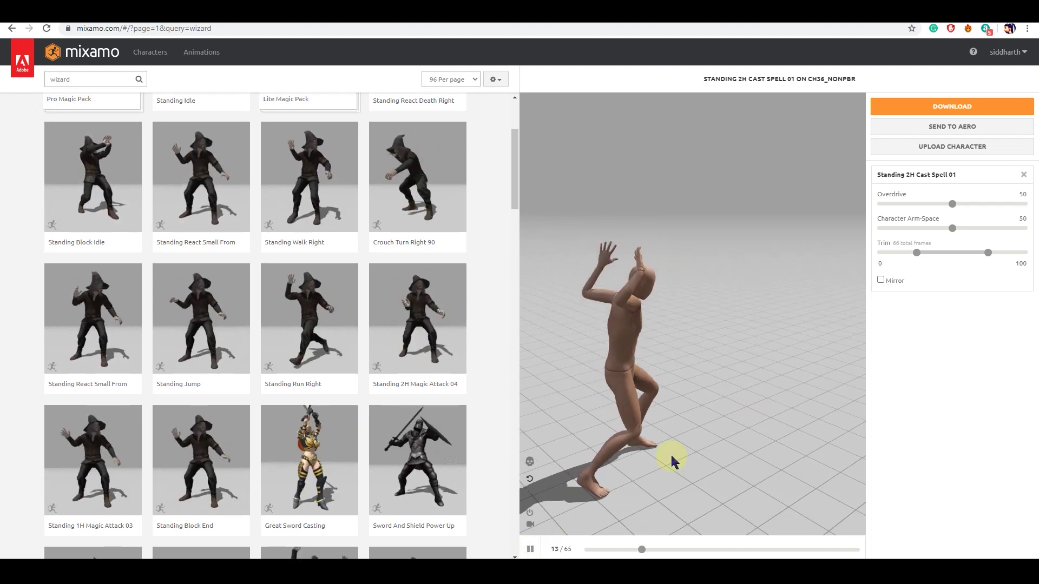
left_click(530, 549)
left_click_drag(609, 460, 665, 458)
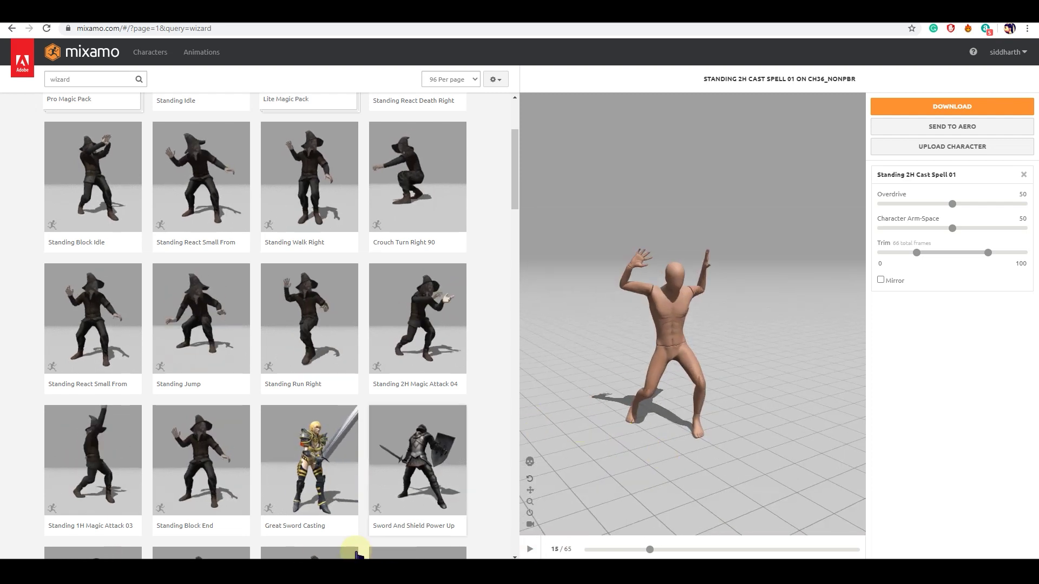
Switch to 3ds Max and hide the large outer ground plane Box002
mouse_move(333, 568)
left_click(393, 532)
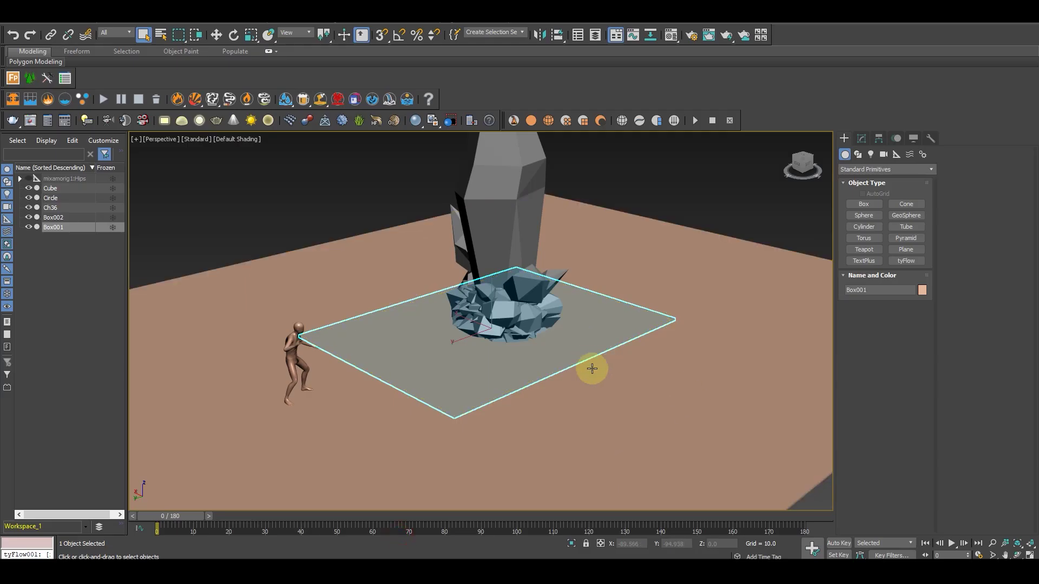
middle_click_drag(591, 369, 494, 357, "alt")
middle_click_drag(279, 317, 473, 306)
scroll(341, 322, "up", 5)
scroll(338, 320, "down", 3)
scroll(505, 350, "down", 5)
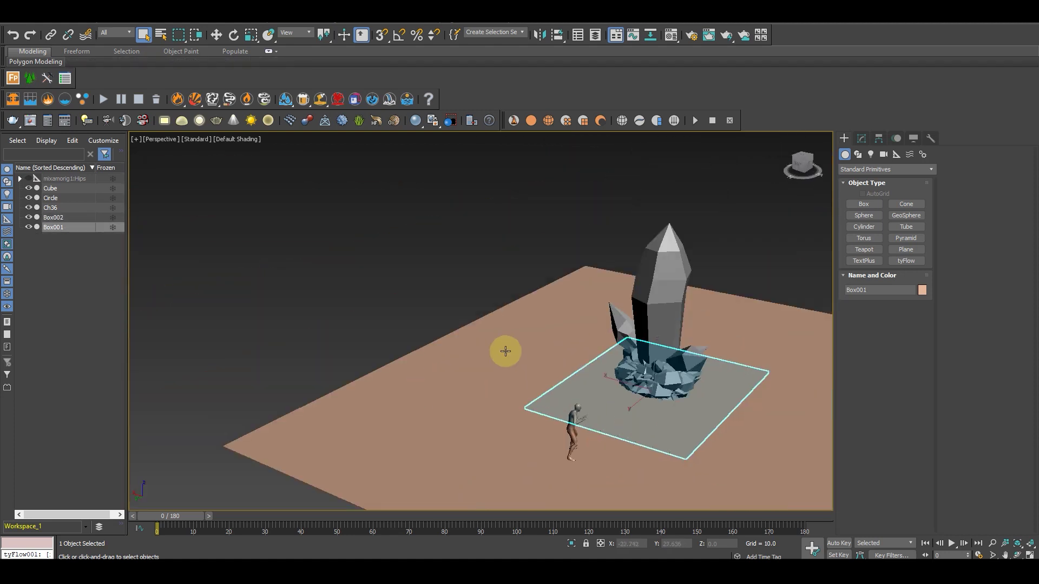
left_click(509, 349)
left_click(30, 217)
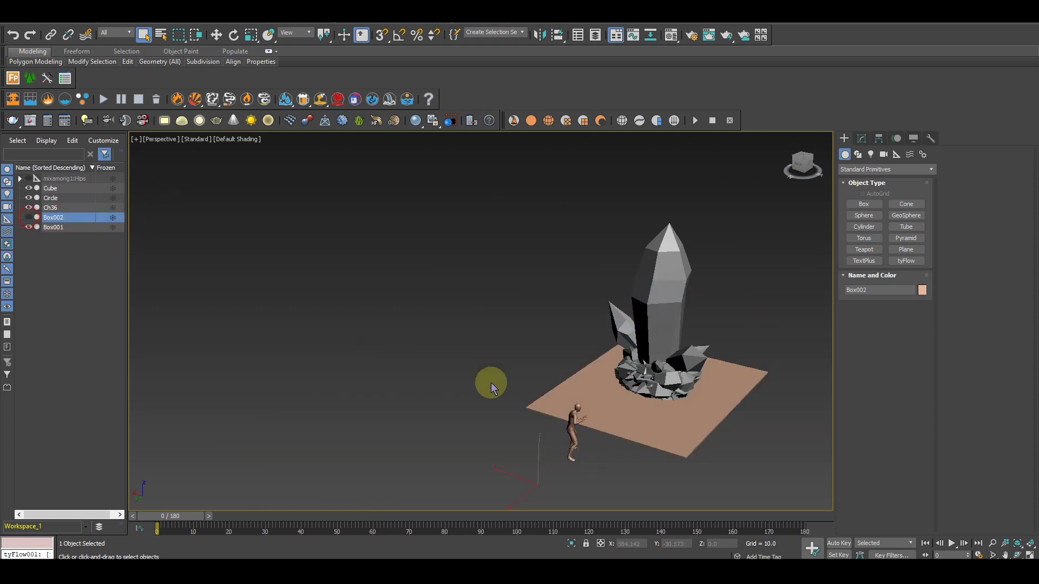
Select the smaller ground slab Box001 and examine where the crystal's rock base passes through it
left_click(601, 393)
scroll(584, 401, "up", 5)
middle_click_drag(561, 401, 625, 317, "alt")
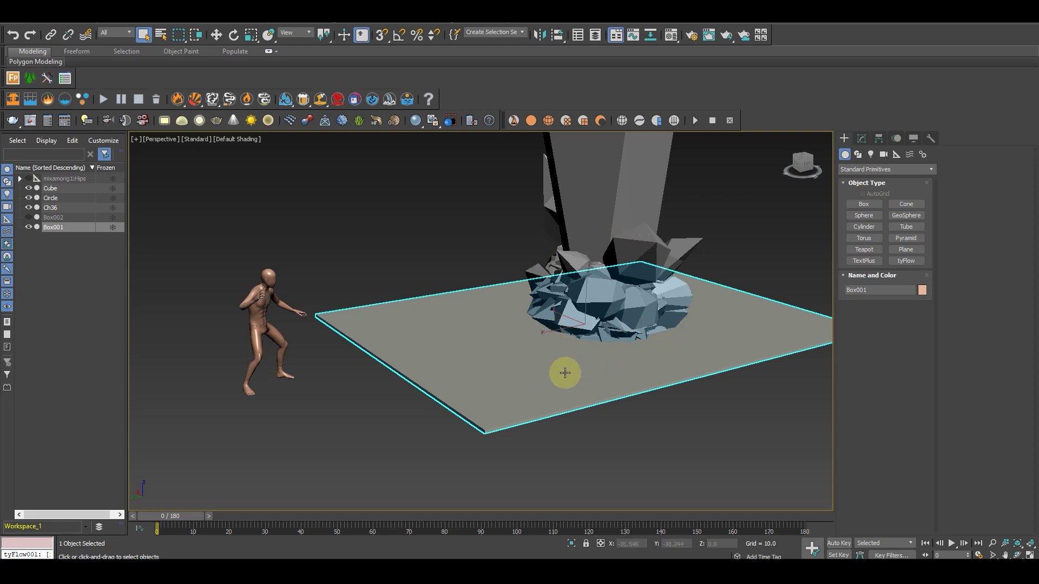
middle_click_drag(565, 373, 525, 355, "alt")
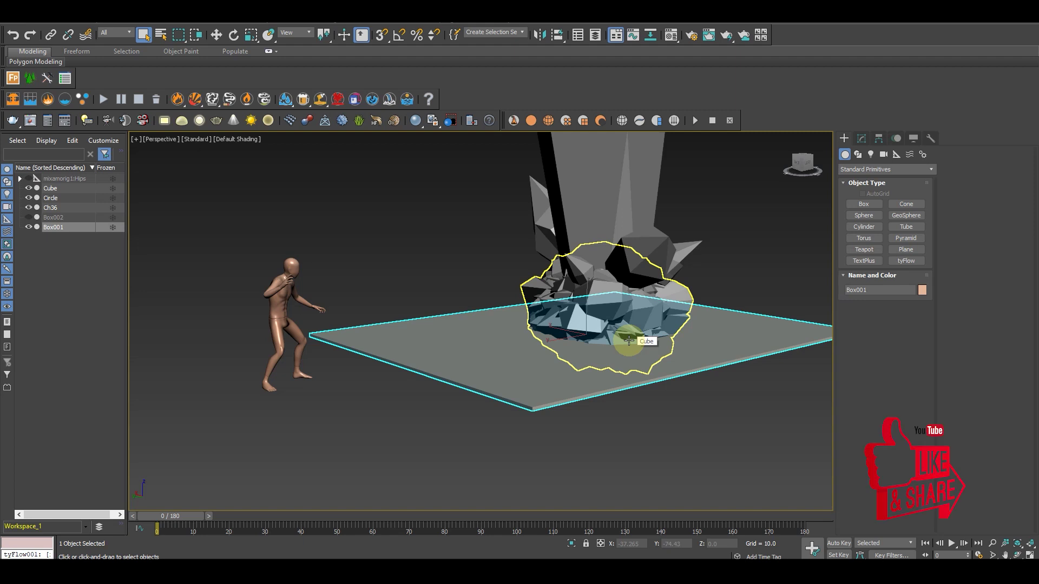
middle_click_drag(629, 339, 614, 293, "alt")
middle_click_drag(594, 333, 741, 364, "alt")
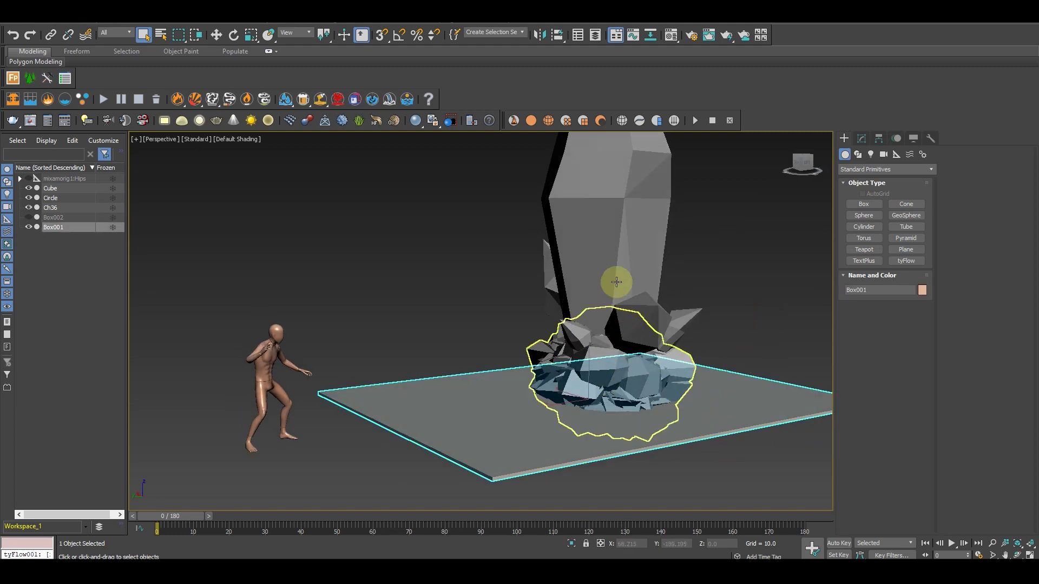
Select the crystal (Circle) and its rock base (Cube) together
left_click(595, 245)
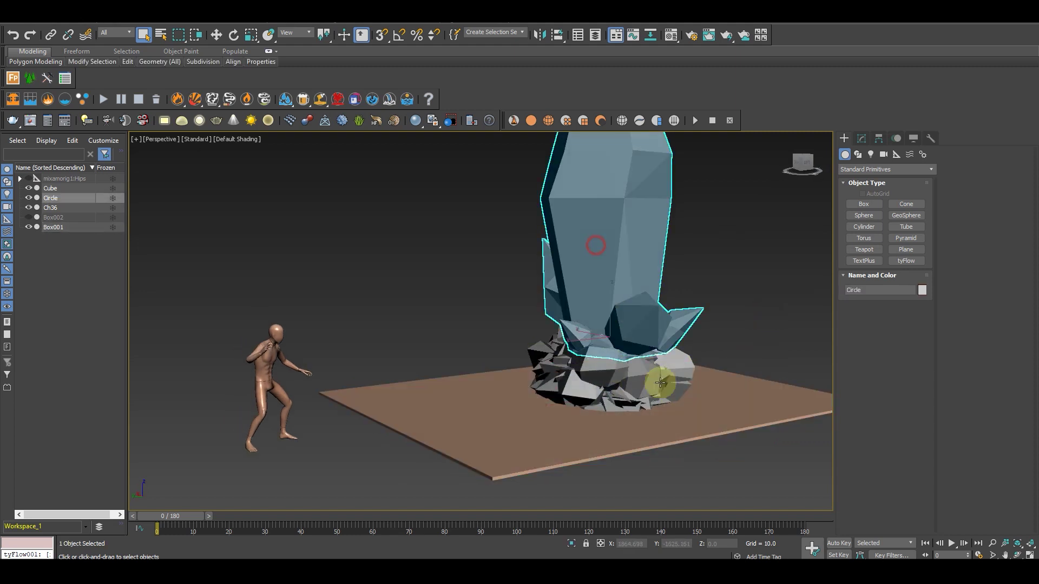
left_click(632, 377, "ctrl")
middle_click_drag(617, 297, 584, 286, "alt")
left_click(91, 26)
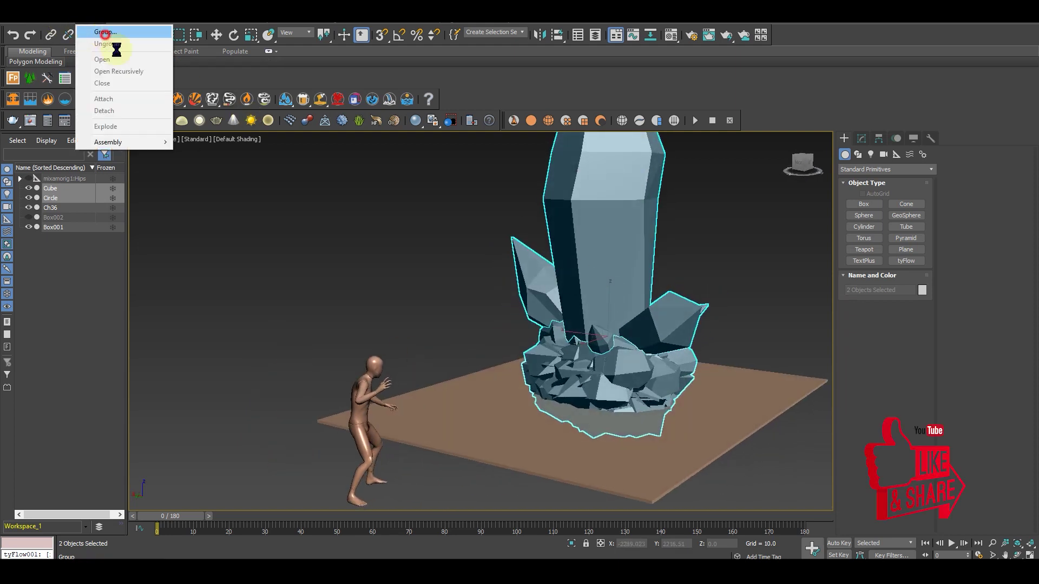
left_click(107, 39)
left_click(571, 306)
mouse_move(578, 372)
middle_mouse_down("alt")
mouse_move(606, 383)
mouse_move(578, 376)
middle_mouse_up("alt")
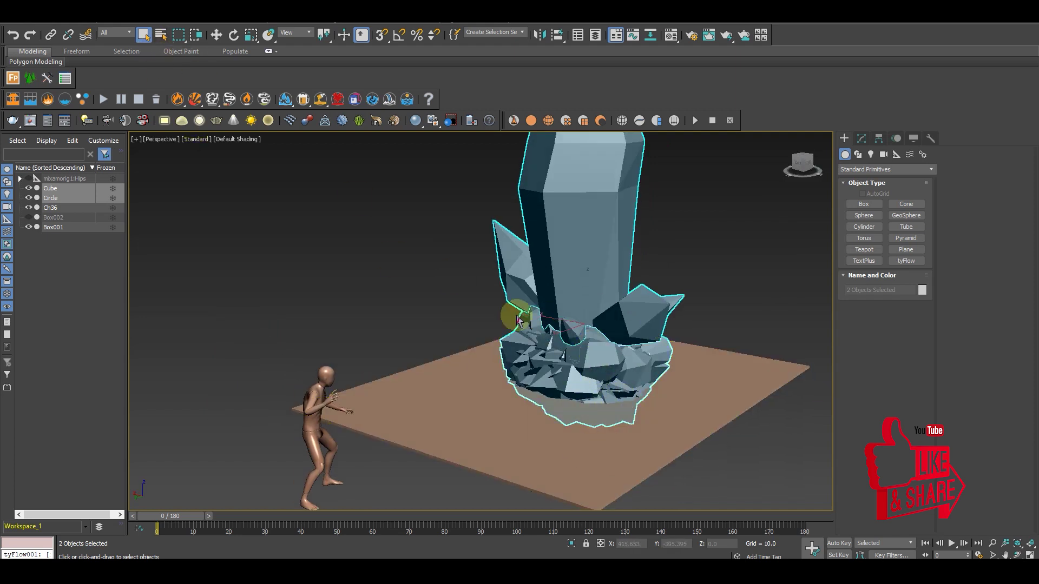
At frame 42, move the crystal and rock base straight down about 230 units so the tip sits just beneath the ground slab
key("w")
middle_click_drag(511, 376, 471, 403, "alt")
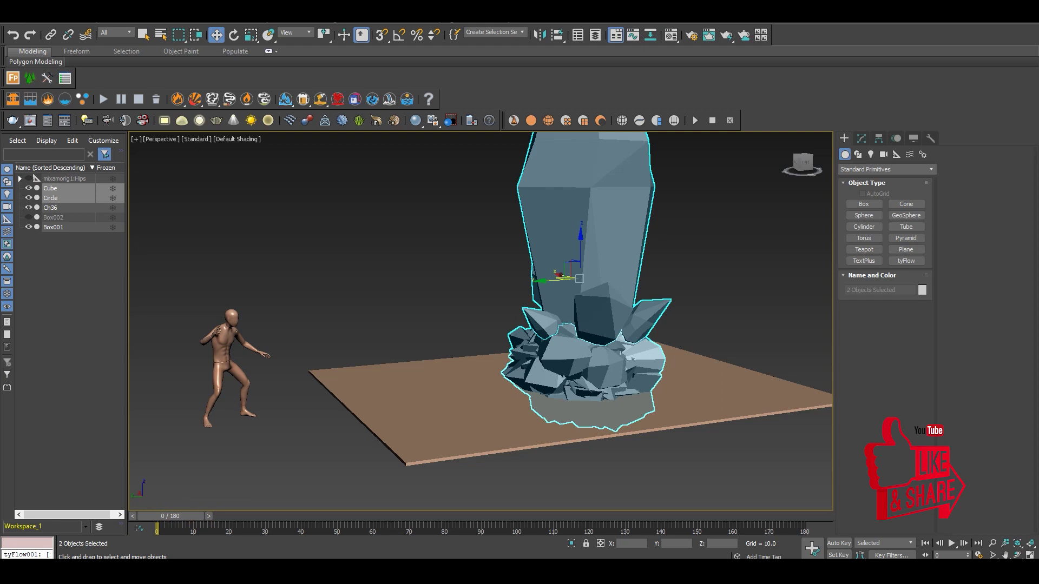
left_click_drag(184, 516, 334, 517)
key("w")
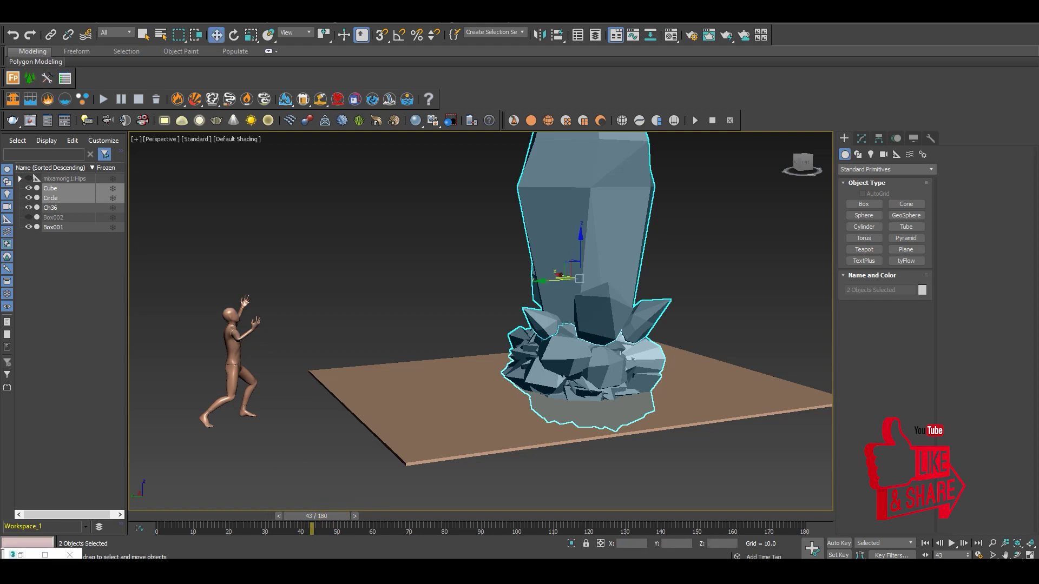
left_click_drag(333, 520, 333, 517)
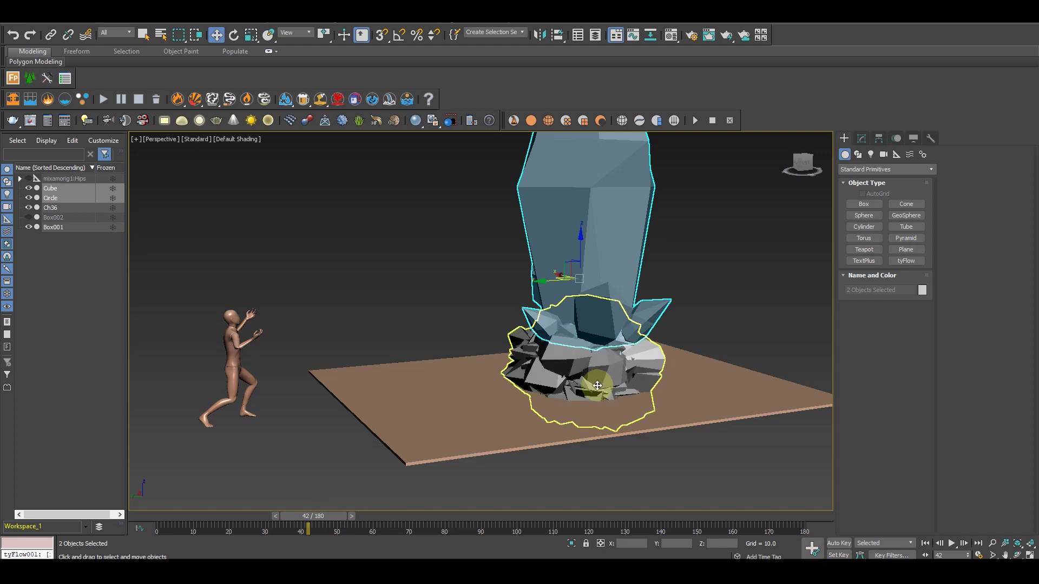
middle_click_drag(592, 383, 563, 324, "alt")
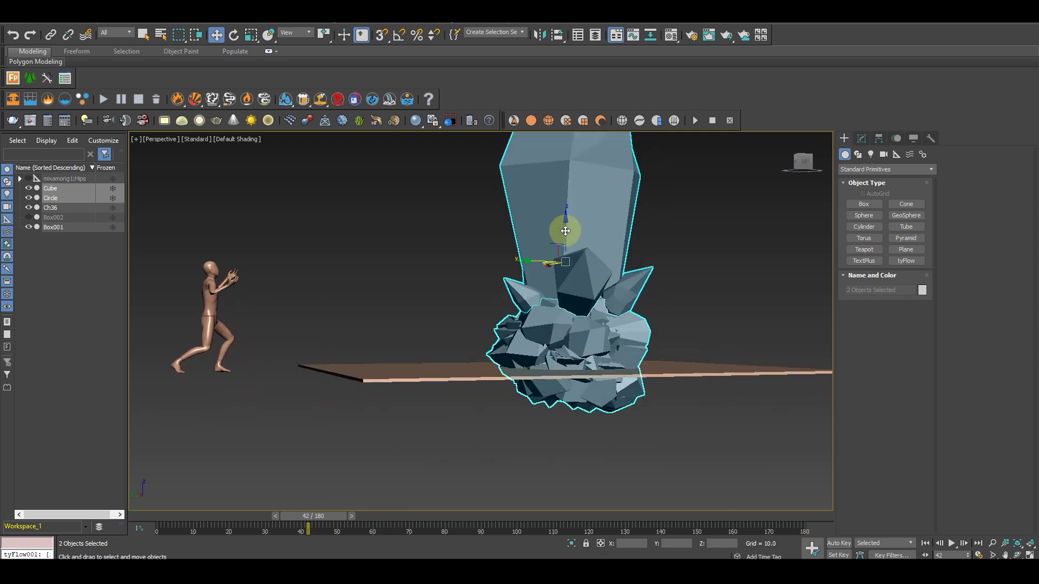
left_click_drag(561, 232, 547, 568)
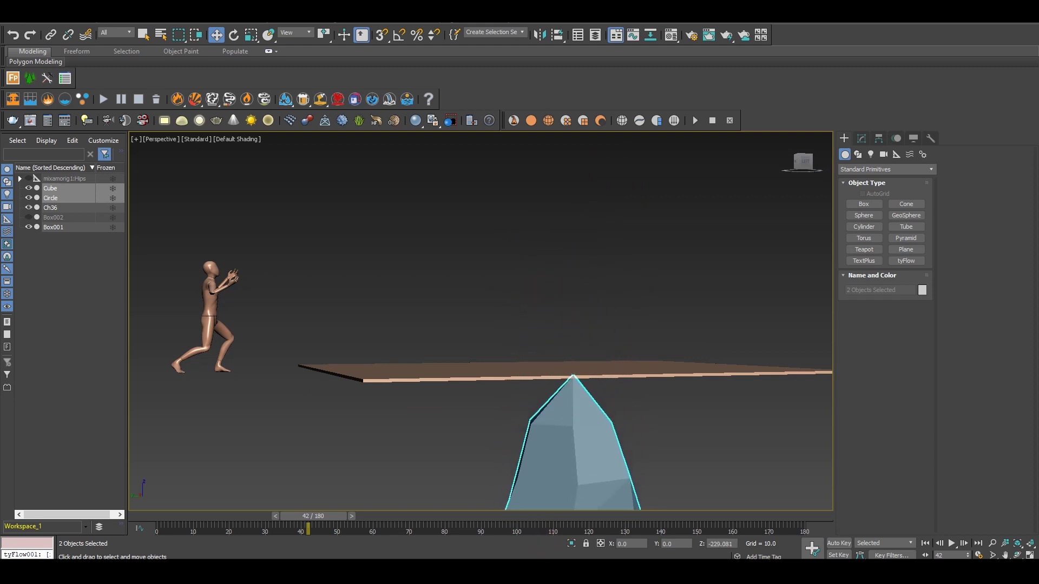
mouse_move(558, 427)
middle_mouse_down("alt")
mouse_move(559, 341)
mouse_move(570, 359)
mouse_move(564, 425)
middle_mouse_up("alt")
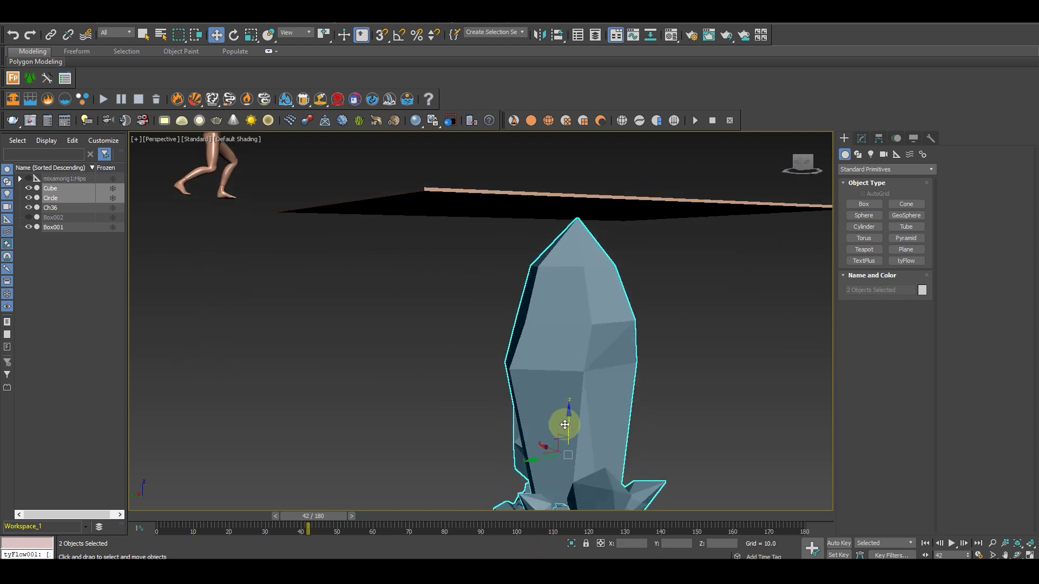
left_click_drag(567, 423, 609, 440)
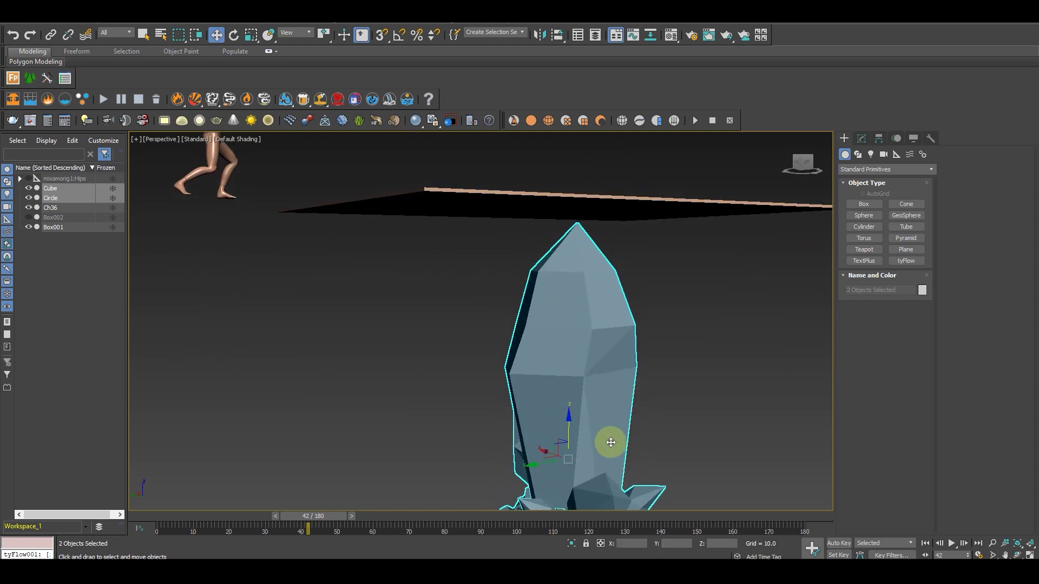
Turn on Auto Key and create a position, rotation and scale key for the crystal and rock base at frame 42
left_click(840, 544)
right_click(324, 515)
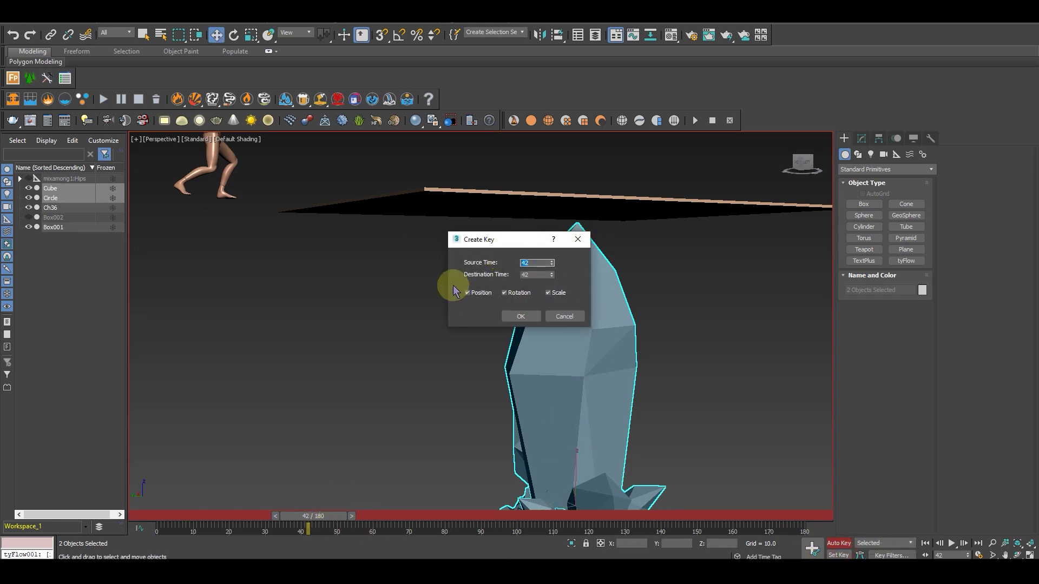
left_click(518, 315)
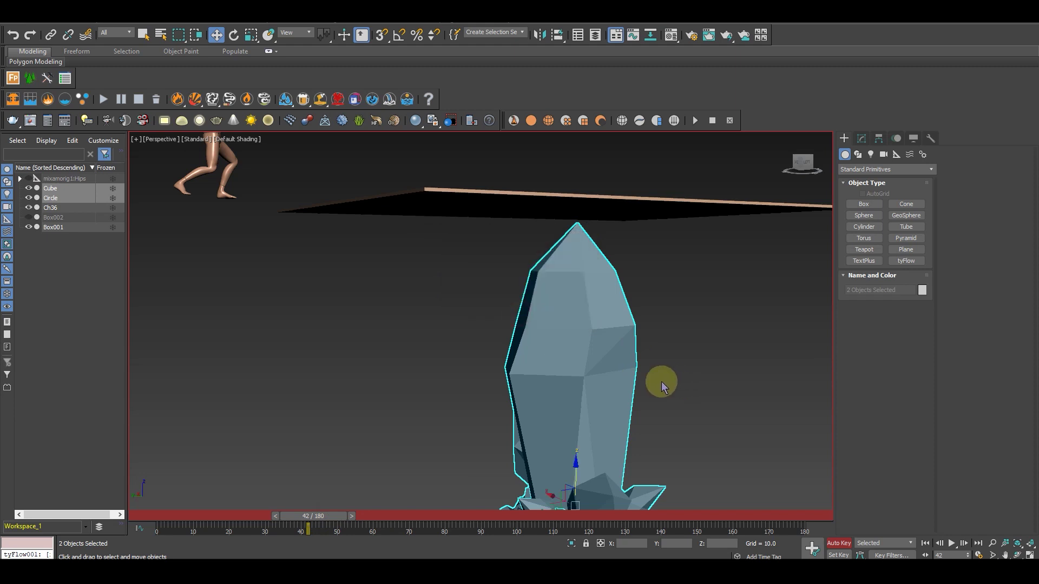
scroll(660, 384, "down", 5)
middle_click_drag(654, 390, 622, 417, "alt")
scroll(624, 418, "up", 3)
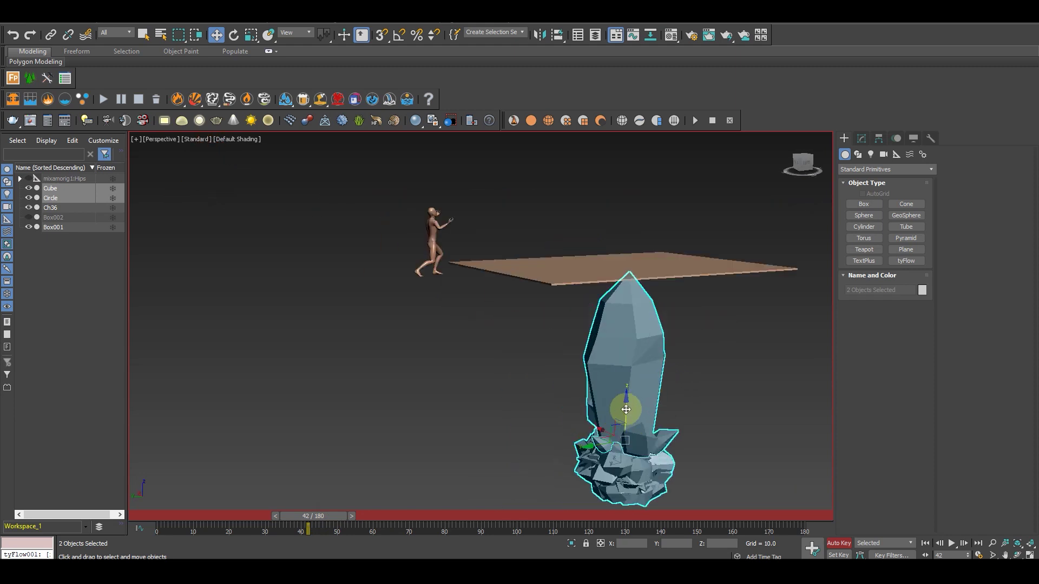
left_click_drag(626, 409, 627, 376)
key("ctrl+z")
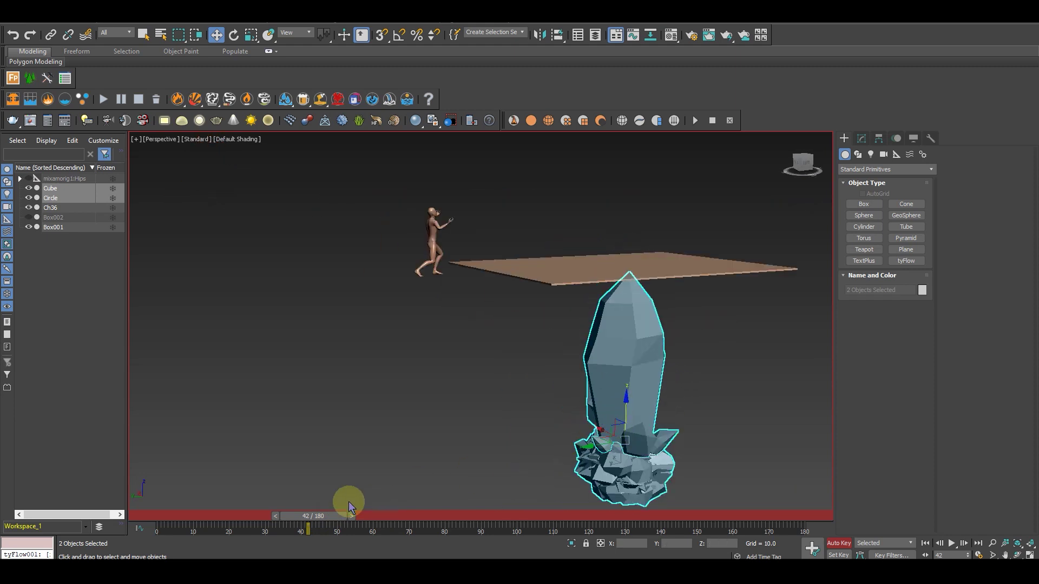
At frame 49, raise the crystal and rock base until the rocks emerge through the ground slab, and turn off Auto Key
left_click_drag(327, 517, 335, 518)
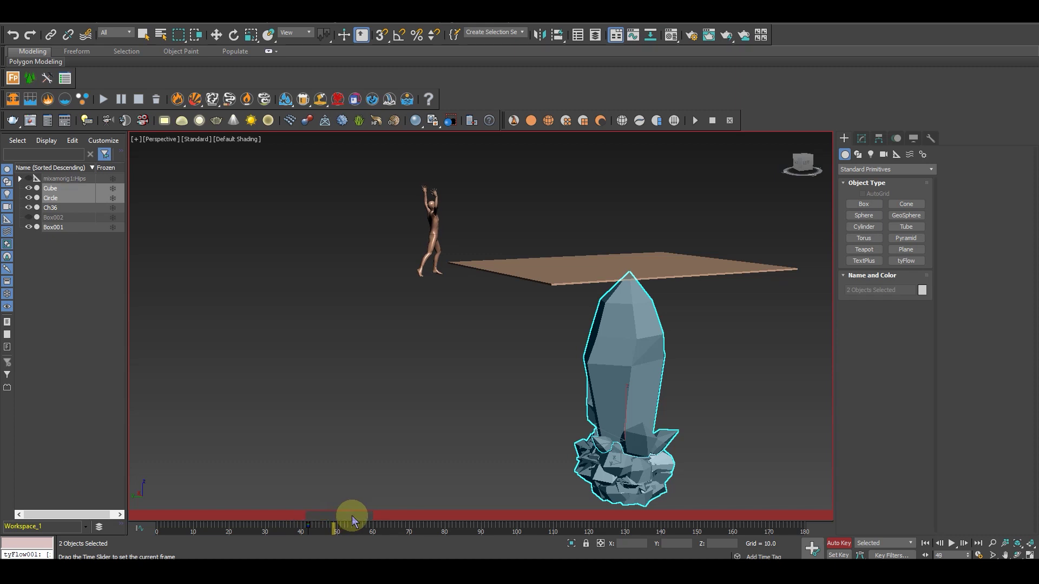
key("w")
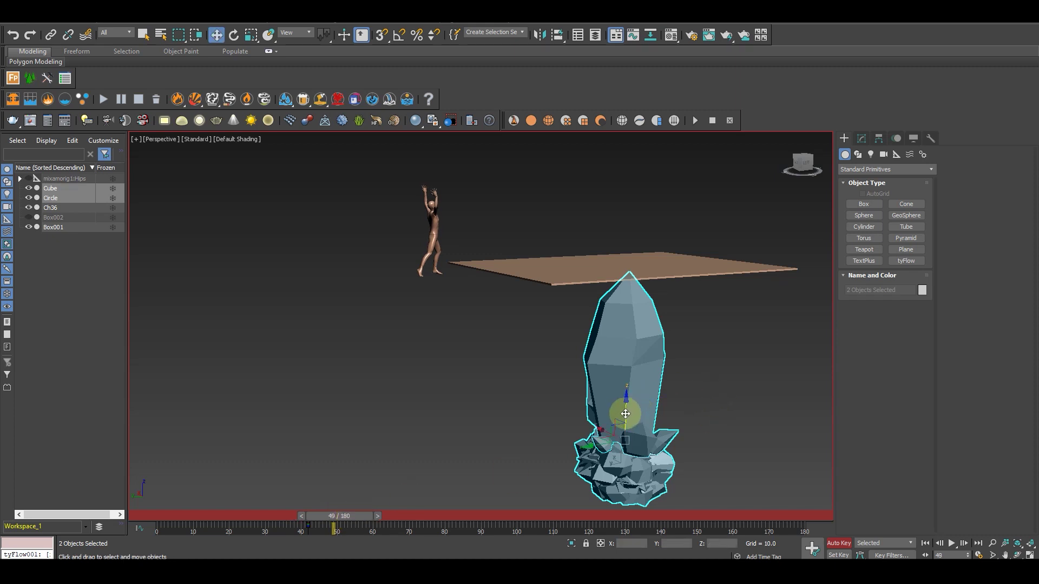
left_click_drag(625, 413, 658, 196)
middle_click_drag(658, 297, 640, 382)
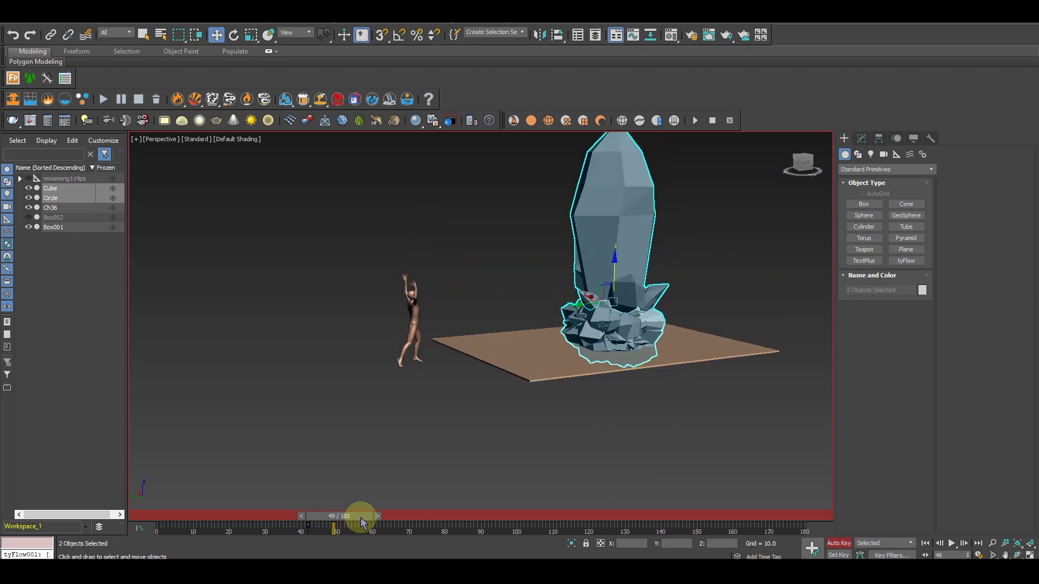
mouse_move(361, 522)
left_mouse_down()
mouse_move(332, 512)
mouse_move(359, 510)
mouse_move(324, 512)
mouse_move(373, 513)
left_mouse_up()
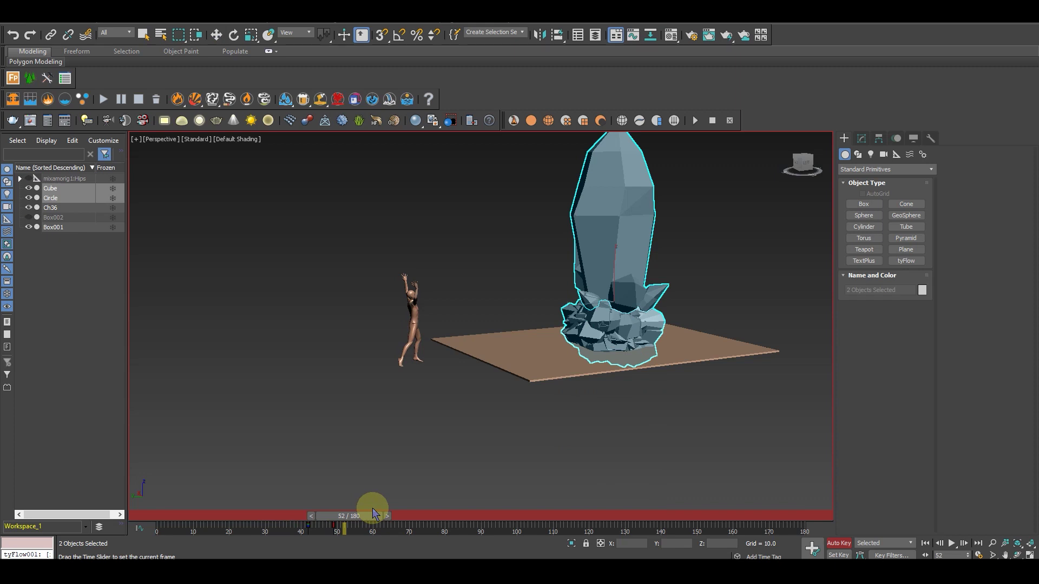
key("w")
left_click(839, 543)
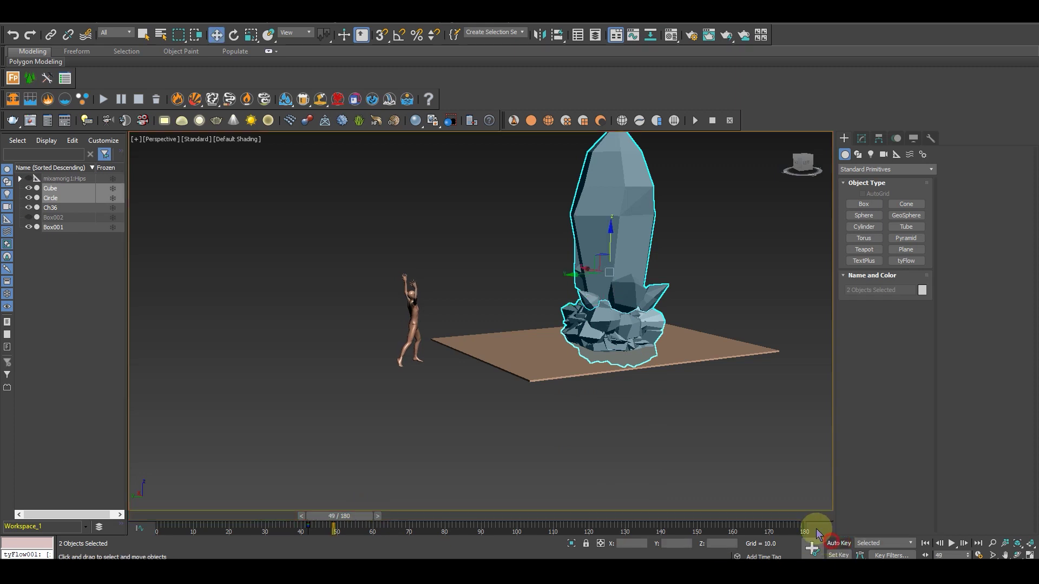
Open the Curve Editor for the selected crystal and rock base
middle_click_drag(698, 470, 591, 315, "alt")
right_click(590, 313)
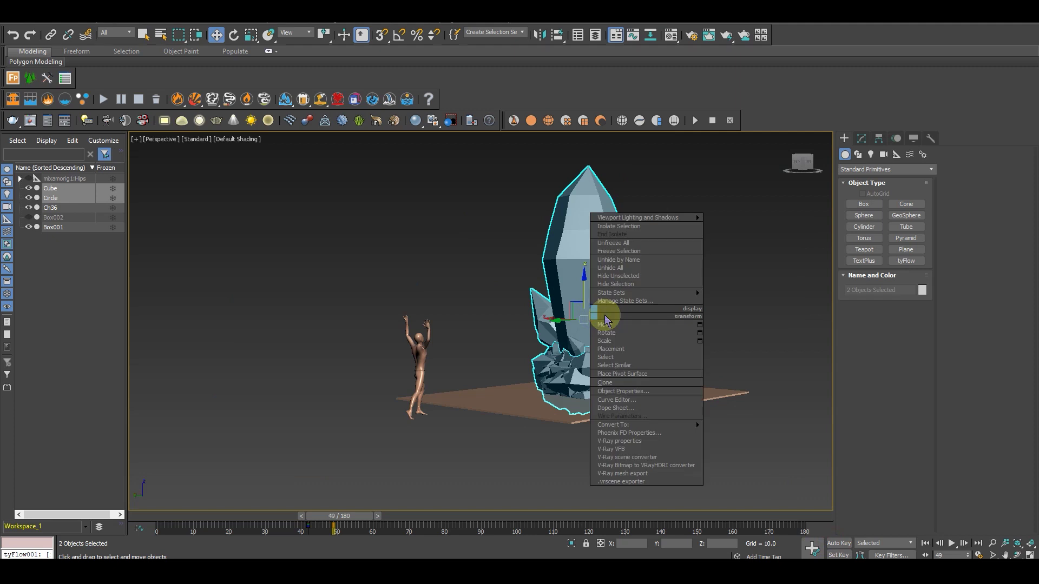
left_click(627, 401)
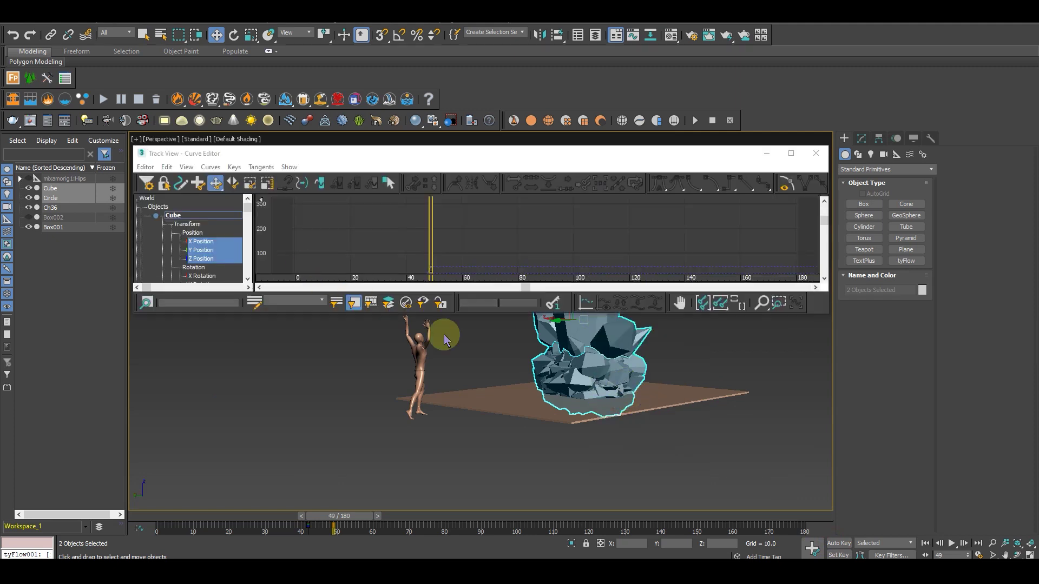
Enlarge the Curve Editor and give Cube's Z Position key at frame 49 a linear tangent
left_click_drag(518, 314, 506, 435)
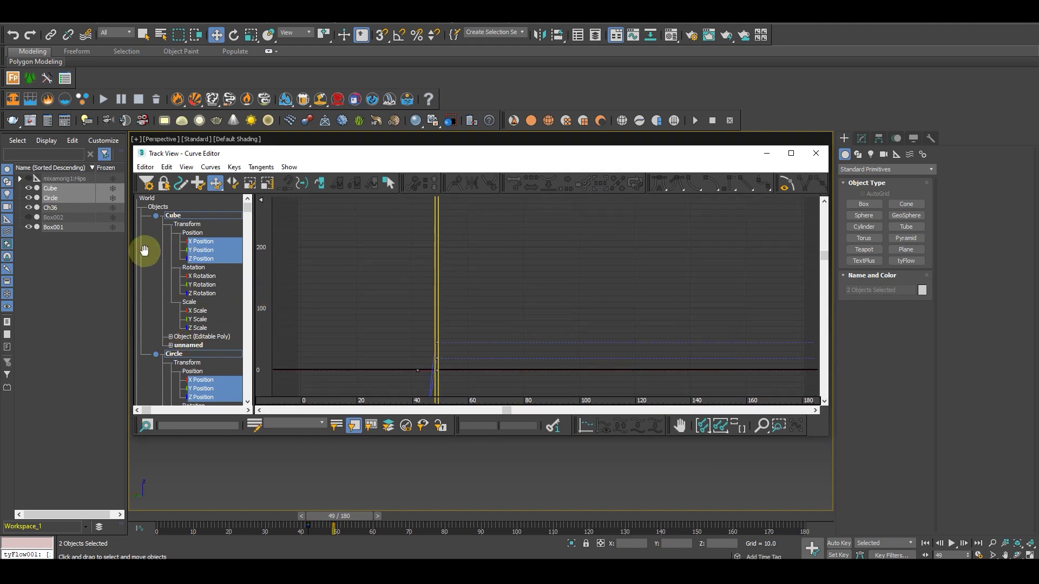
left_click(204, 251)
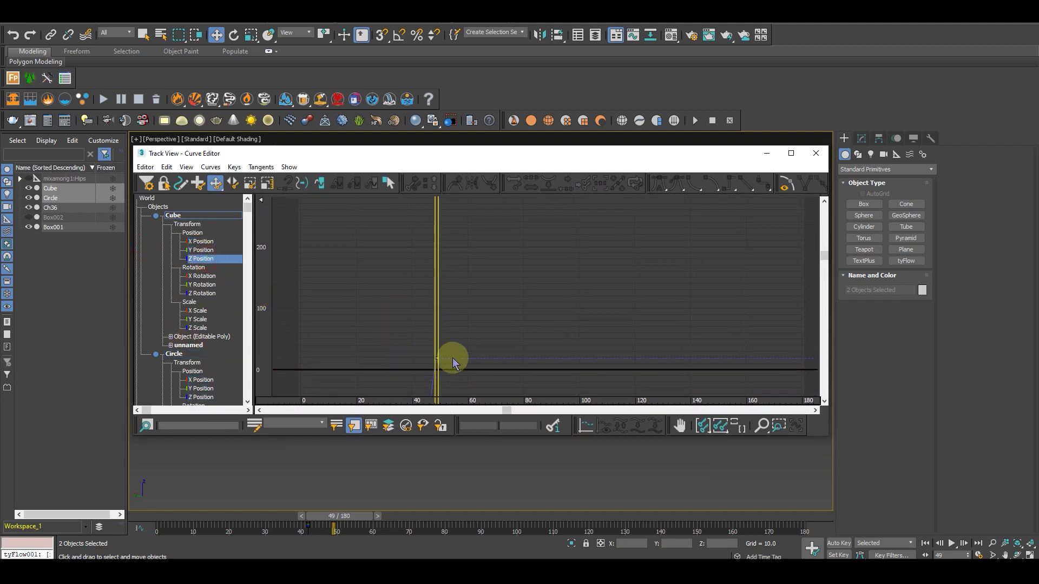
middle_click_drag(452, 360, 561, 341)
left_click_drag(536, 260, 483, 295)
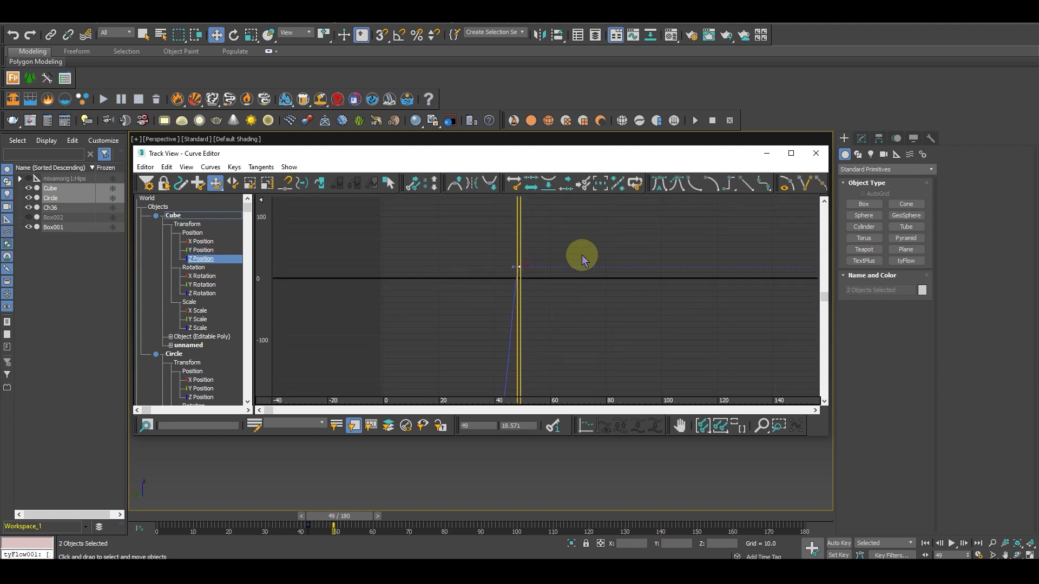
left_click(747, 185)
Stretch the outgoing tangent handle of Cube's Z Position key at frame 42 horizontally to about frame 49
middle_click_drag(578, 283, 598, 167)
left_click_drag(580, 285, 480, 309)
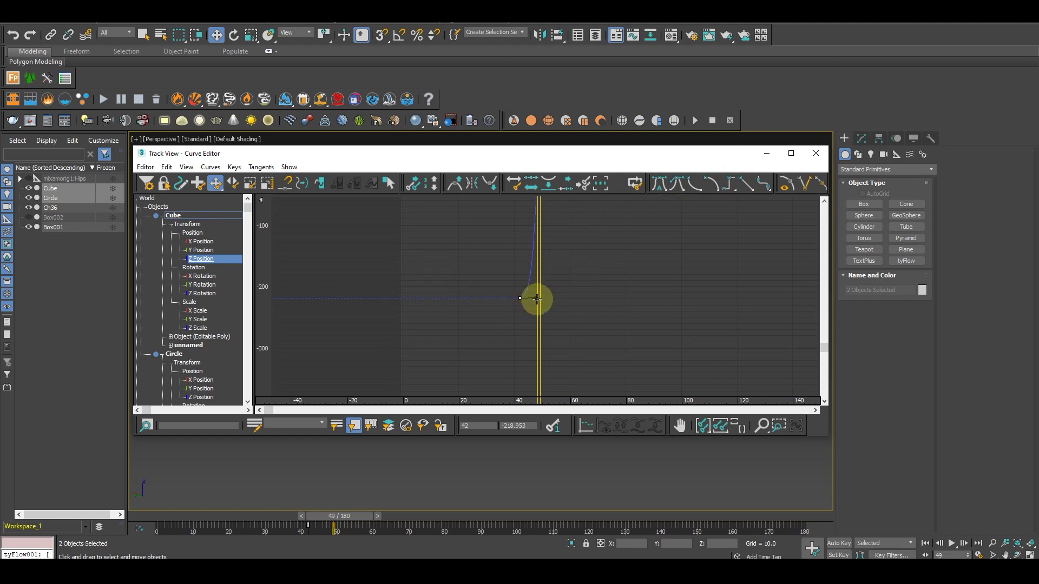
middle_click_drag(369, 361, 371, 308)
middle_click_drag(402, 349, 371, 353)
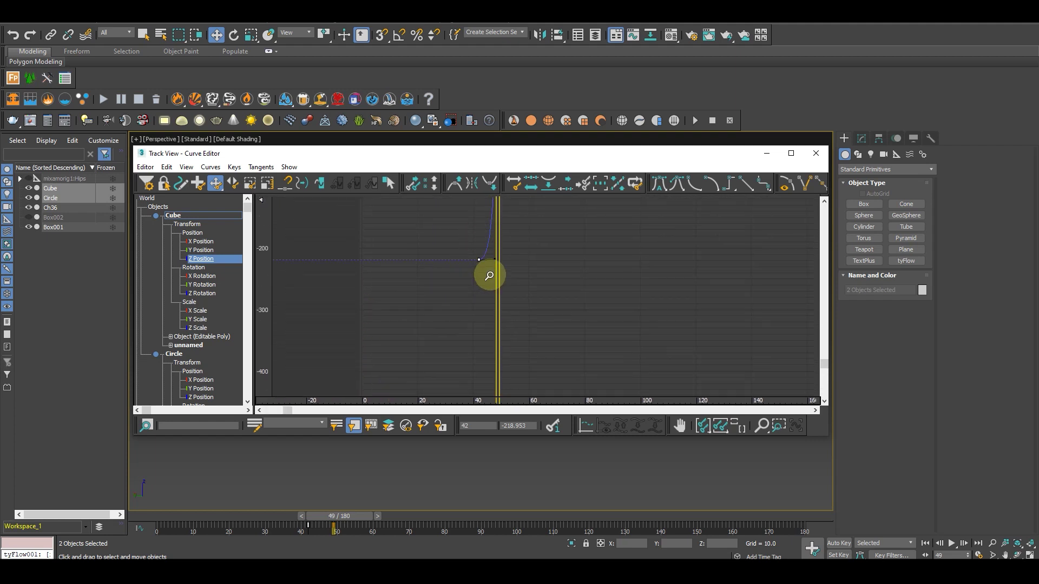
middle_click_drag(489, 275, 665, 224, "ctrl+alt")
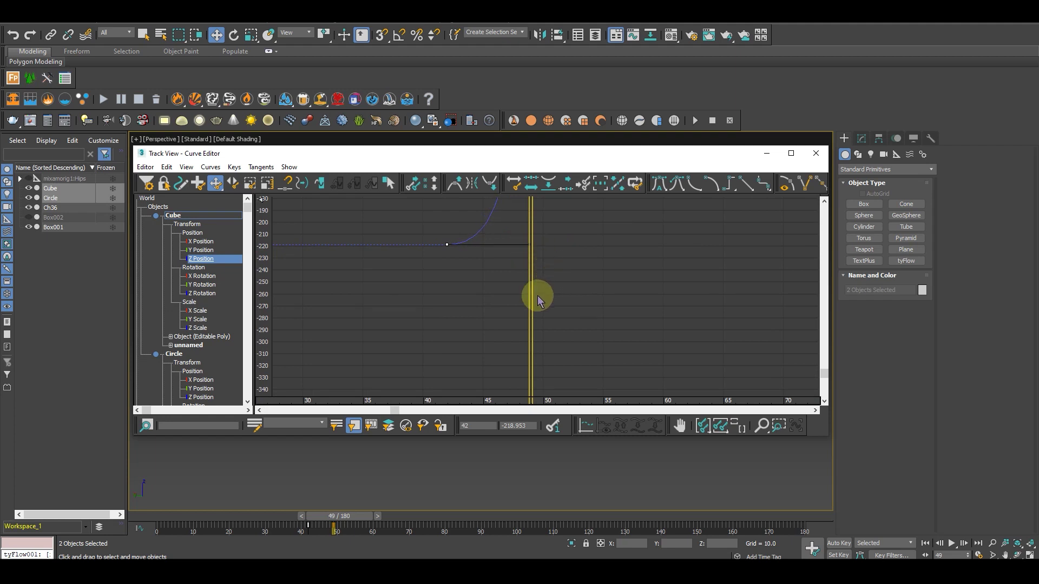
middle_click_drag(484, 307, 443, 342, "ctrl+alt")
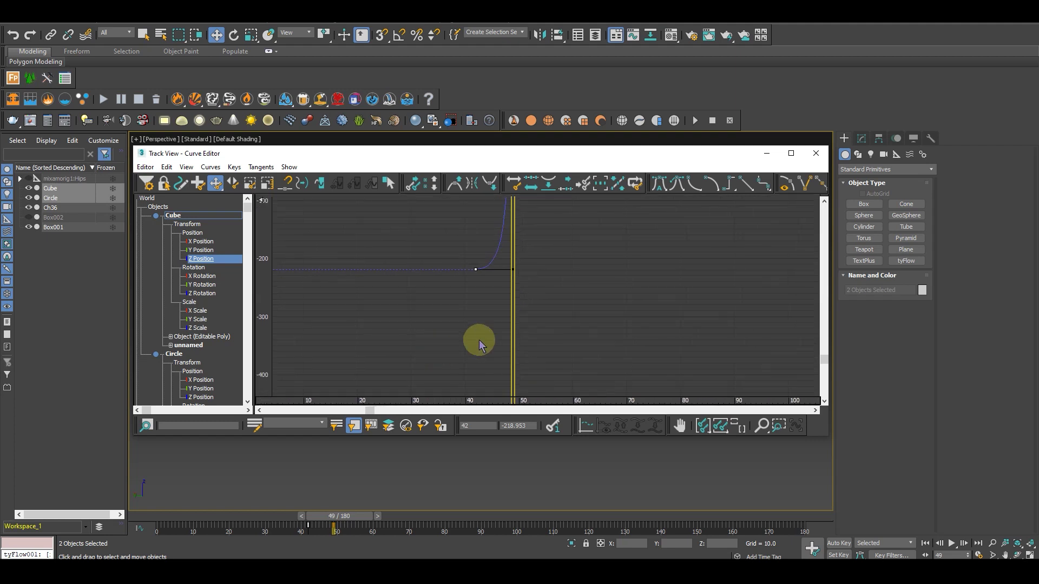
middle_click_drag(533, 326, 523, 208)
middle_click_drag(450, 315, 452, 260)
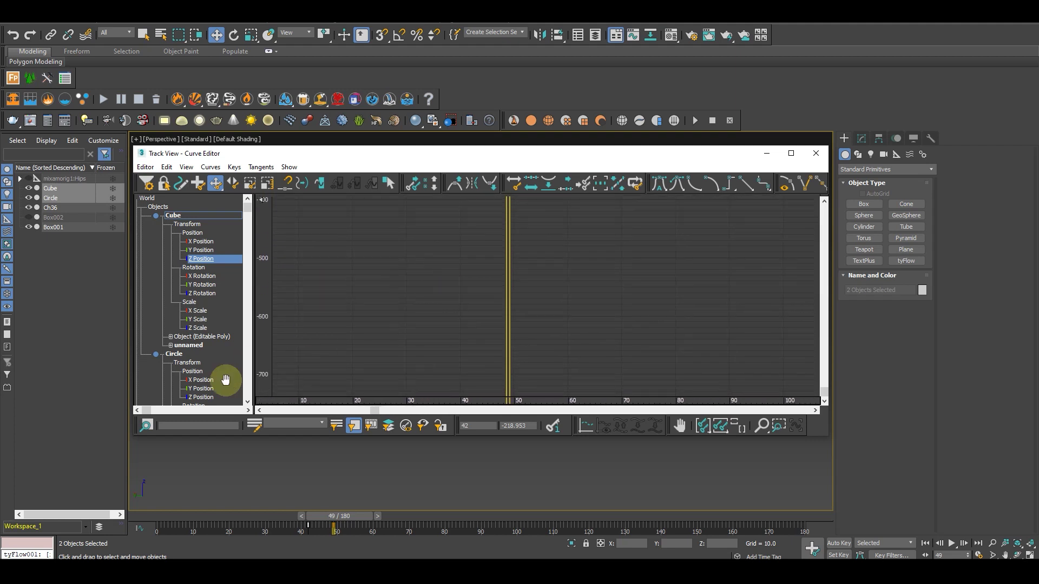
Make Circle's Z Position key at frame 49 linear and stretch its frame 42 key's outgoing handle horizontally to about frame 49
left_click(203, 397)
middle_click_drag(493, 298, 468, 396)
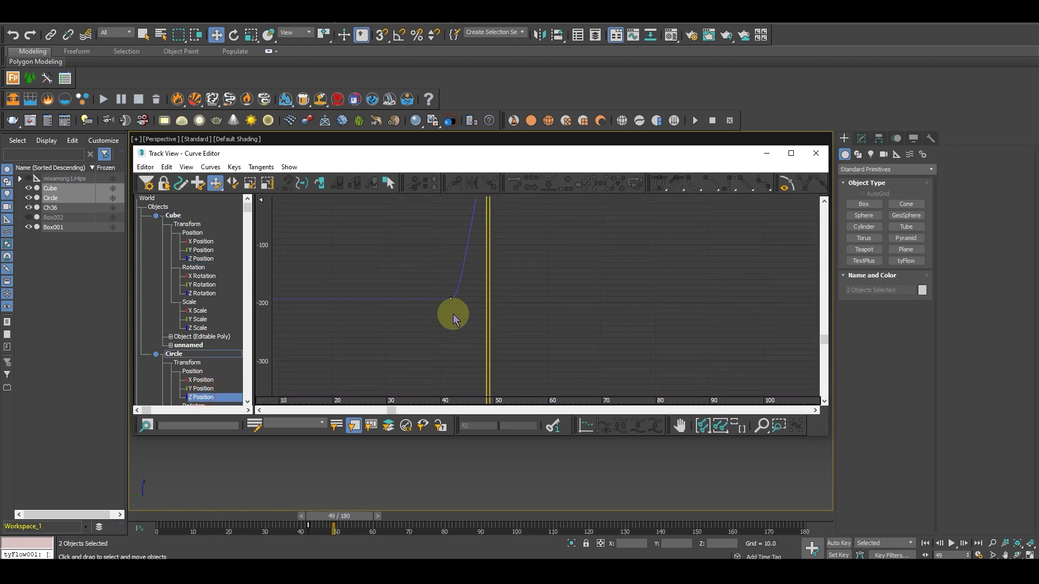
middle_click_drag(476, 253, 461, 359)
left_click_drag(493, 265, 449, 283)
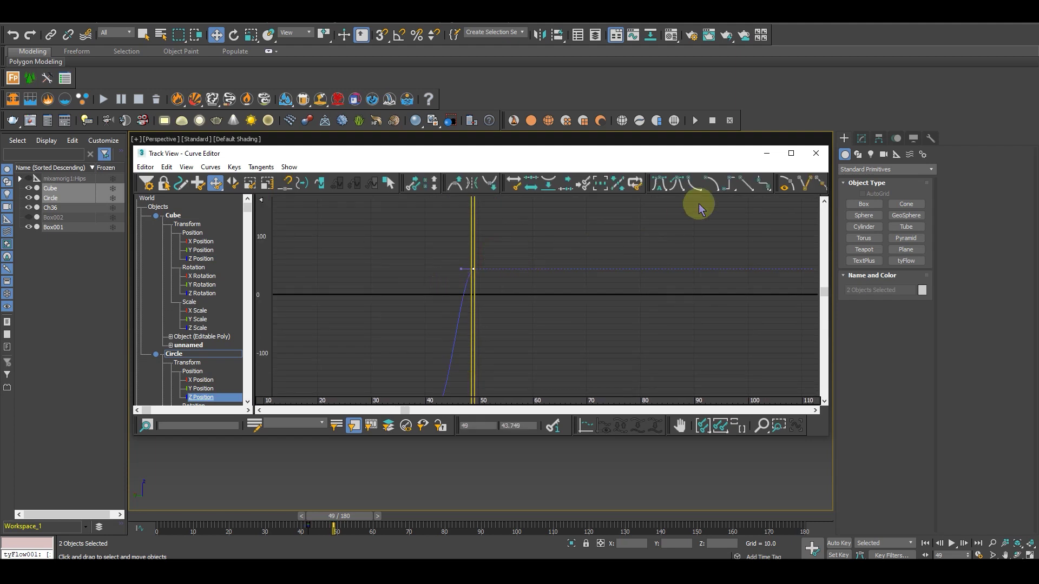
middle_click_drag(472, 344, 517, 220)
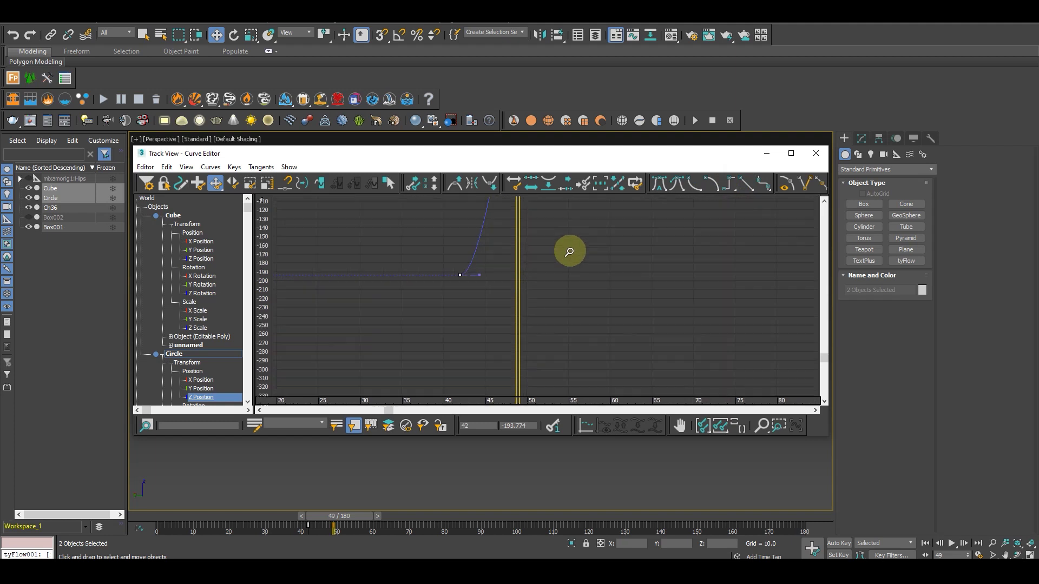
middle_click_drag(569, 252, 584, 240, "ctrl+alt")
left_click_drag(469, 268, 515, 270)
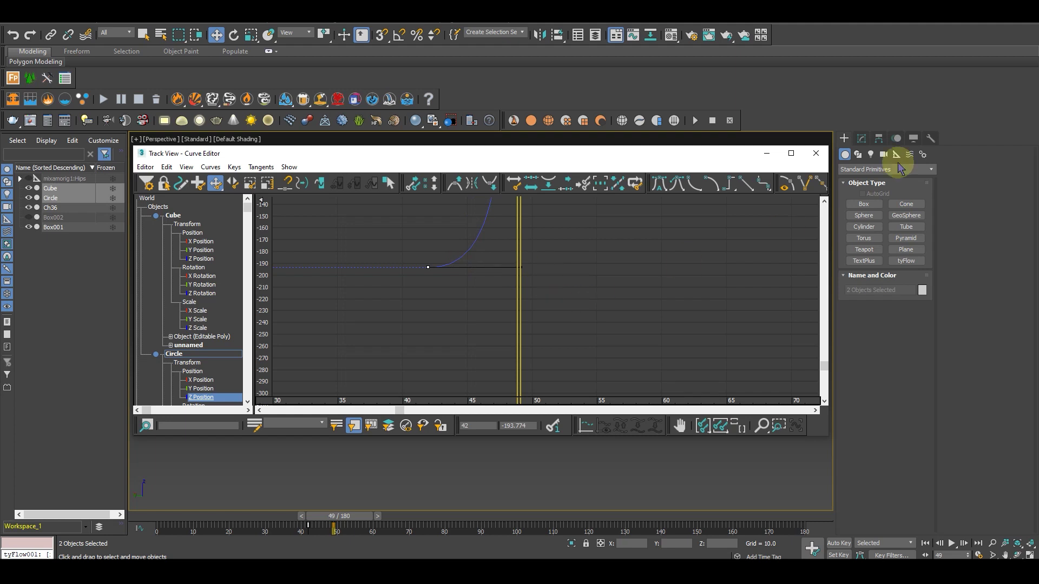
Close the Curve Editor and play the animation from frame 0 to check how the crystal bursts upward
left_click(821, 151)
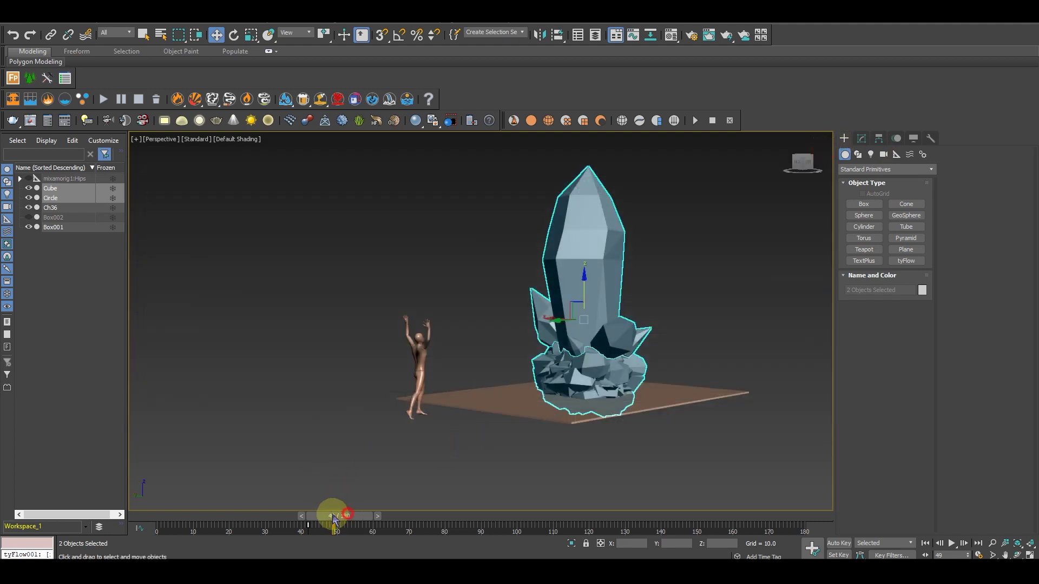
left_click_drag(334, 519, 162, 517)
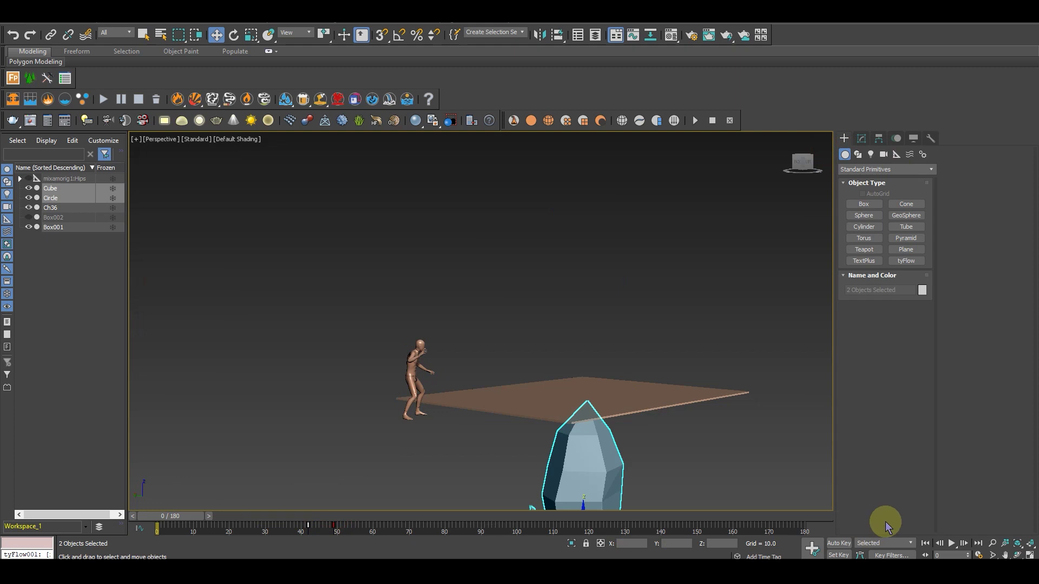
left_click(952, 543)
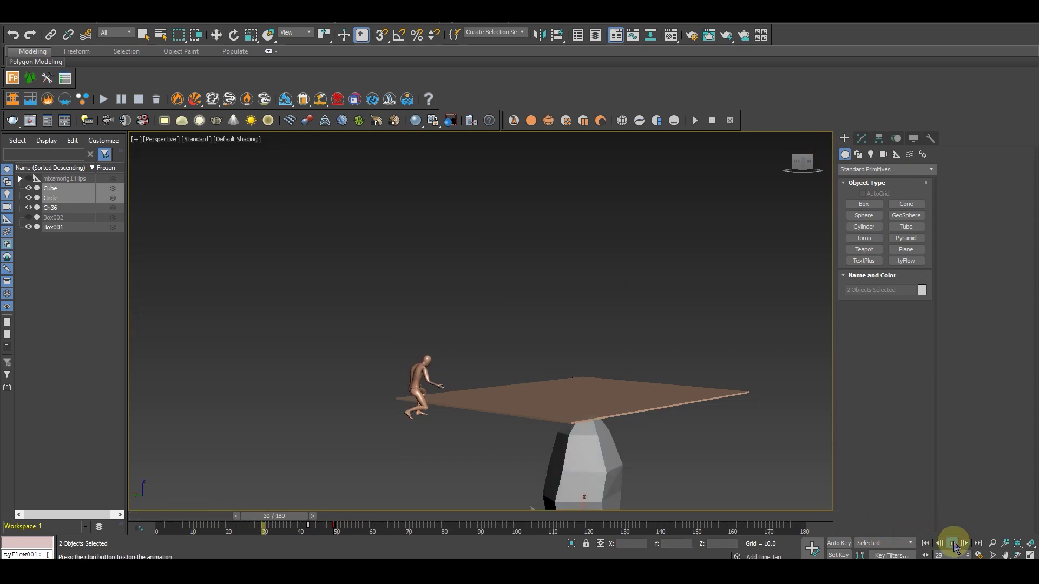
left_click(952, 543)
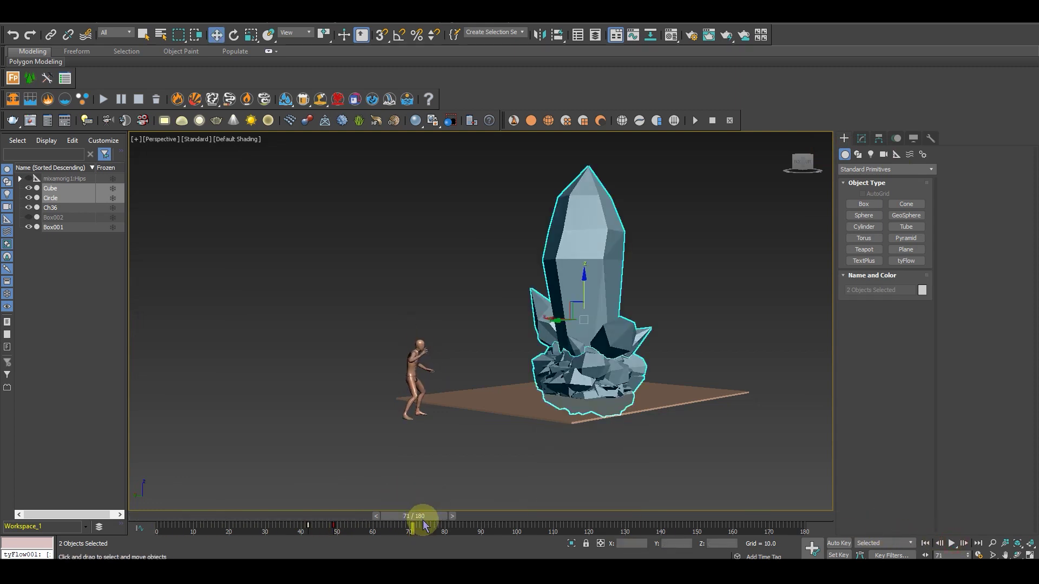
left_click_drag(423, 525, 352, 518)
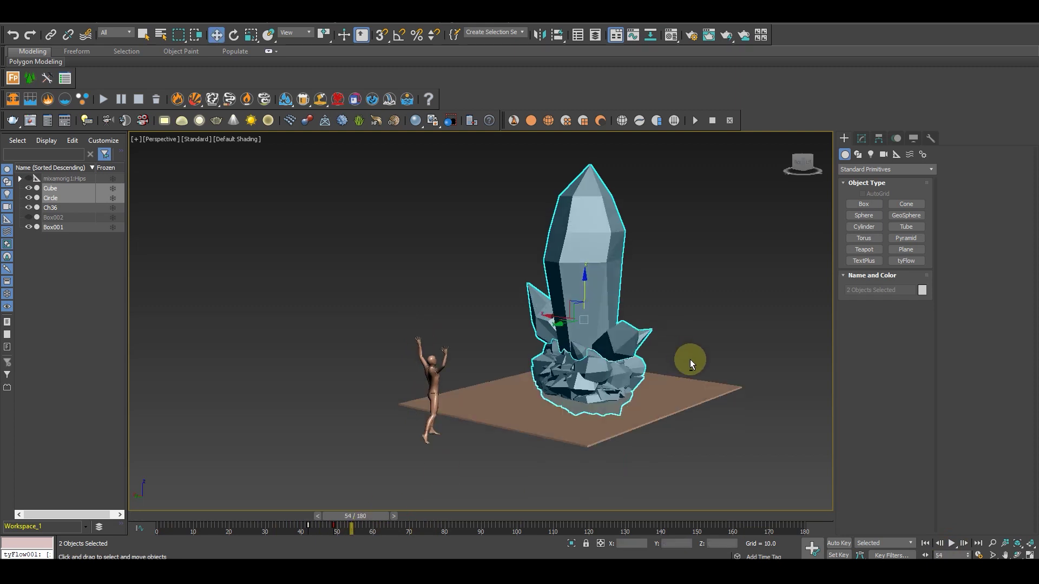
Turn on Auto Key and go to frame 49 with the crystal and rock base still selected
scroll(650, 396, "up", 4)
middle_click_drag(690, 364, 747, 363, "alt")
left_click(839, 545)
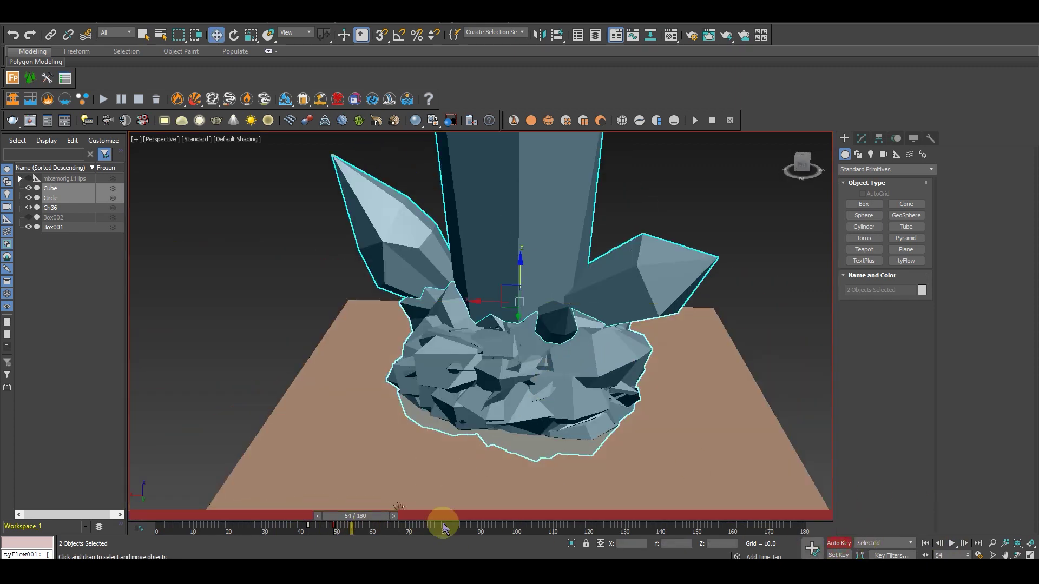
left_click_drag(370, 517, 356, 525)
scroll(528, 341, "down", 5)
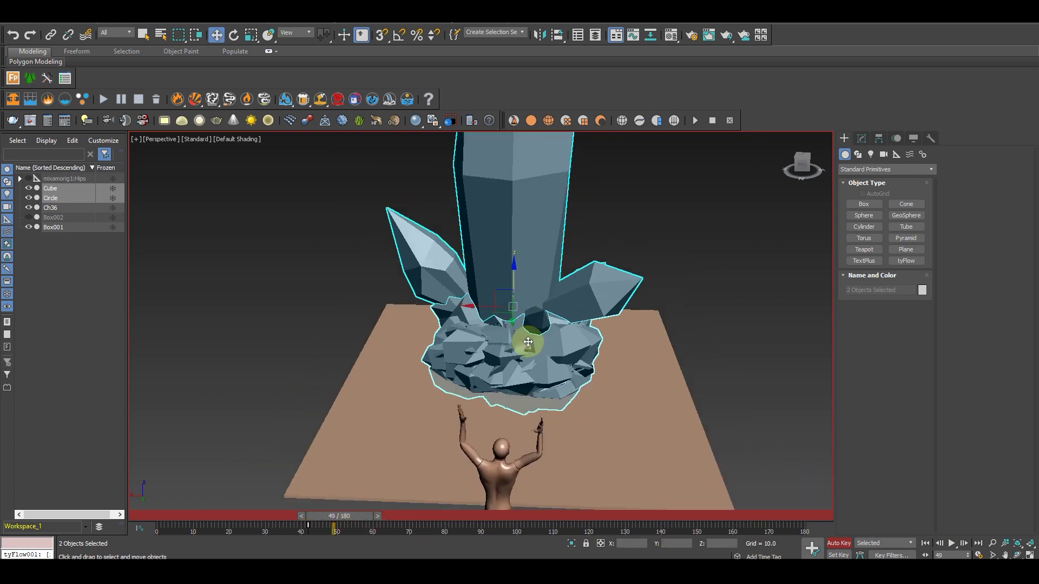
Try rotating the crystal and rock base about 181 degrees around the Z axis at frame 49
key("e")
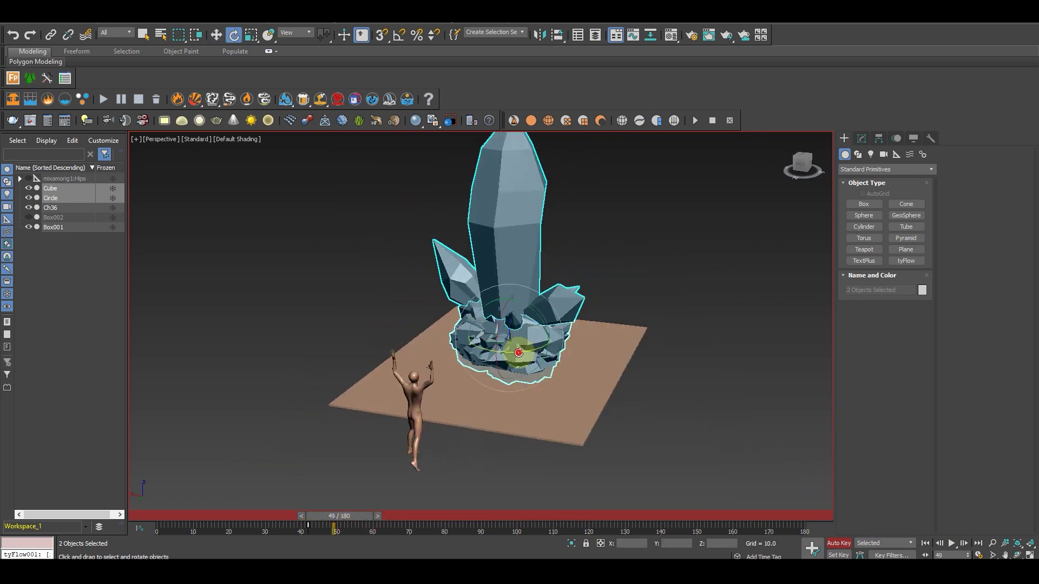
left_click_drag(518, 353, 716, 360)
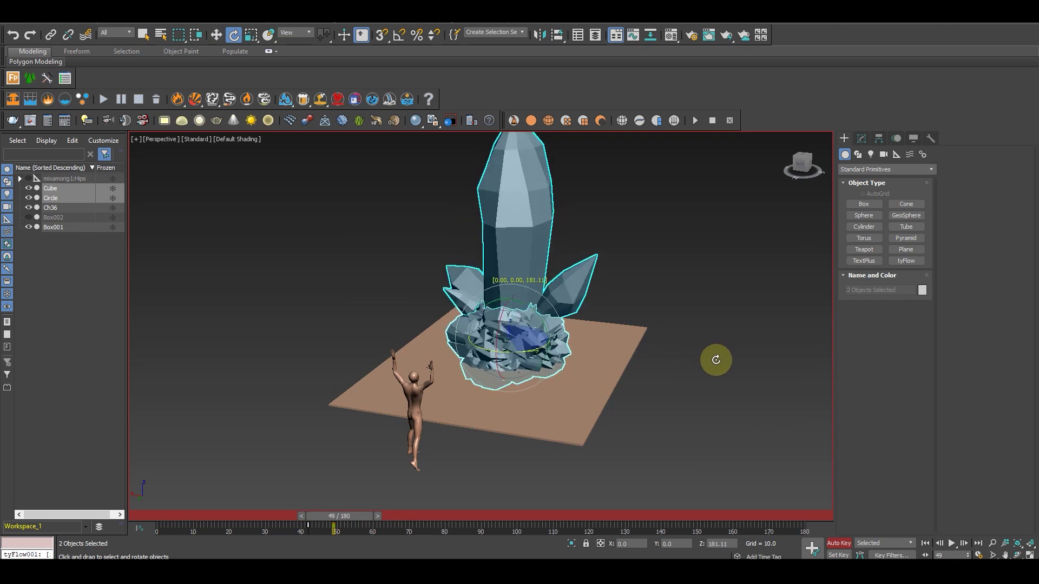
mouse_move(339, 517)
left_mouse_down()
mouse_move(316, 521)
mouse_move(357, 518)
mouse_move(345, 517)
left_mouse_up()
key("e")
left_click_drag(514, 352, 539, 354)
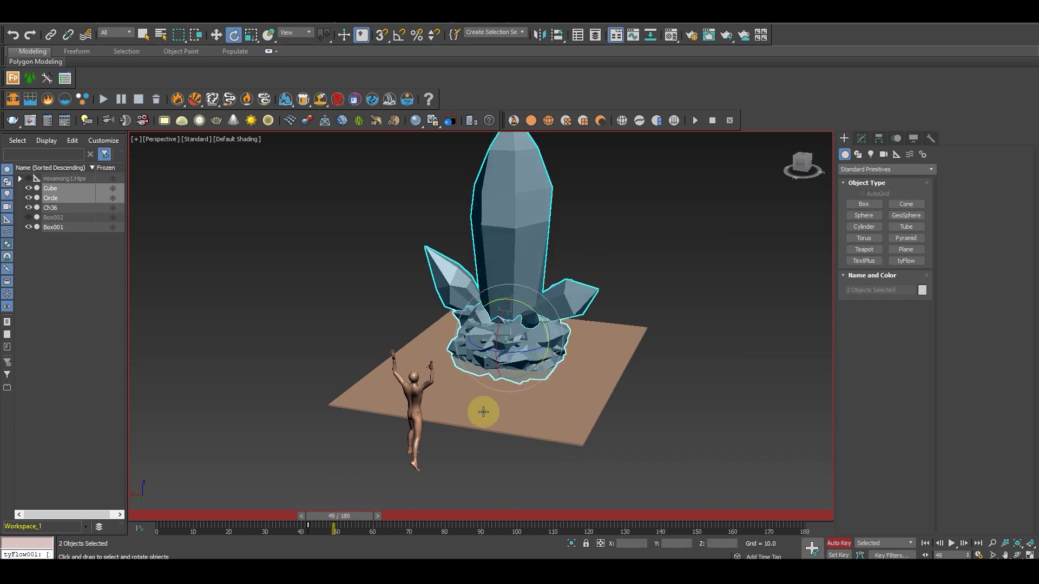
At frame 42, rotate the crystal and rock base around their vertical axis, and turn off Auto Key
left_click_drag(359, 515, 336, 519)
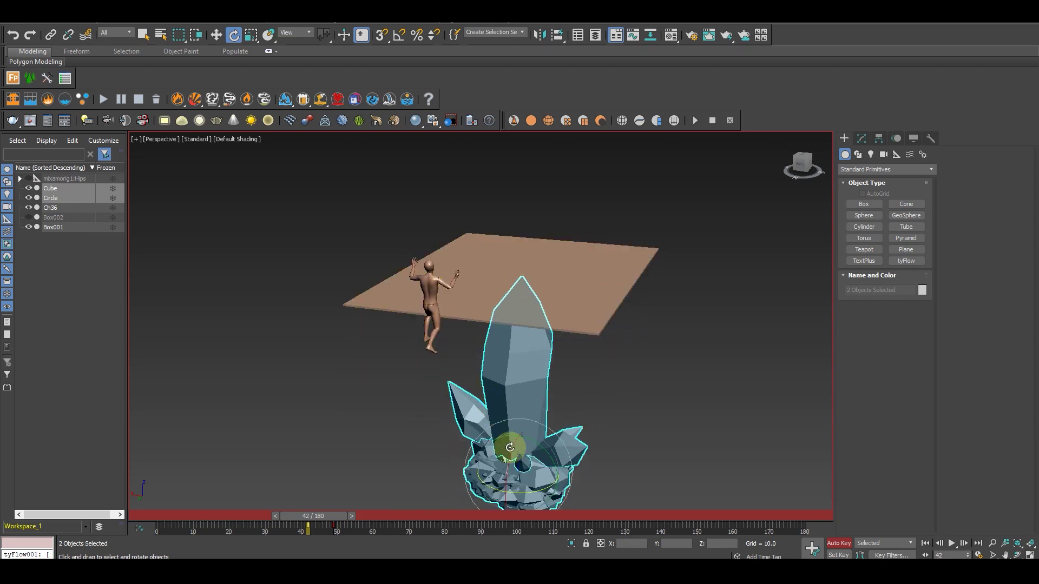
left_click_drag(535, 492, 598, 487)
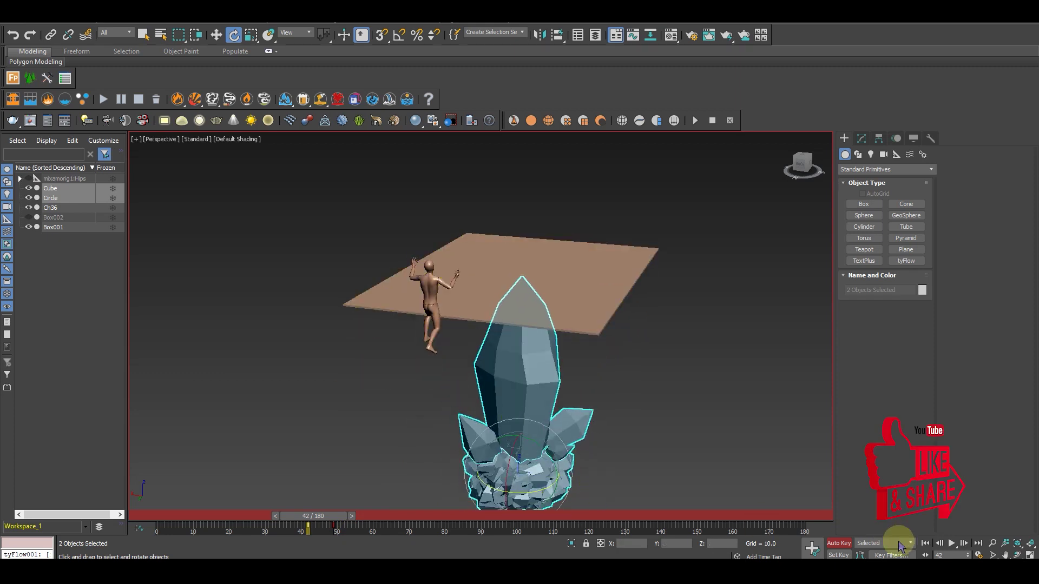
left_click(839, 543)
At frame 49 with Auto Key on, rotate the crystal and rock base about -34 degrees around the Z axis
left_click_drag(290, 515, 358, 522)
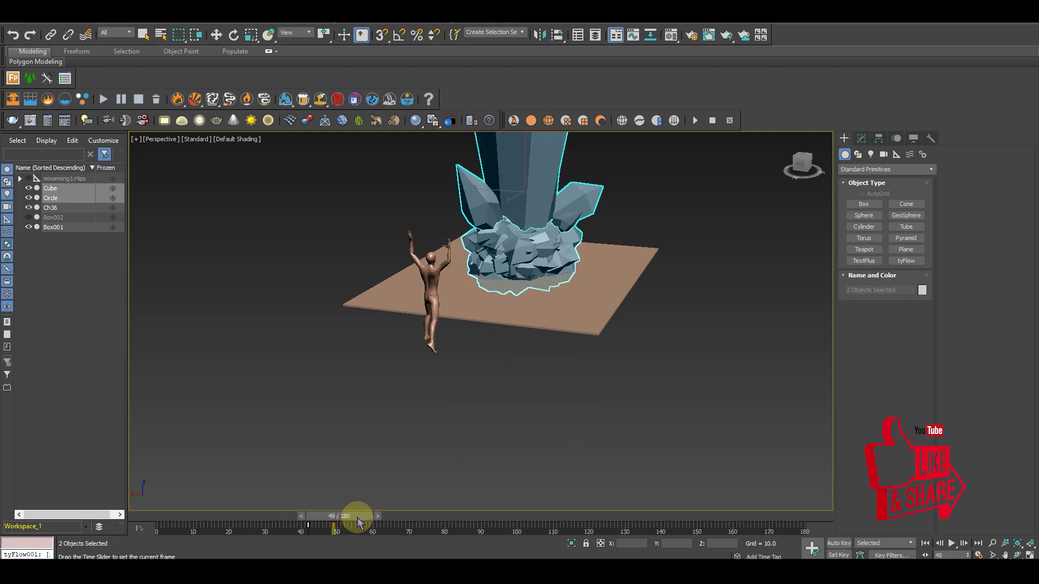
key("e")
left_click(836, 544)
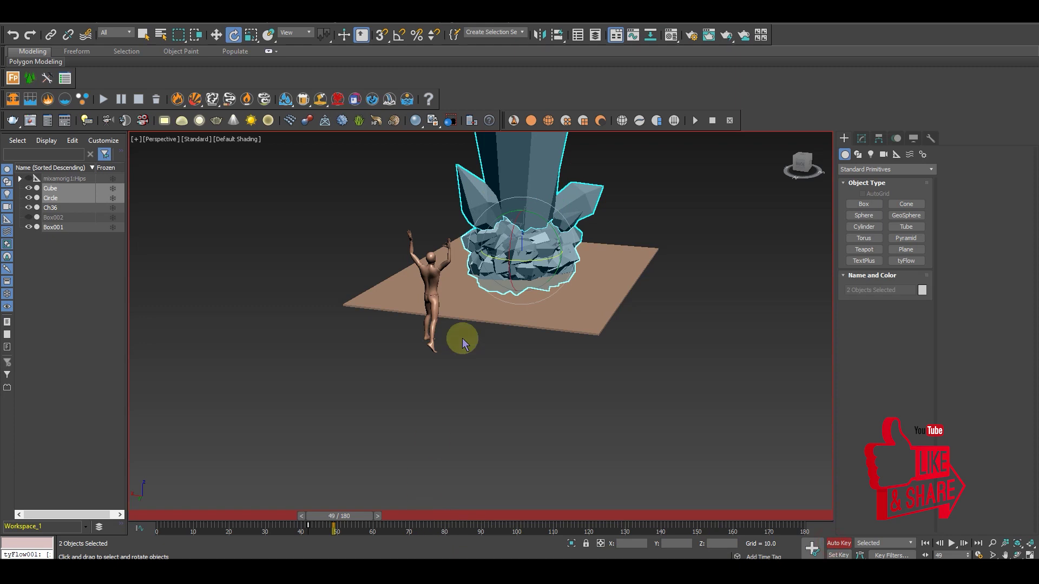
middle_click_drag(542, 269, 582, 424, "alt")
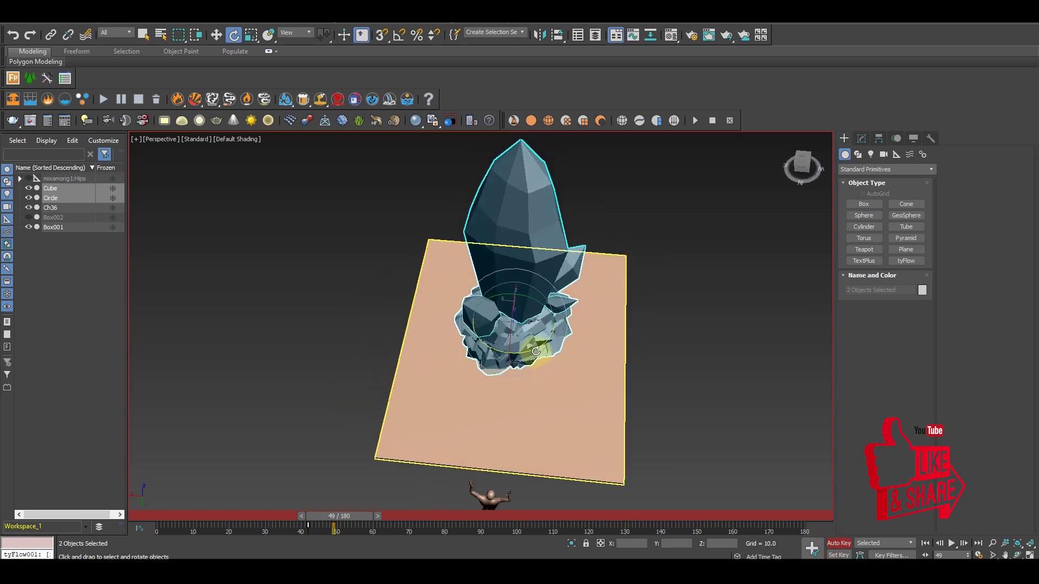
left_click_drag(533, 350, 494, 354)
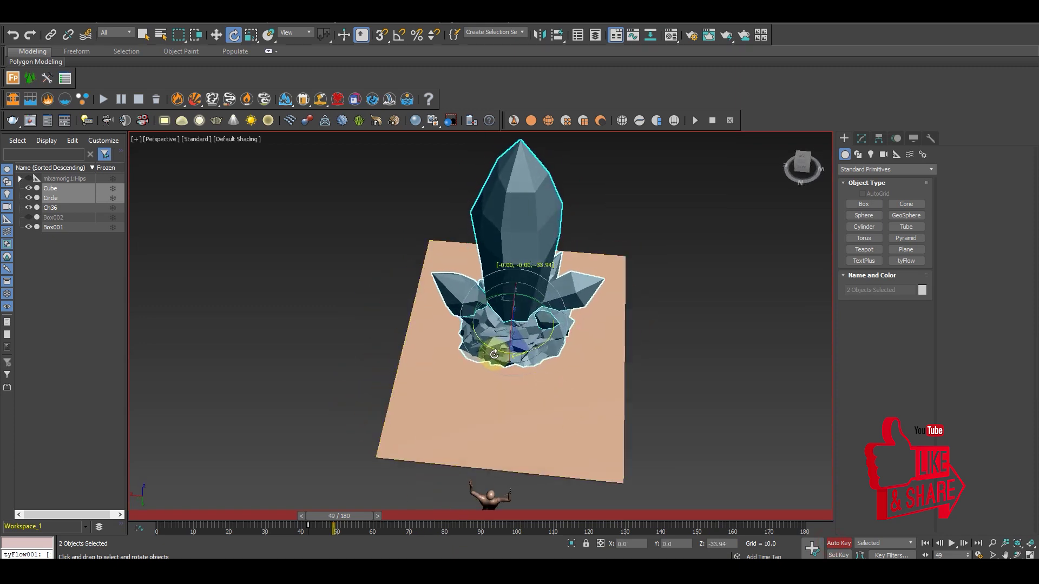
Scrub between frames 45 and 50 from above to check the crystal's spin as it emerges
middle_click_drag(495, 354, 537, 395, "alt")
left_click(349, 521)
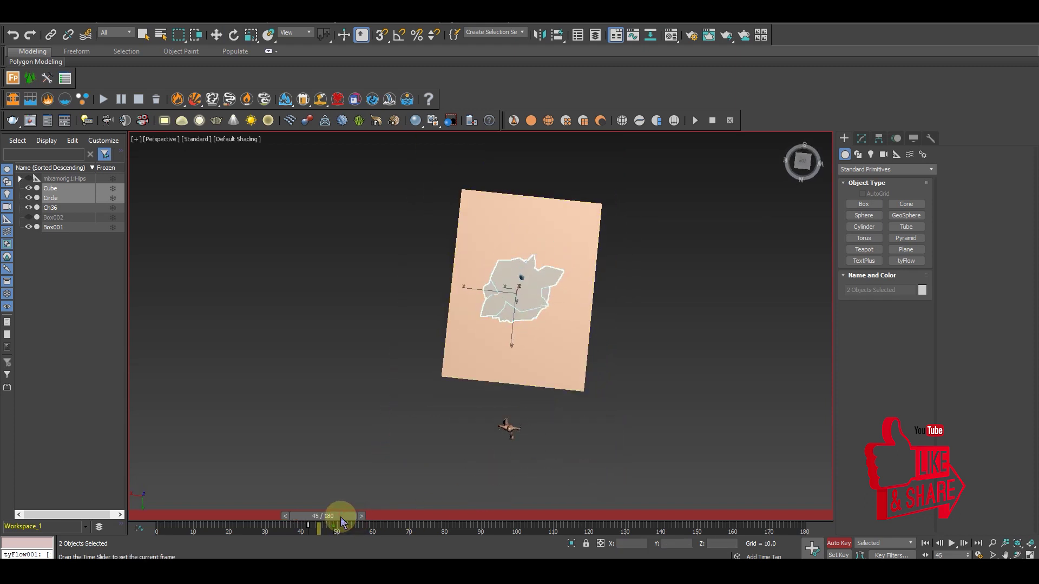
left_click_drag(325, 519, 361, 519)
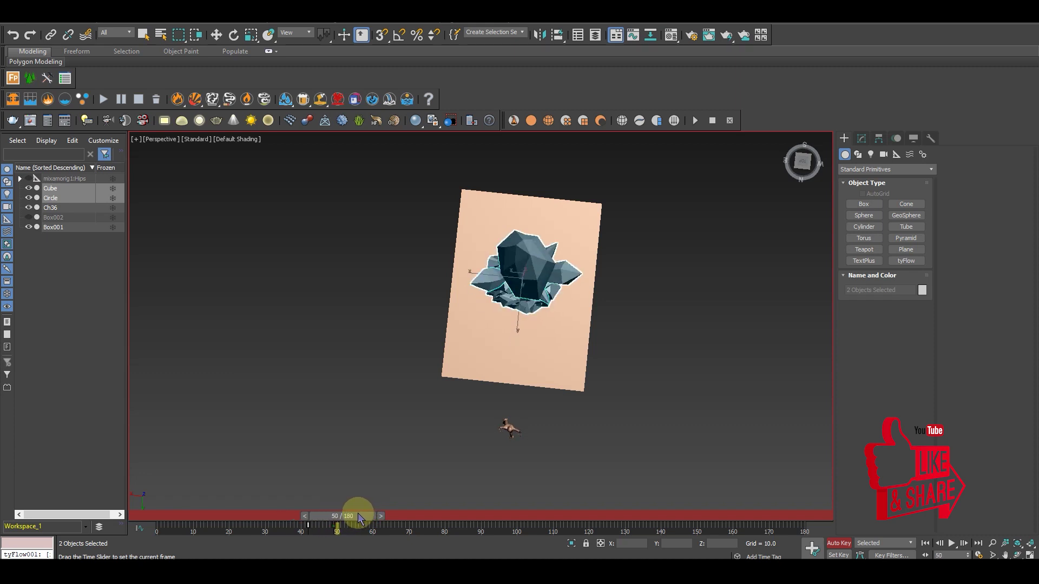
key("e")
middle_click_drag(568, 413, 608, 391, "alt")
Create a tyFlow object beside the ground slab's far corner and show its parameters
left_click(608, 391)
scroll(521, 382, "up", 4)
middle_click_drag(513, 391, 536, 438, "alt")
scroll(491, 394, "up", 2)
scroll(543, 380, "down", 2)
left_click(906, 261)
middle_click_drag(773, 393, 239, 306, "alt")
left_click(755, 294)
key("e")
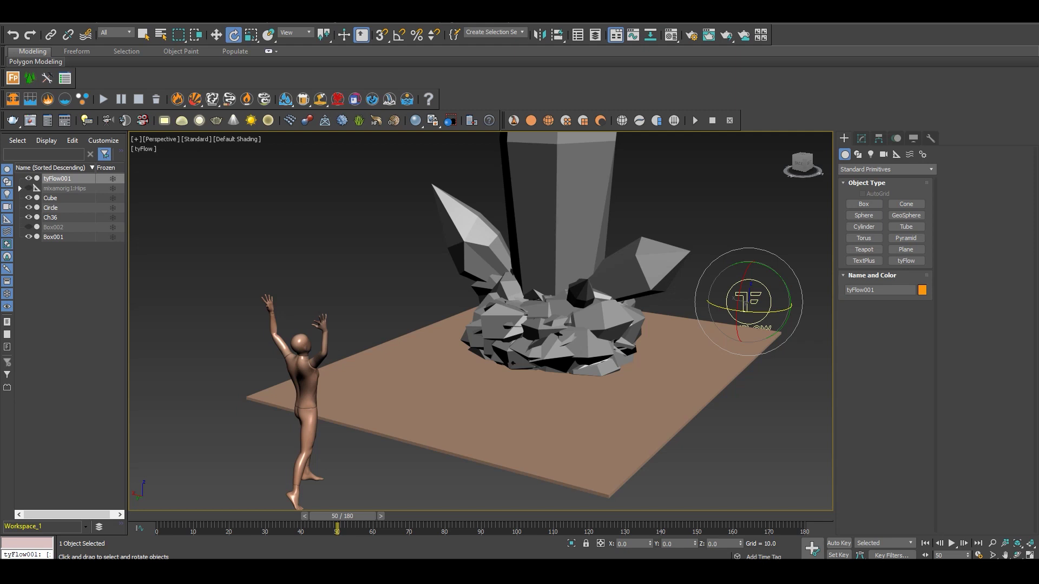
left_click(861, 139)
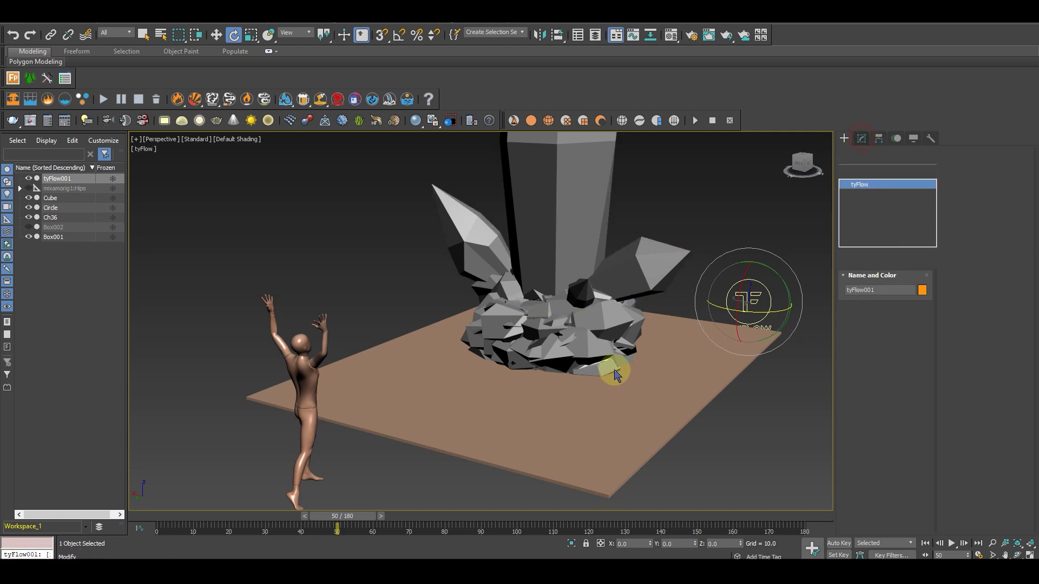
Switch the perspective viewport's shading to Clay and view the crystal scene from a lower angle
left_click(236, 142)
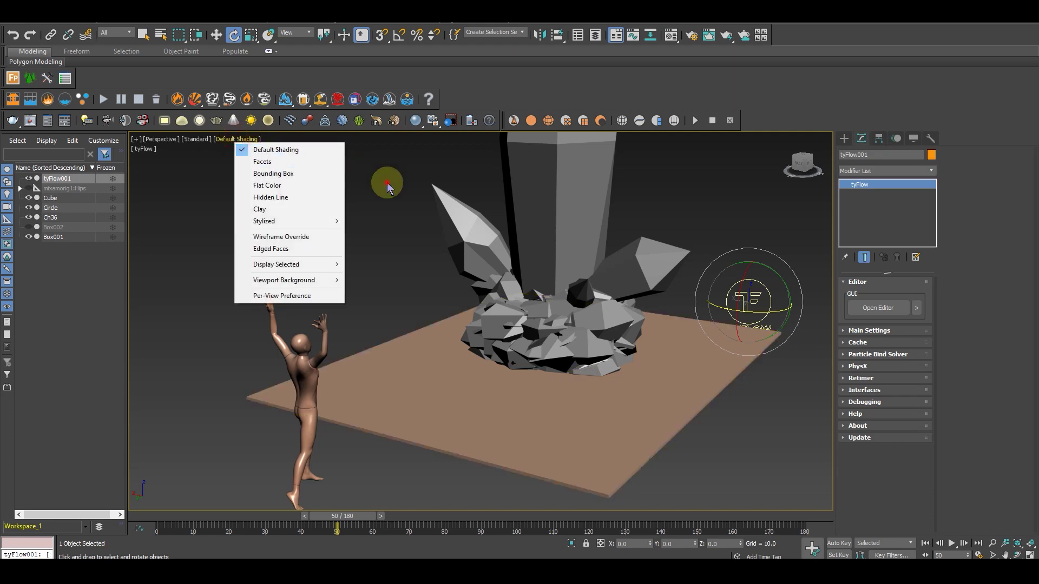
left_click(339, 218)
scroll(420, 285, "down", 5)
scroll(441, 323, "up", 5)
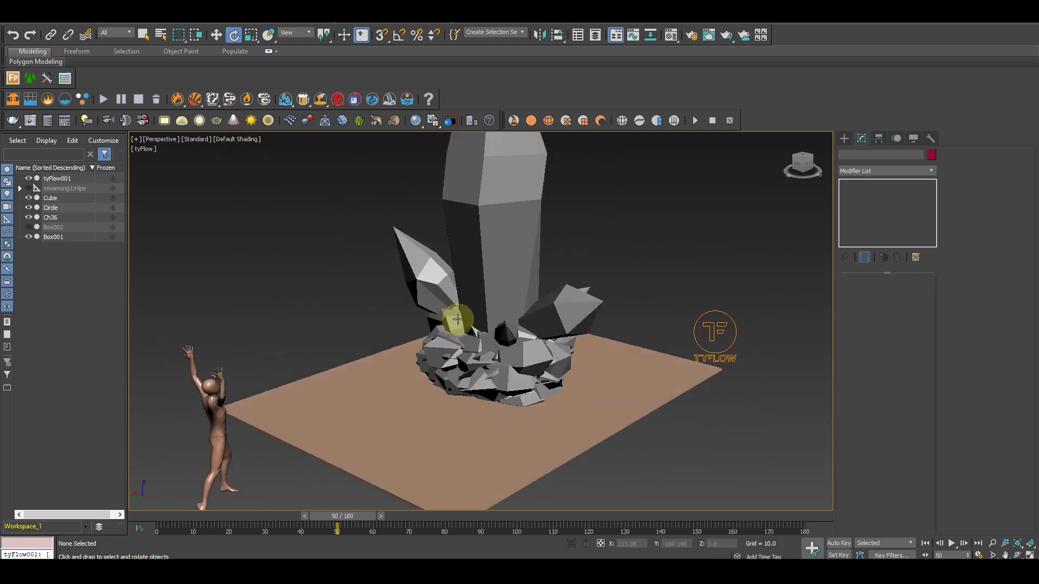
left_click(238, 139)
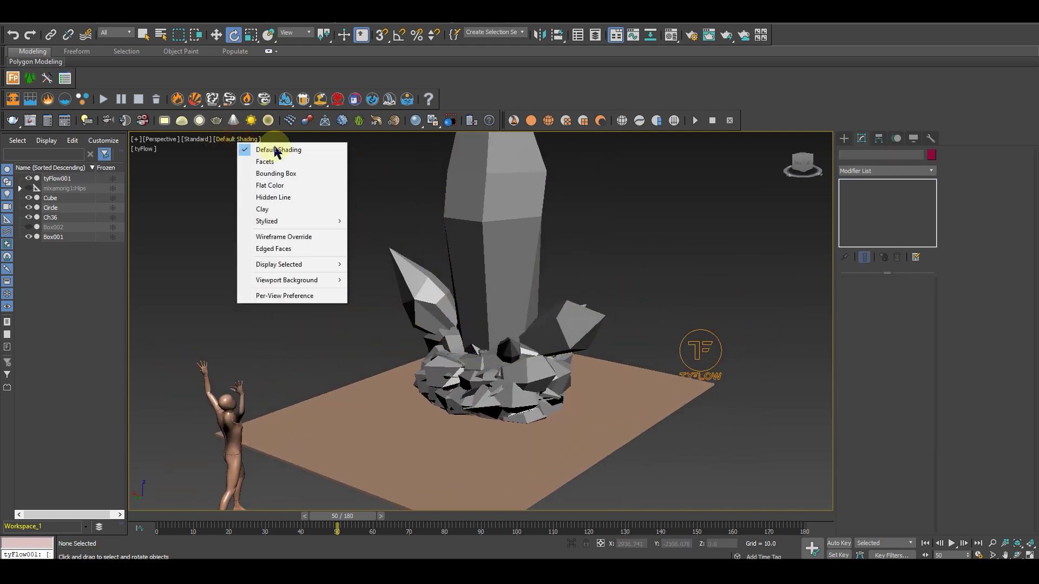
left_click(275, 211)
middle_click_drag(429, 301, 728, 392, "alt")
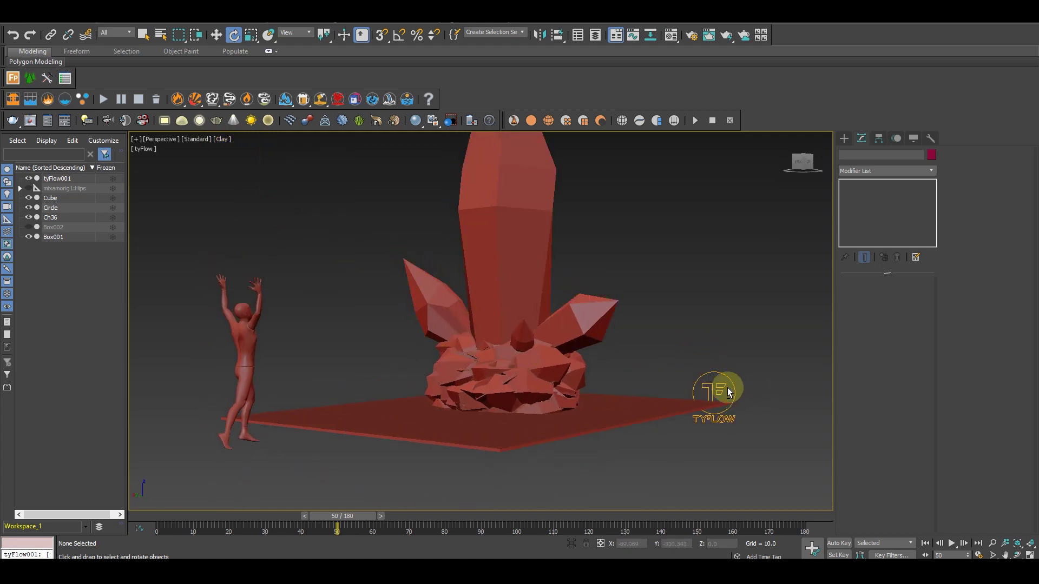
Open the editor of the tyFlow object and place it so the character and crystal stay visible
left_click(722, 384)
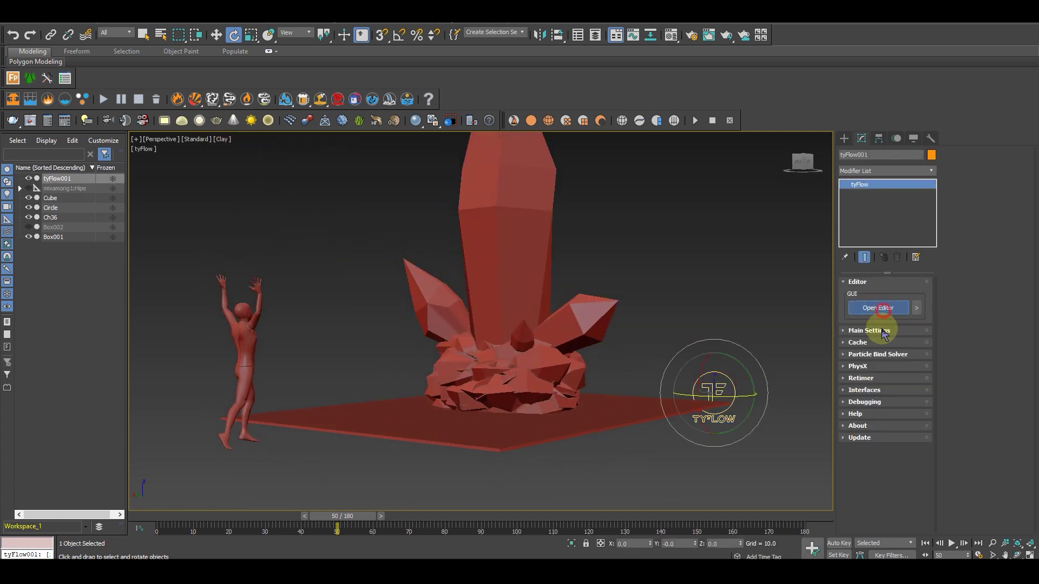
left_click(880, 309)
left_click_drag(443, 76, 576, 103)
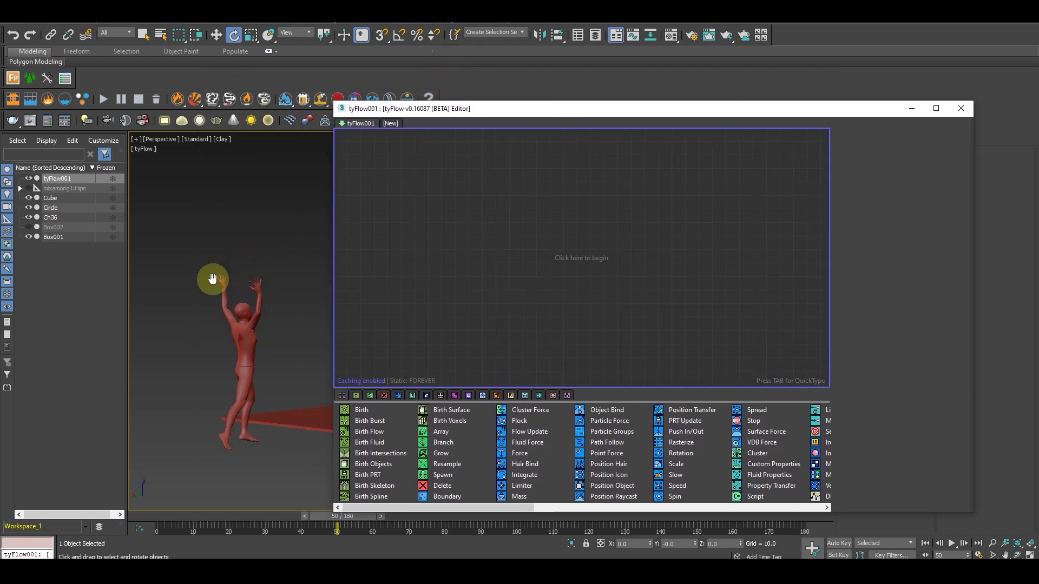
middle_click_drag(214, 280, 260, 310, "alt")
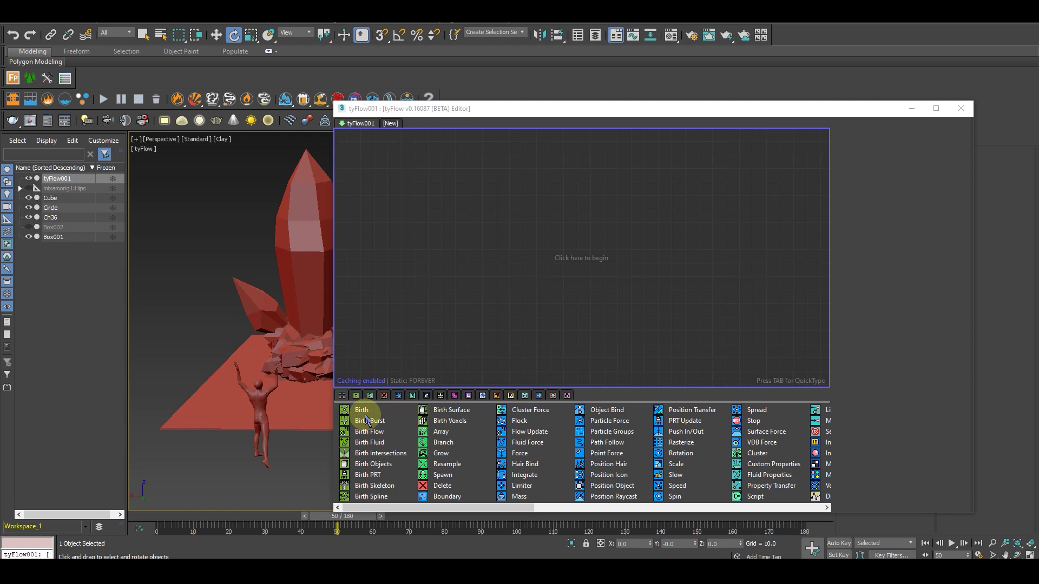
Create an event with a Birth Objects operator and pick the ground slab Box001 as its object
left_click_drag(372, 469, 406, 222)
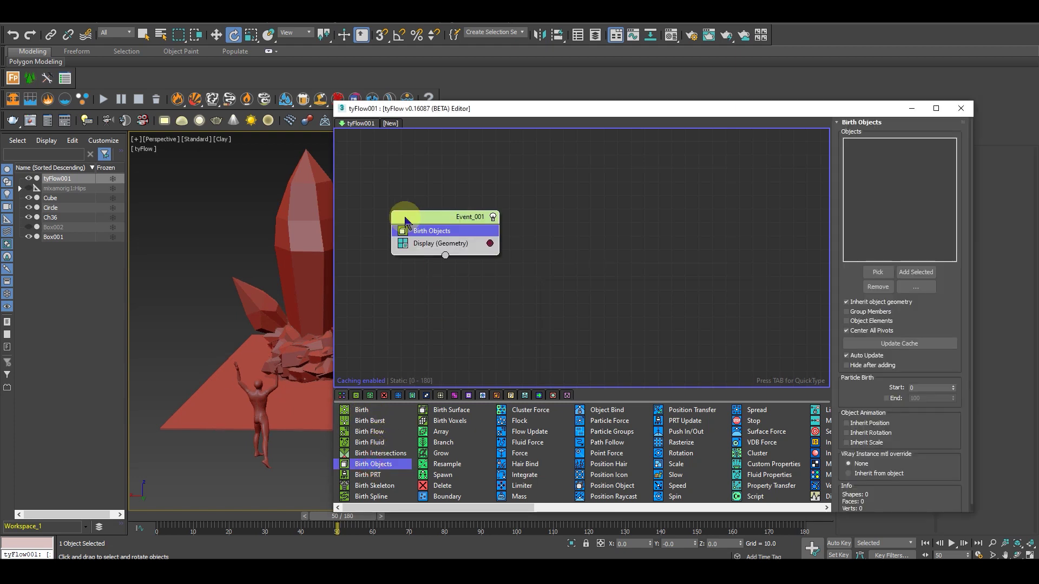
left_click(877, 272)
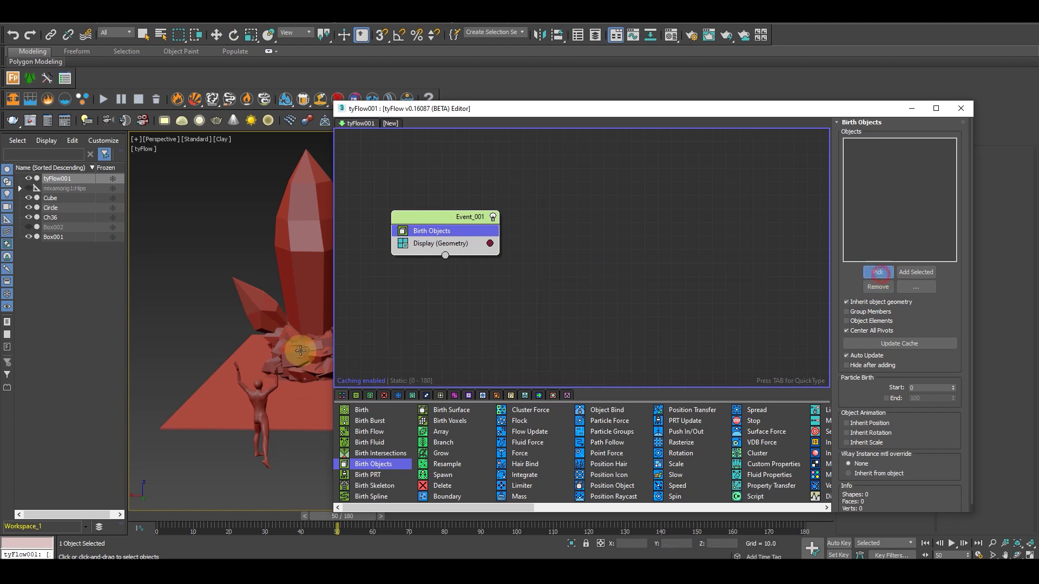
left_click(213, 390)
middle_click_drag(261, 348, 271, 396)
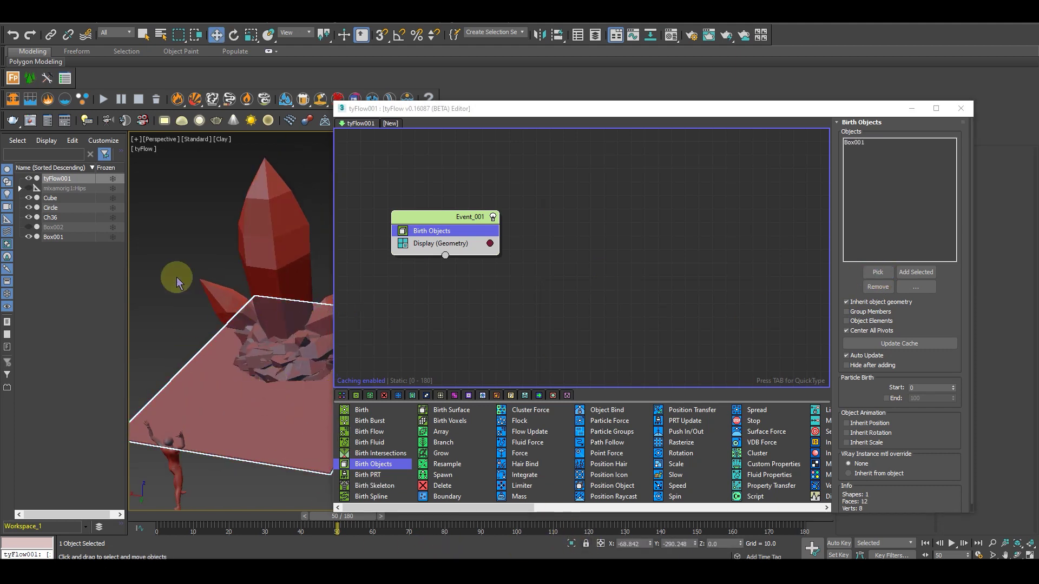
Select the crystal and rock base together and hide them
left_click(296, 304)
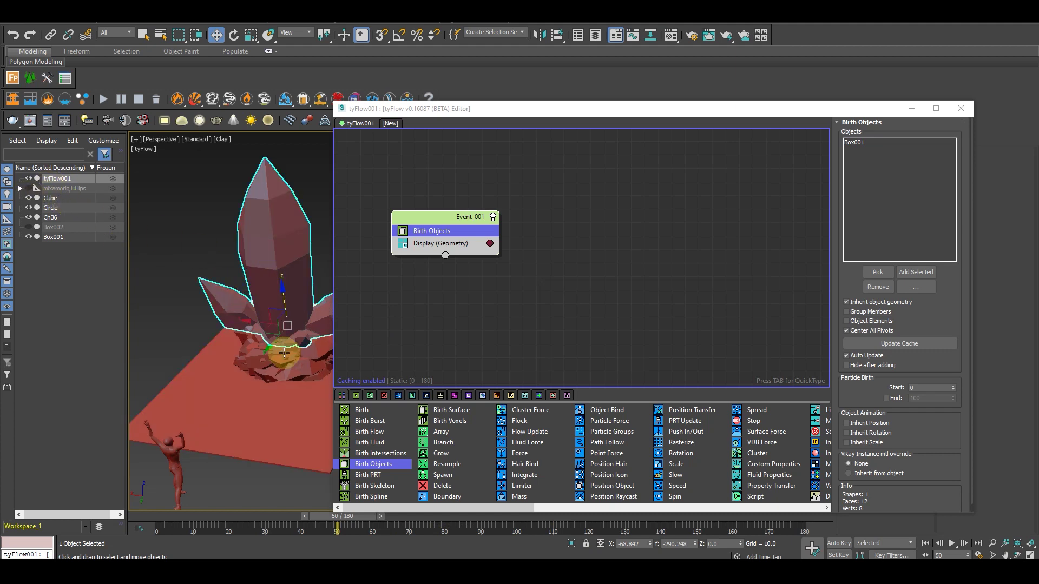
left_click(280, 358, "ctrl")
middle_click_drag(244, 379, 273, 346, "alt")
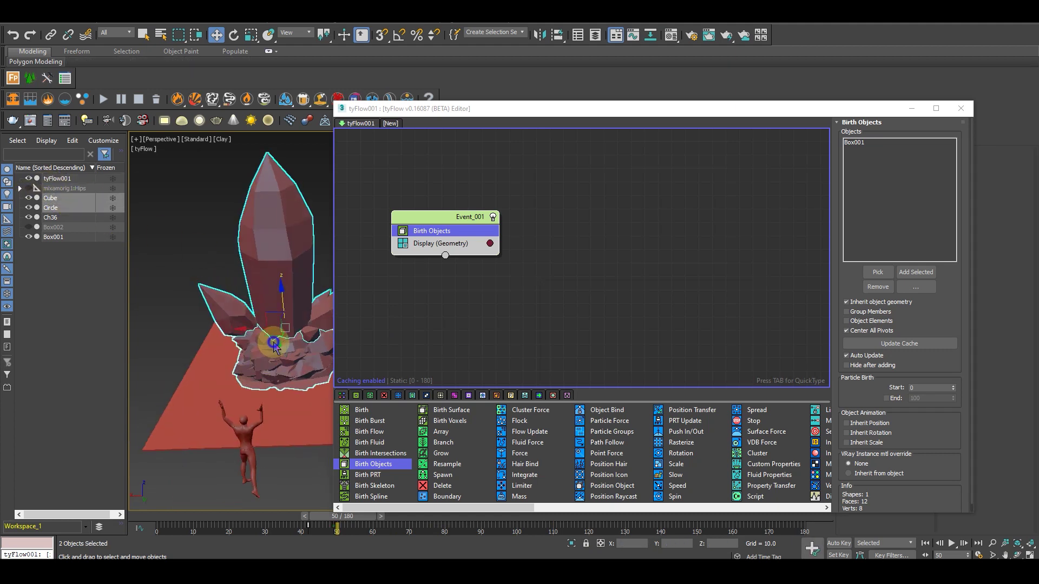
right_click(274, 339)
left_click(203, 258)
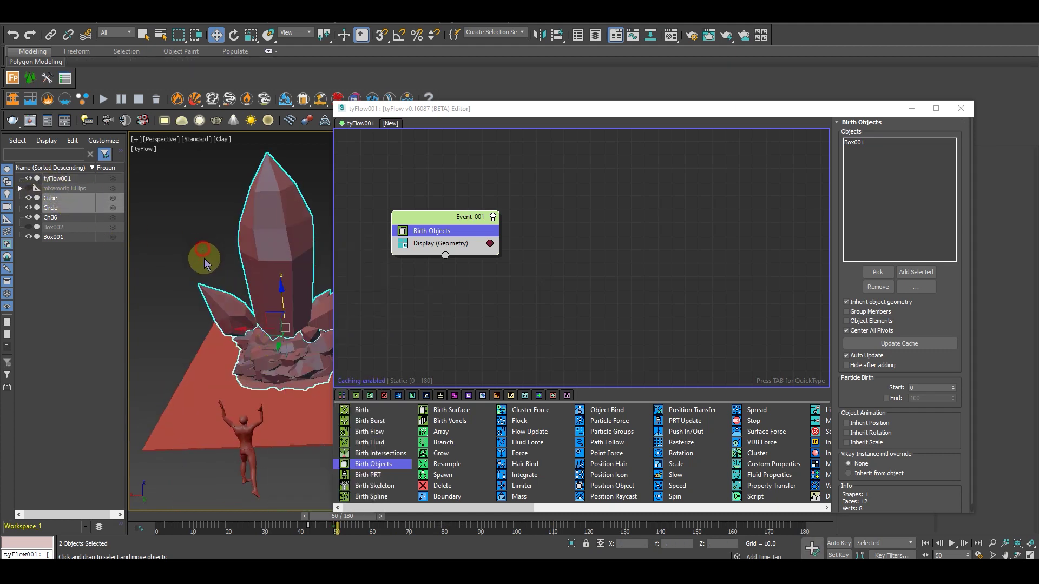
left_click(30, 207)
Turn on edged faces in the viewport and inspect the ground slab, leaving nothing selected
middle_click_drag(217, 328, 207, 389, "alt")
left_click(243, 303)
key("F4")
scroll(264, 313, "up", 3)
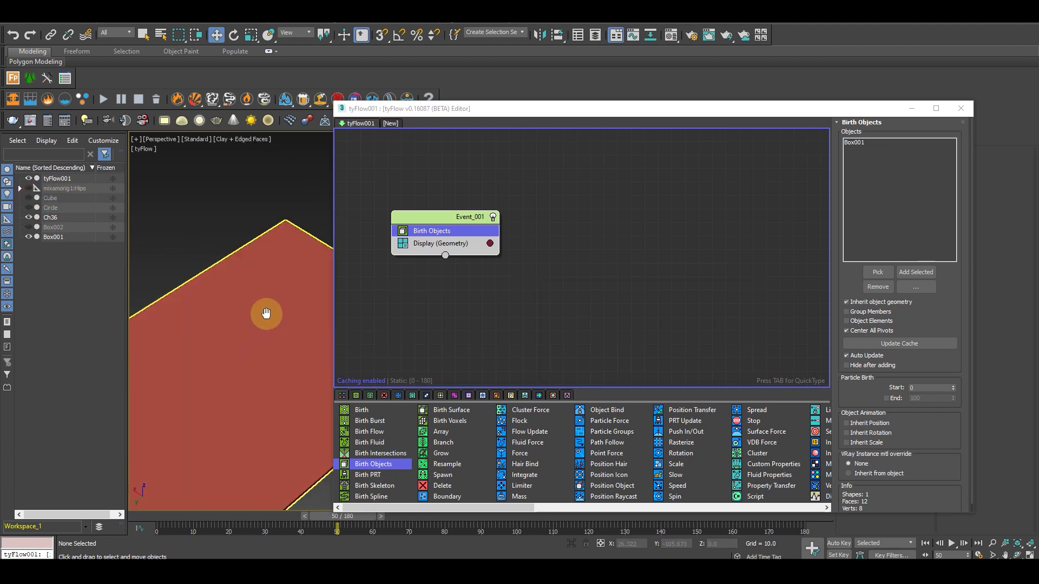
left_click(266, 325)
left_click_drag(574, 111, 631, 111)
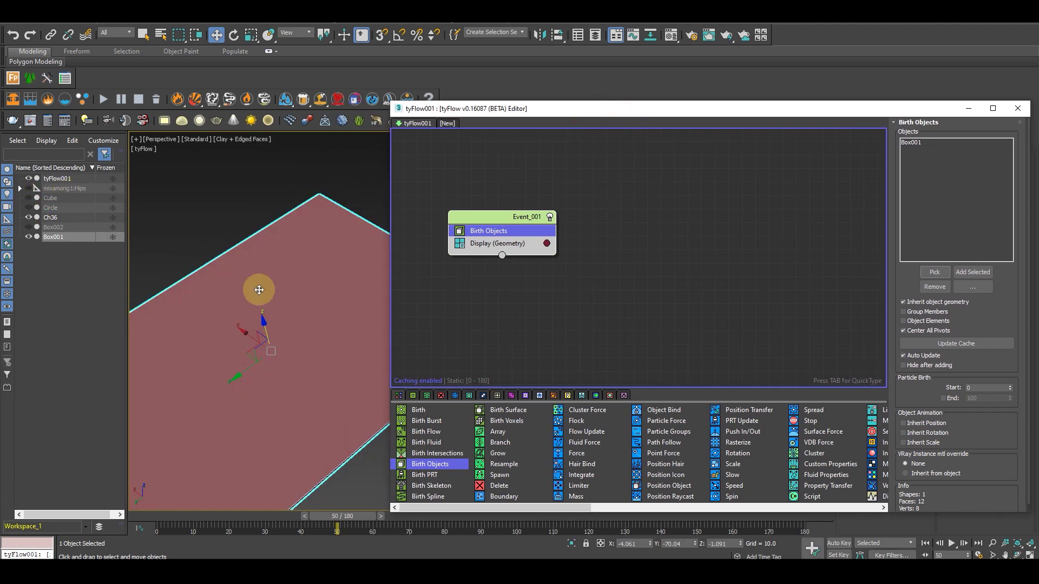
middle_click_drag(260, 290, 254, 324, "alt")
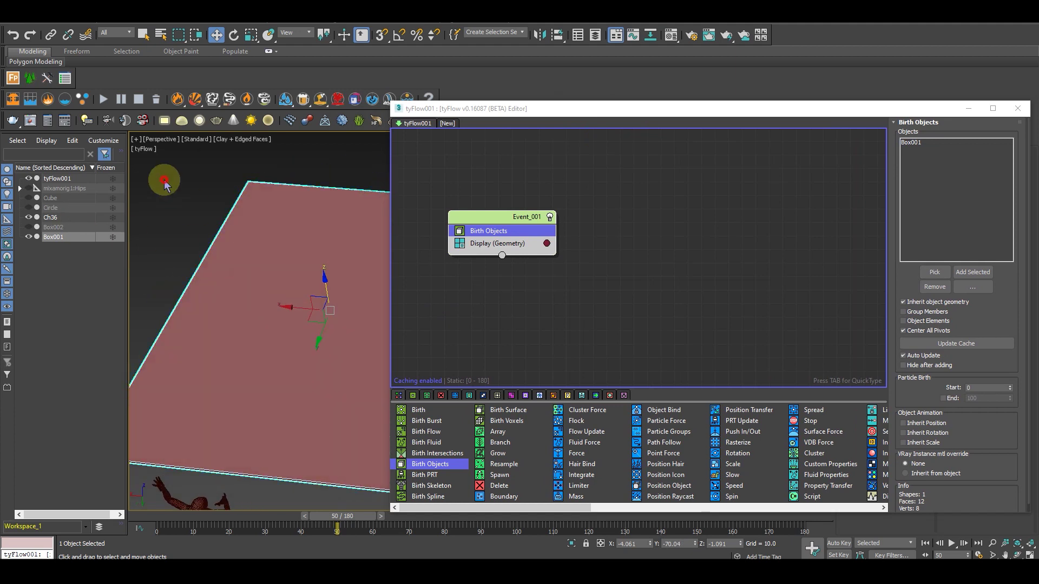
left_click(164, 183)
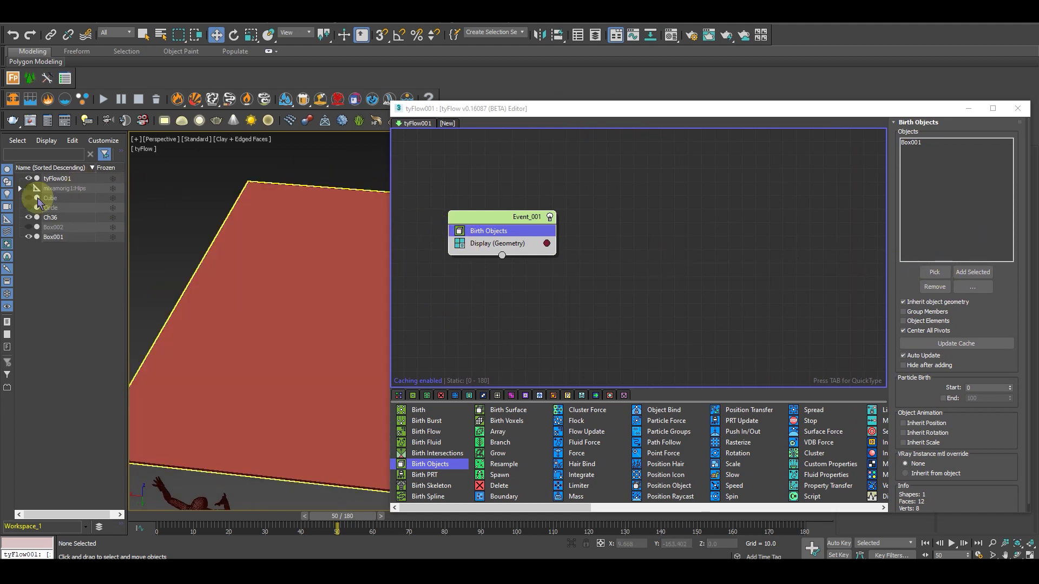
Hide the original slab Box001 and toggle the tyFlow object's visibility to check its copy of the slab
left_click(29, 237)
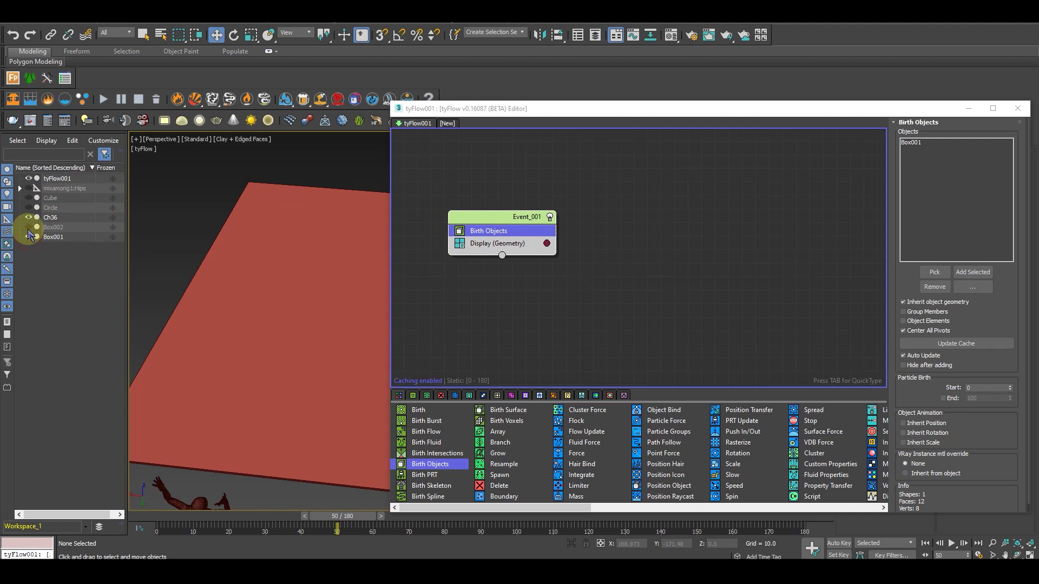
left_click(28, 229)
left_click(28, 229)
left_click(29, 237)
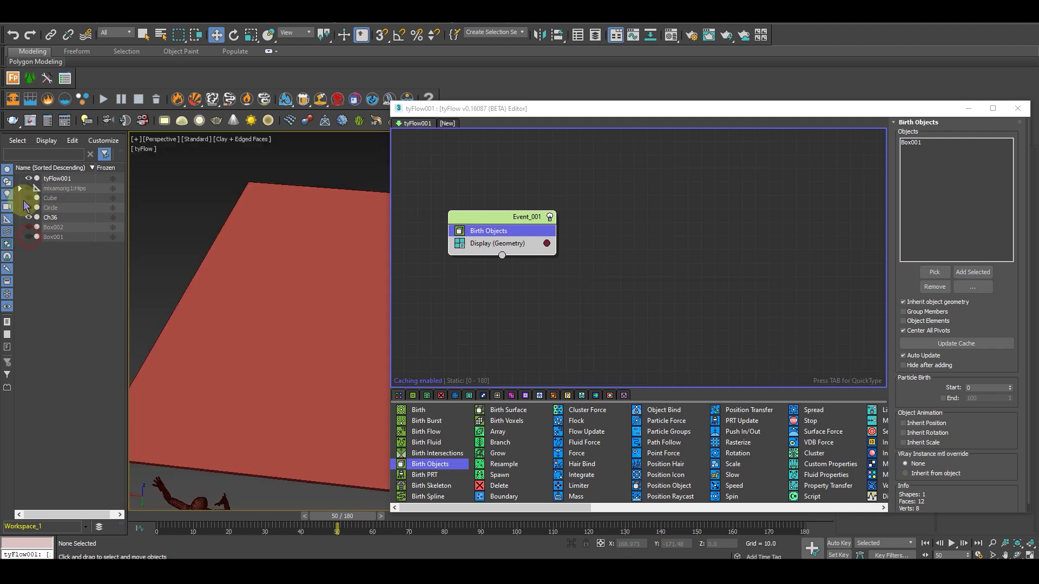
left_click(26, 179)
left_click(26, 179)
Narrow the tyFlow editor to uncover more of the viewport, and frame the slab and character
middle_click_drag(198, 347, 269, 418, "alt")
scroll(260, 398, "down", 3)
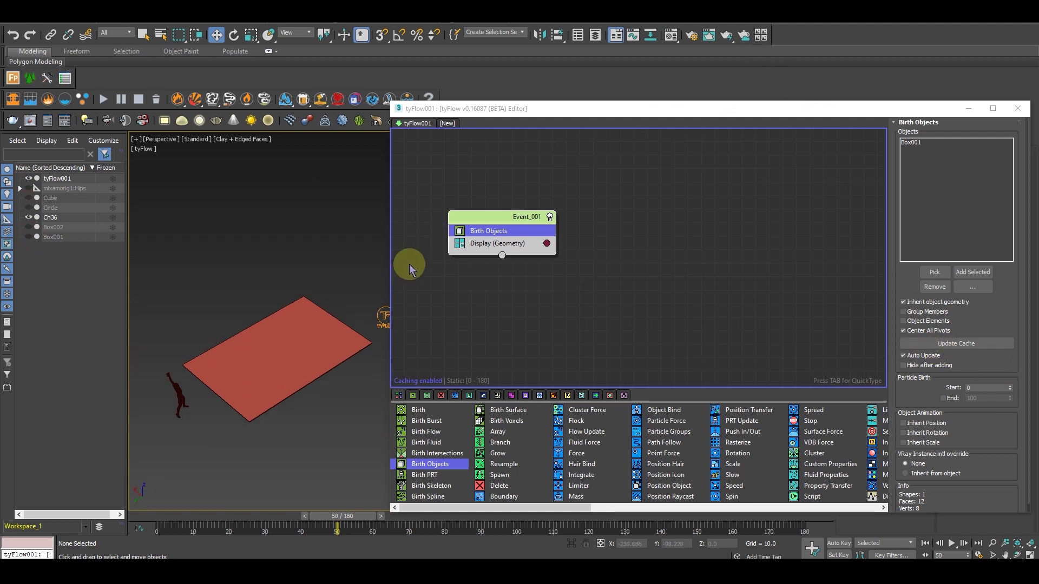
left_click_drag(389, 263, 655, 270)
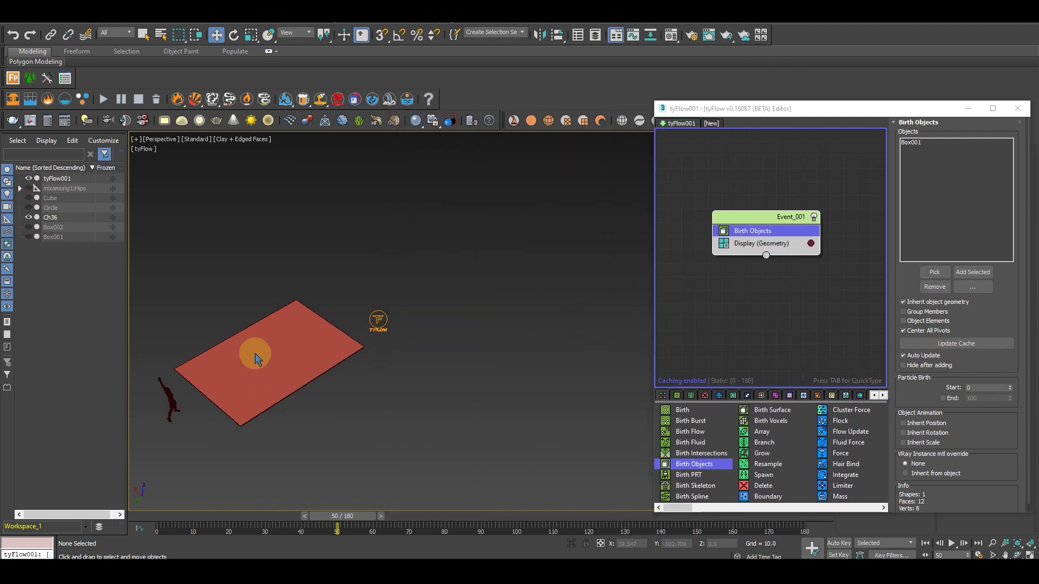
scroll(251, 352, "up", 6)
scroll(367, 298, "down", 4)
middle_click_drag(366, 297, 454, 278, "alt")
scroll(405, 323, "up", 5)
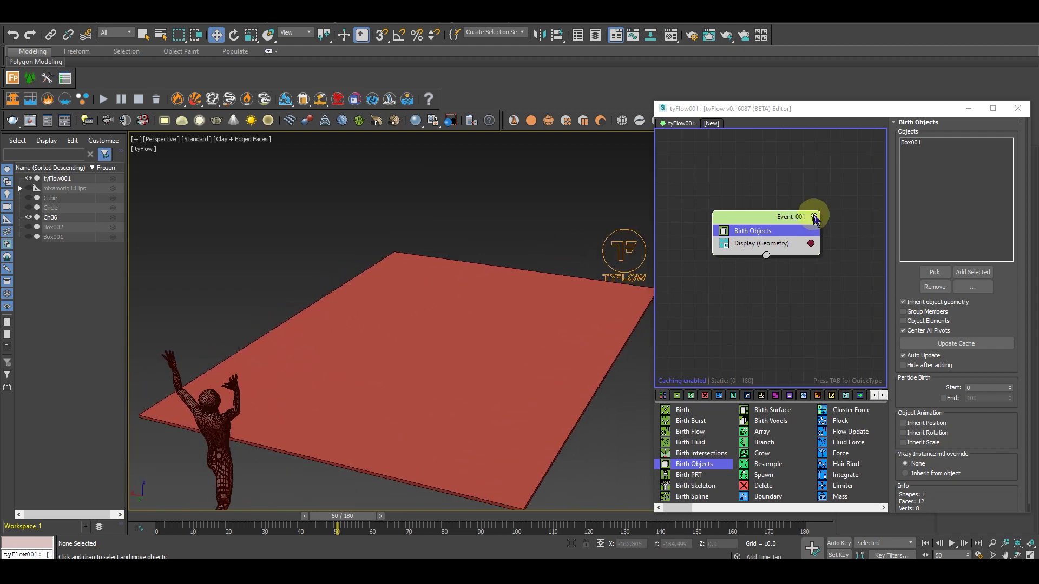
Add a PhysX Shape operator below Birth Objects in Event_001
left_click_drag(791, 216, 788, 218)
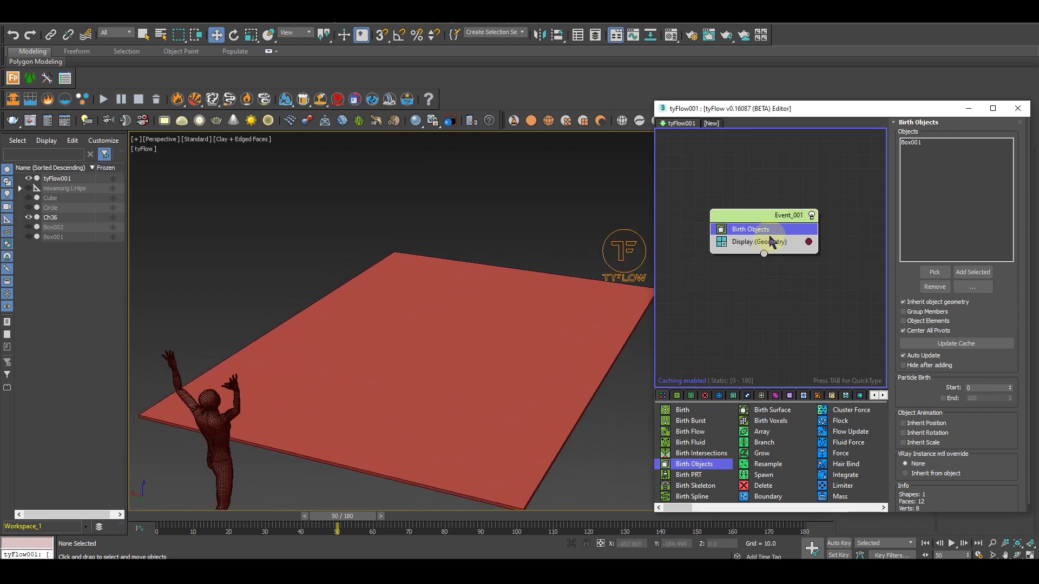
key("Tab")
type("ph")
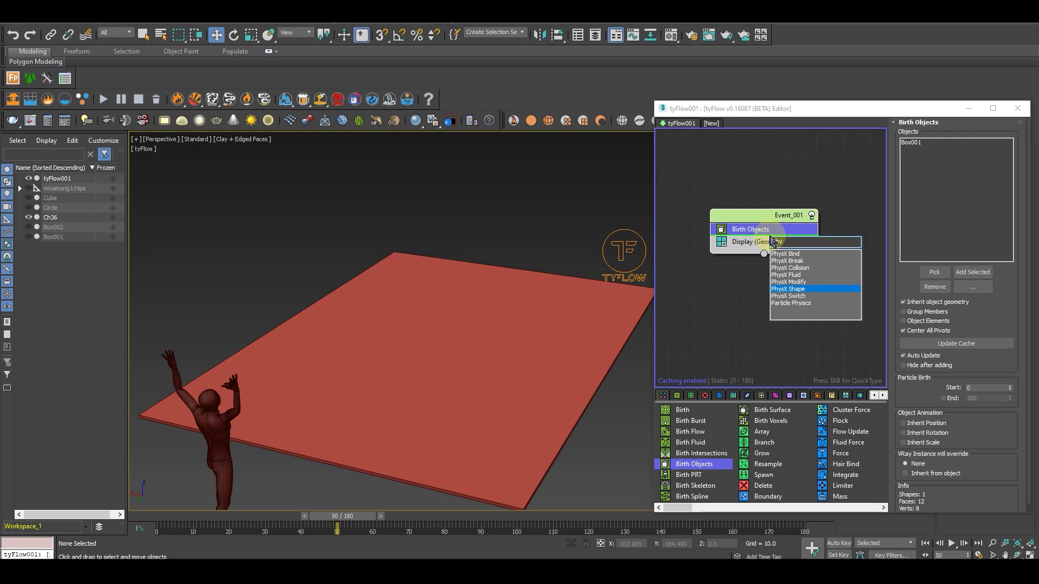
key("Return")
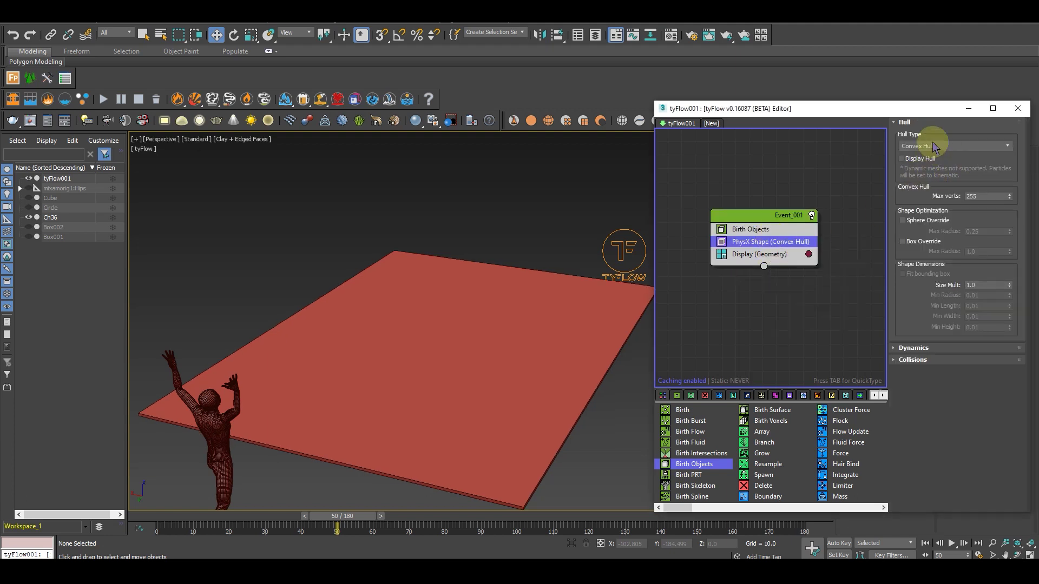
Scrub the timeline back to frame 25 and examine the slab beside the crouching character
mouse_move(337, 525)
left_mouse_down()
mouse_move(225, 524)
mouse_move(354, 526)
left_mouse_up()
left_click_drag(463, 518, 280, 516)
middle_click_drag(330, 464, 345, 398)
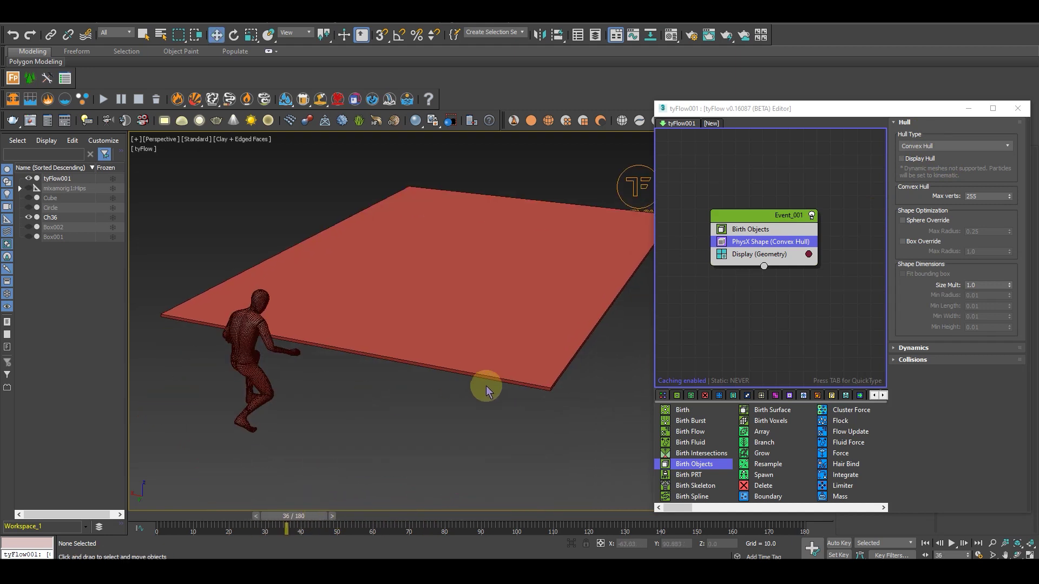
middle_click_drag(487, 388, 486, 406)
scroll(491, 409, "up", 3)
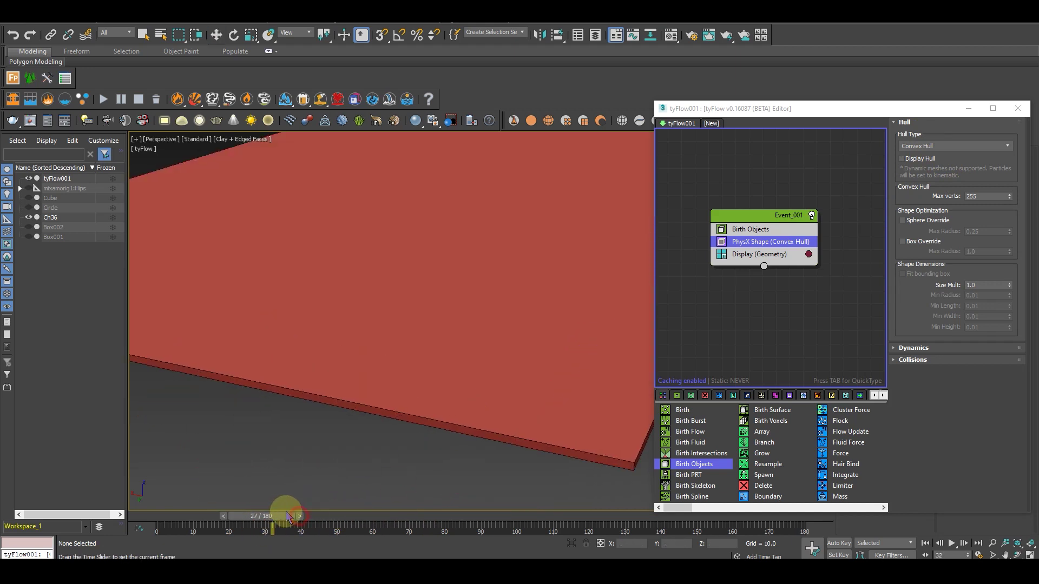
left_click_drag(285, 514, 247, 515)
scroll(433, 441, "down", 4)
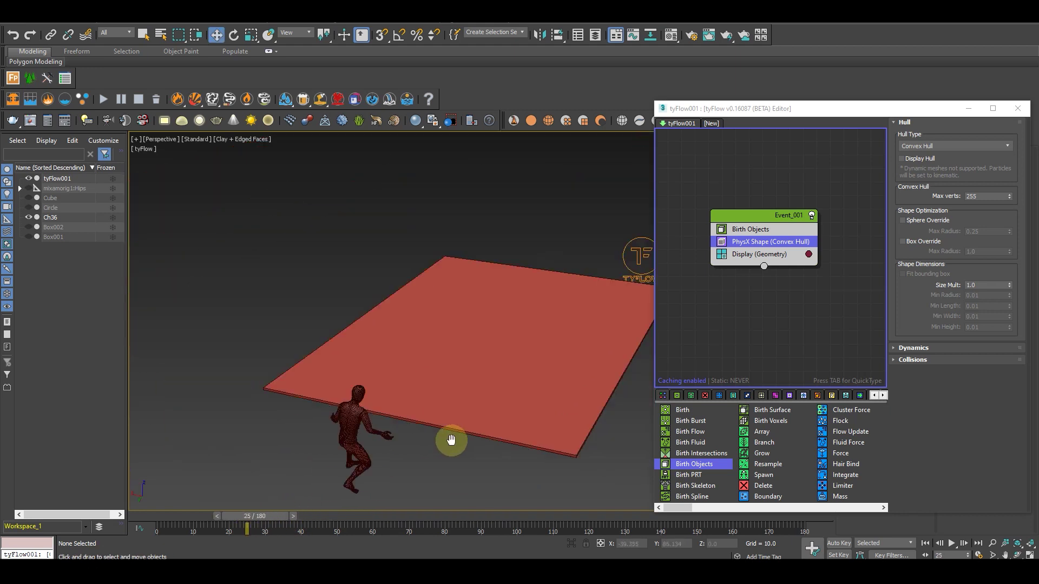
scroll(436, 443, "up", 5)
scroll(444, 440, "down", 4)
scroll(443, 427, "up", 3)
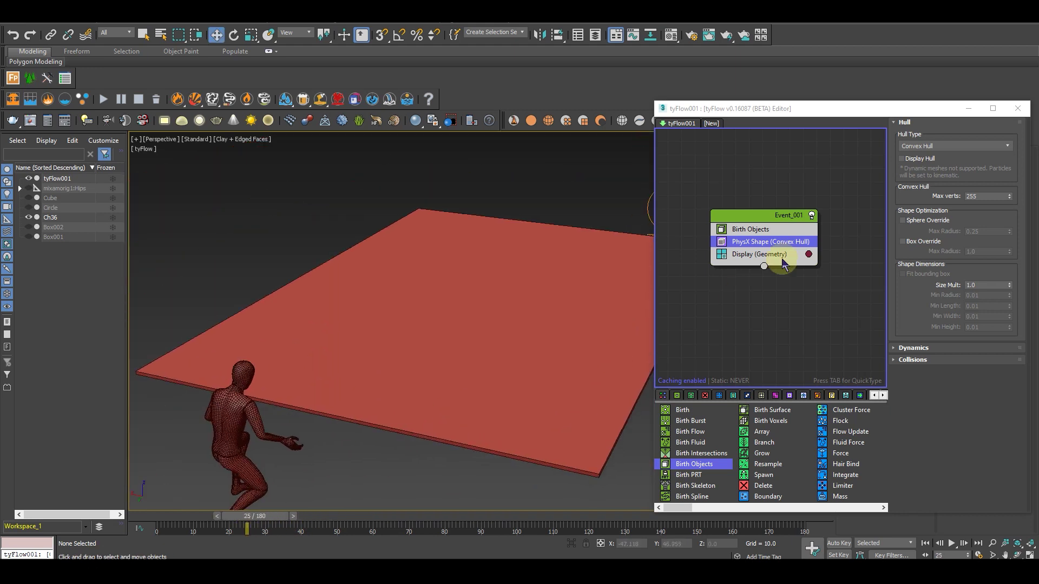
Add a PhysX Switch operator below PhysX Shape in Event_001 and set it to Kinematic
left_click(779, 217)
key("Tab")
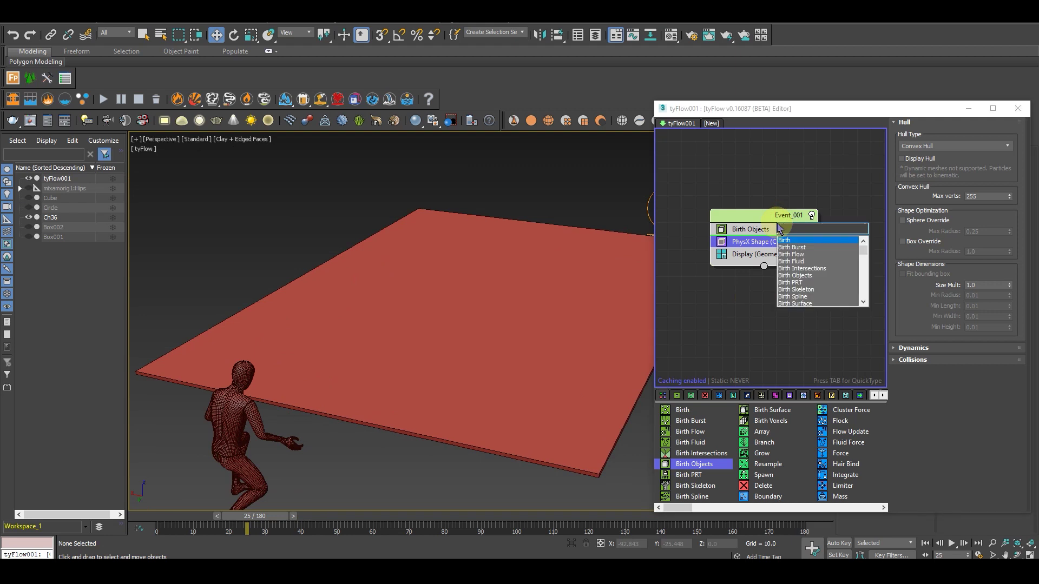
type("p")
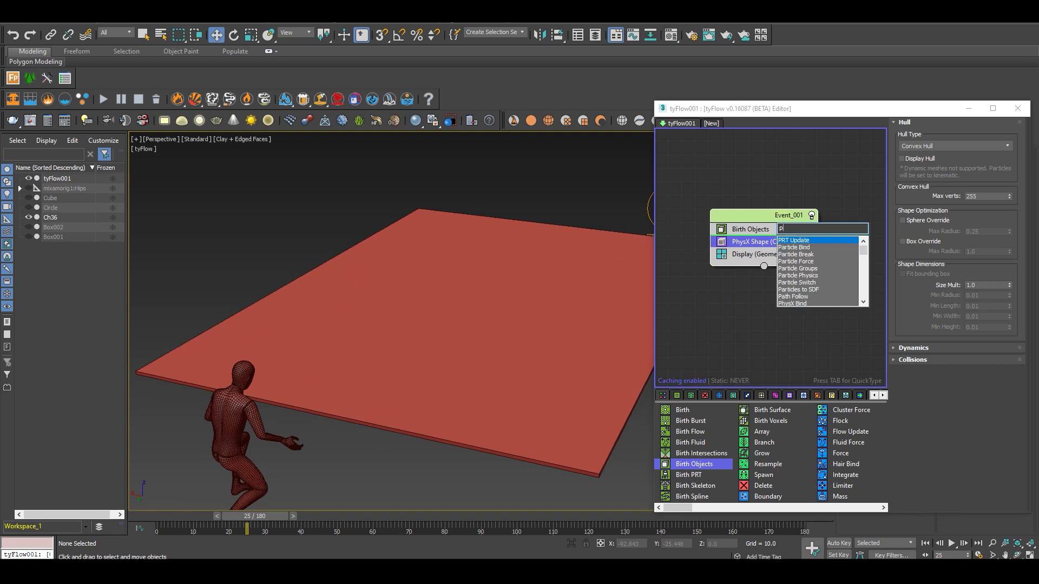
type("hy")
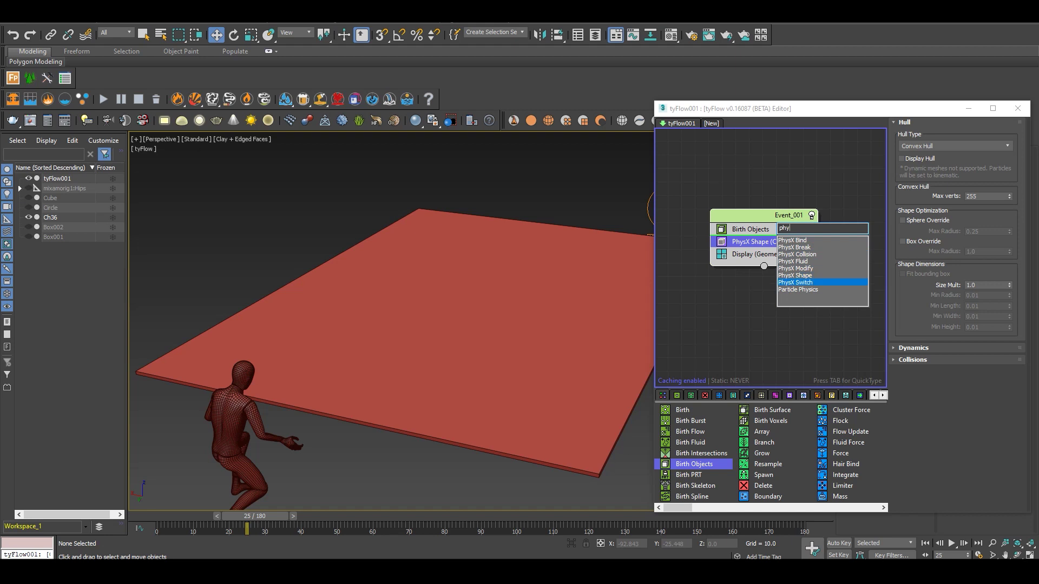
key("Return")
mouse_move(547, 341)
middle_mouse_down("alt")
mouse_move(534, 345)
mouse_move(555, 338)
mouse_move(535, 349)
middle_mouse_up("alt")
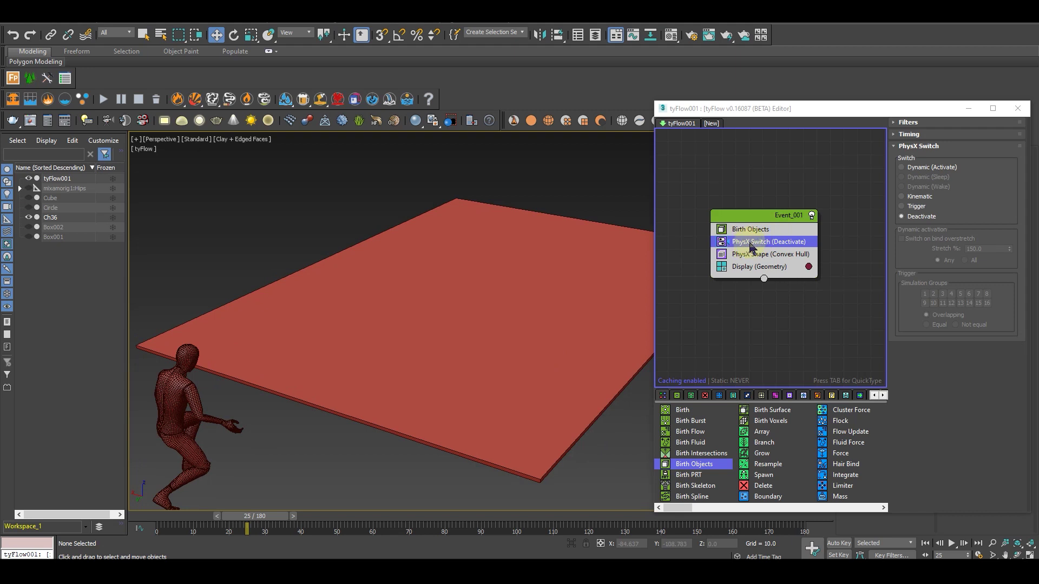
left_click_drag(767, 246, 818, 255)
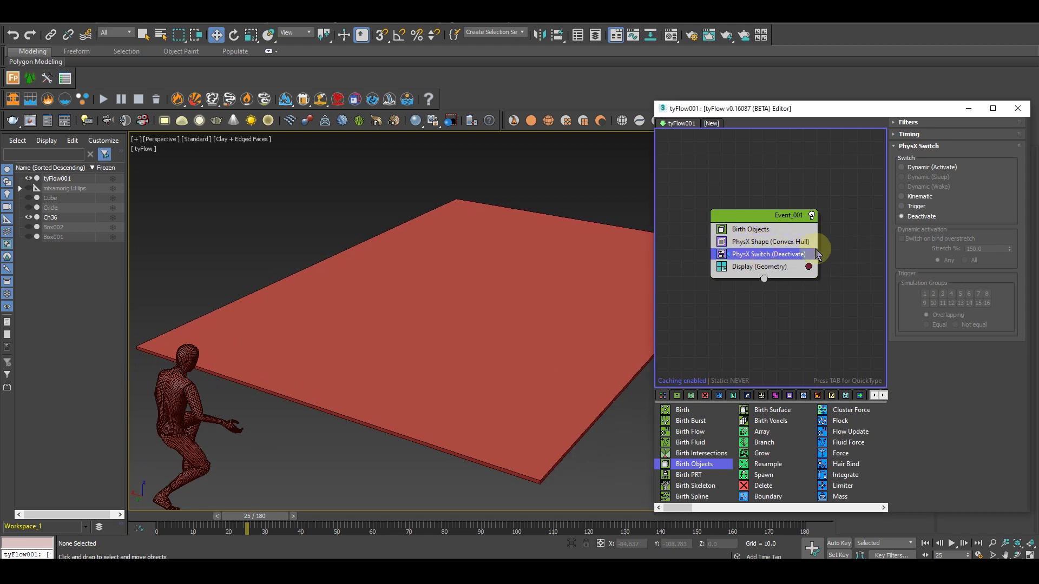
left_click(914, 200)
middle_click_drag(487, 308, 470, 333, "alt")
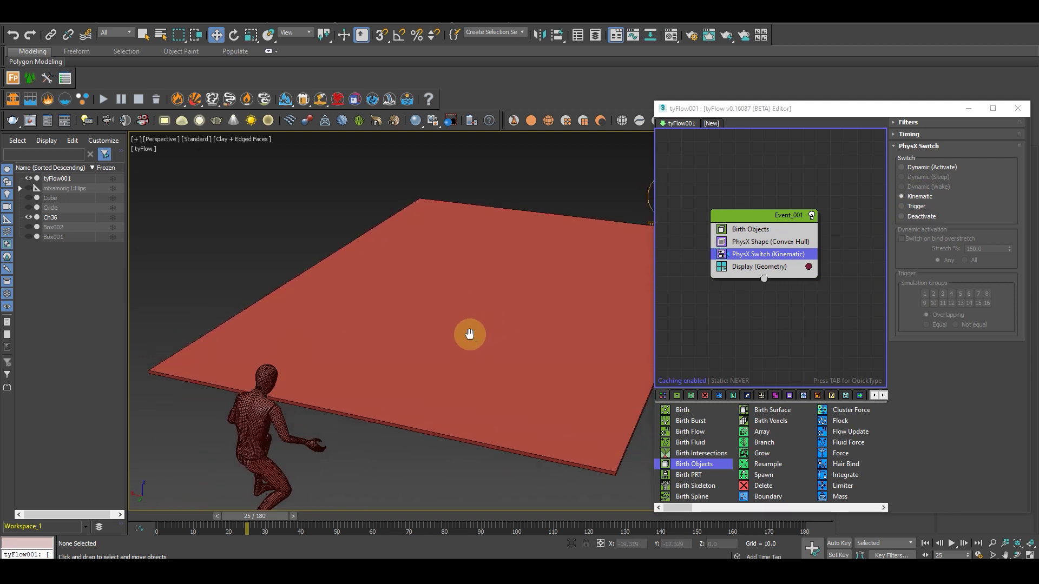
Add a Voronoi Fracture operator to Event_001 and place it directly below PhysX Switch
left_click_drag(259, 514, 221, 517)
middle_click_drag(398, 409, 417, 419, "alt")
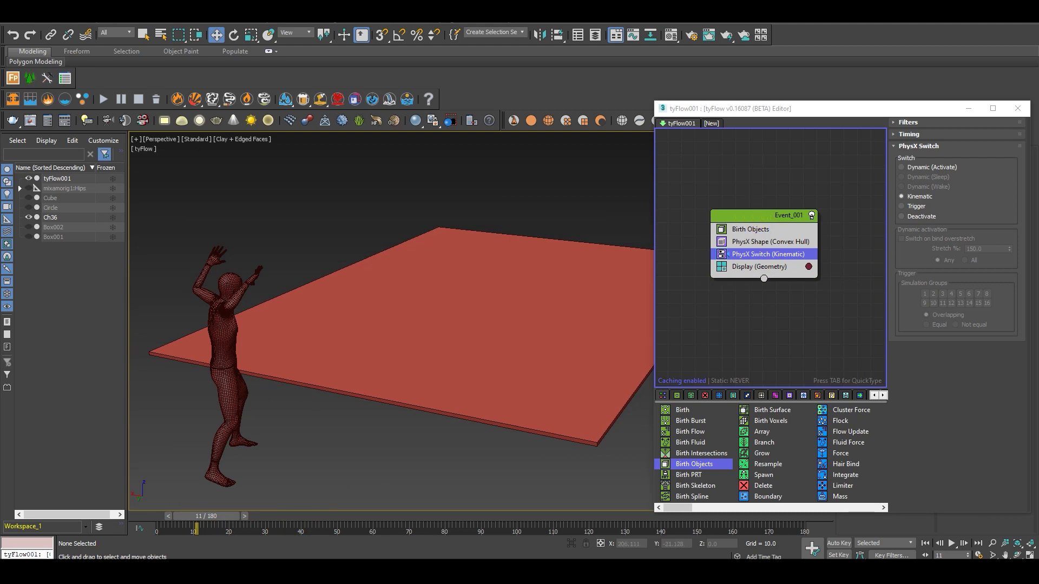
left_click(753, 226)
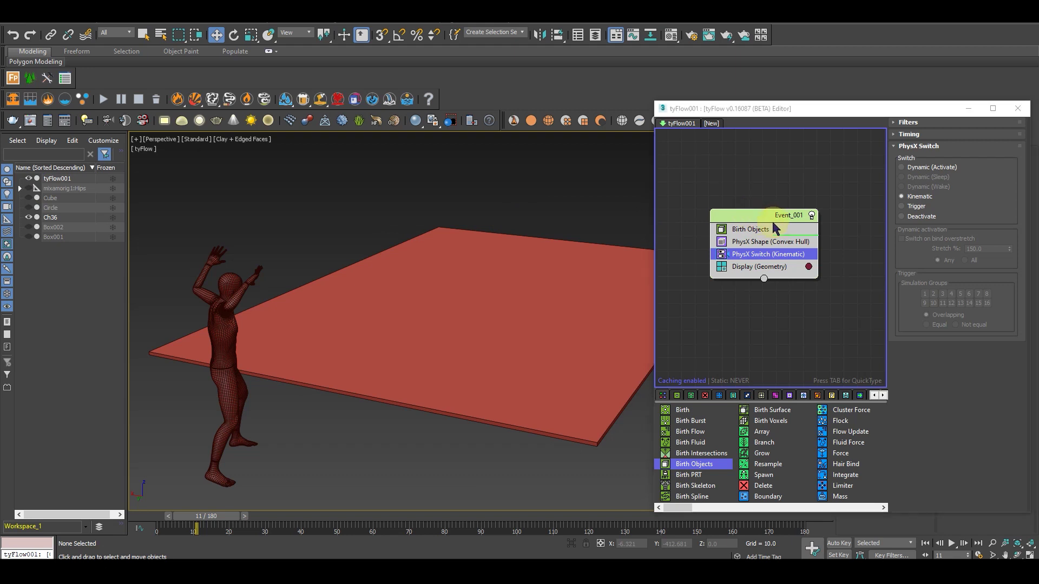
key("Tab")
type("vor")
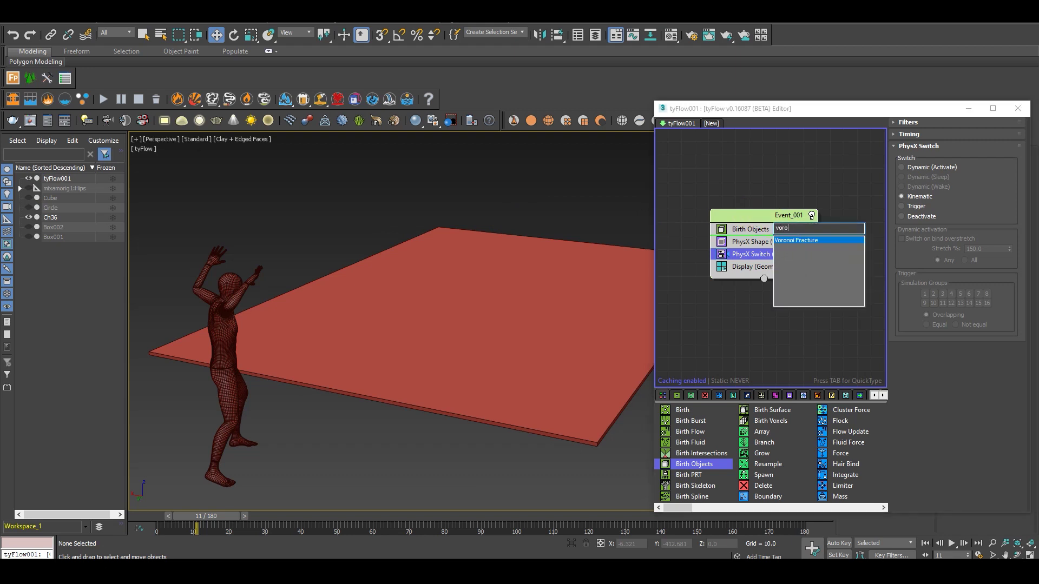
key("Return")
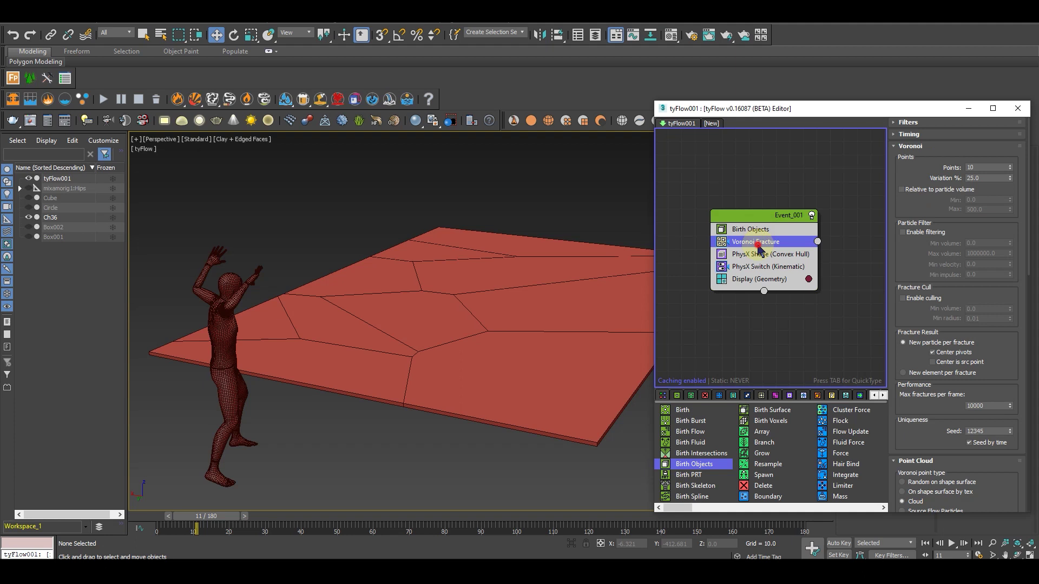
left_click_drag(766, 273, 767, 272)
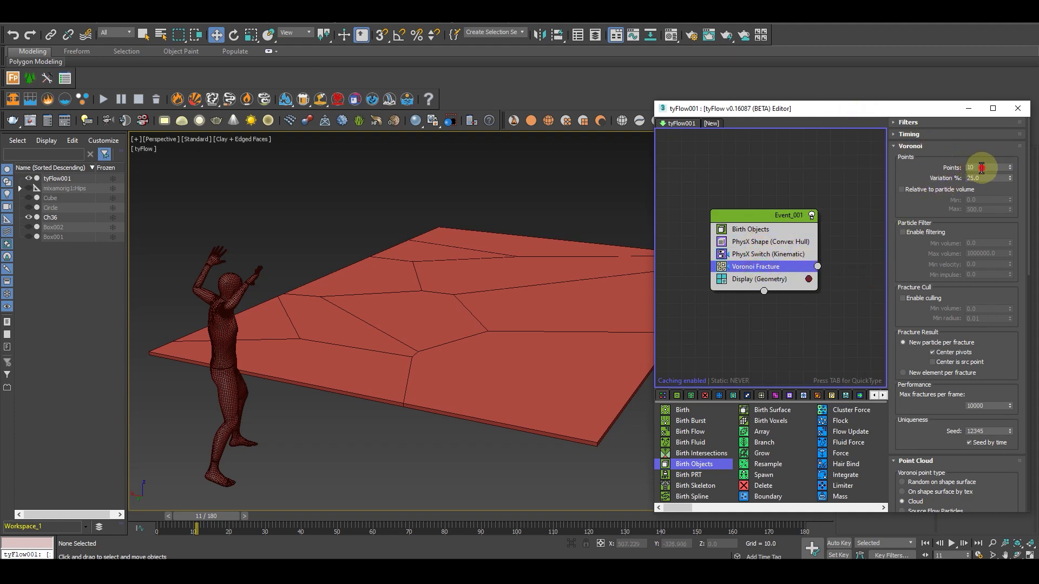
Return to frame 0, set the Voronoi Fracture points to 100, and examine the crack pattern on the slab
left_click_drag(226, 516, 162, 515)
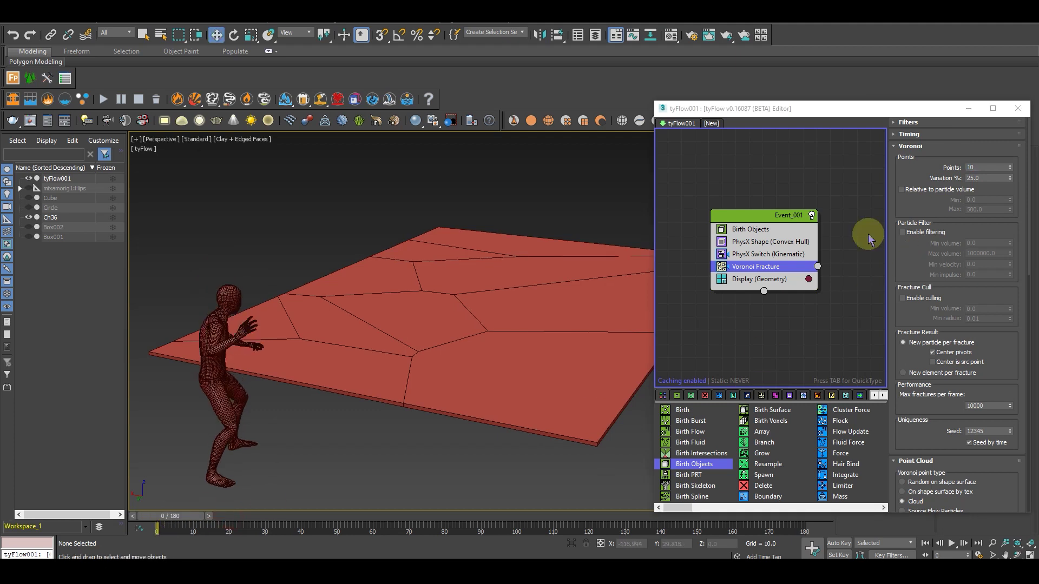
double_click(981, 167)
type("100")
key("Return")
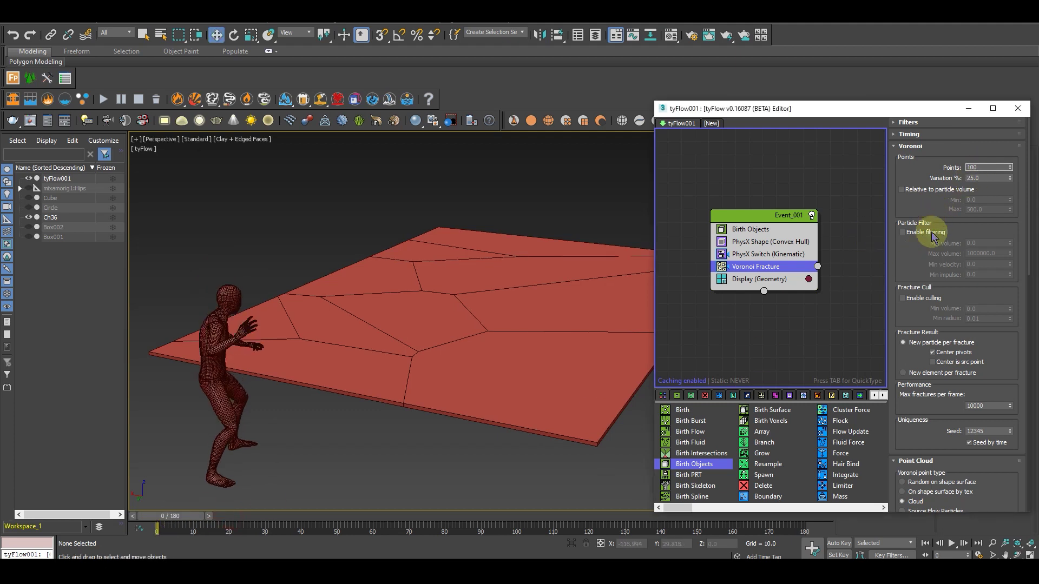
left_click_drag(924, 233, 924, 188)
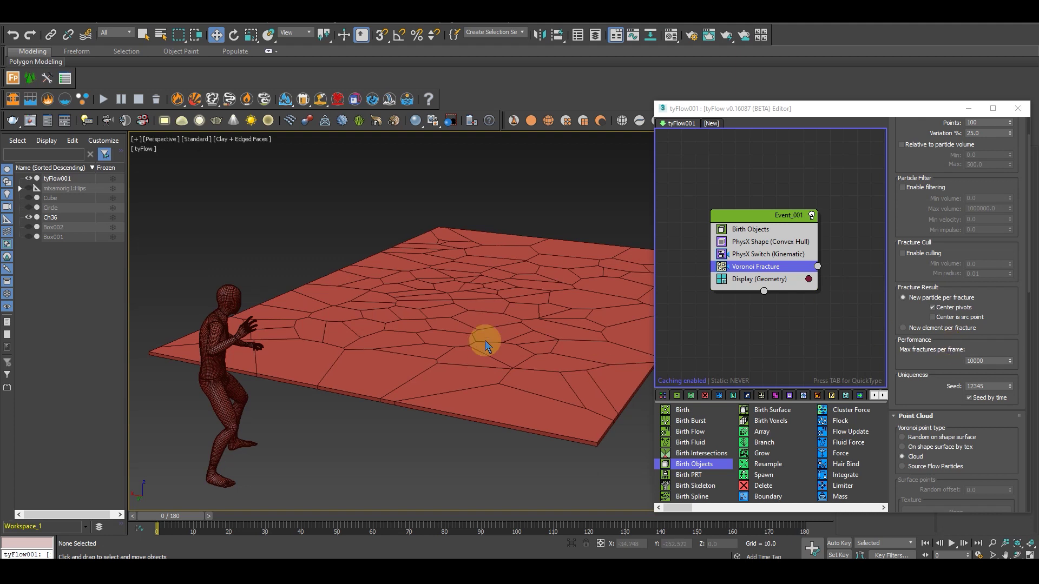
scroll(422, 353, "up", 3)
scroll(463, 254, "up", 2)
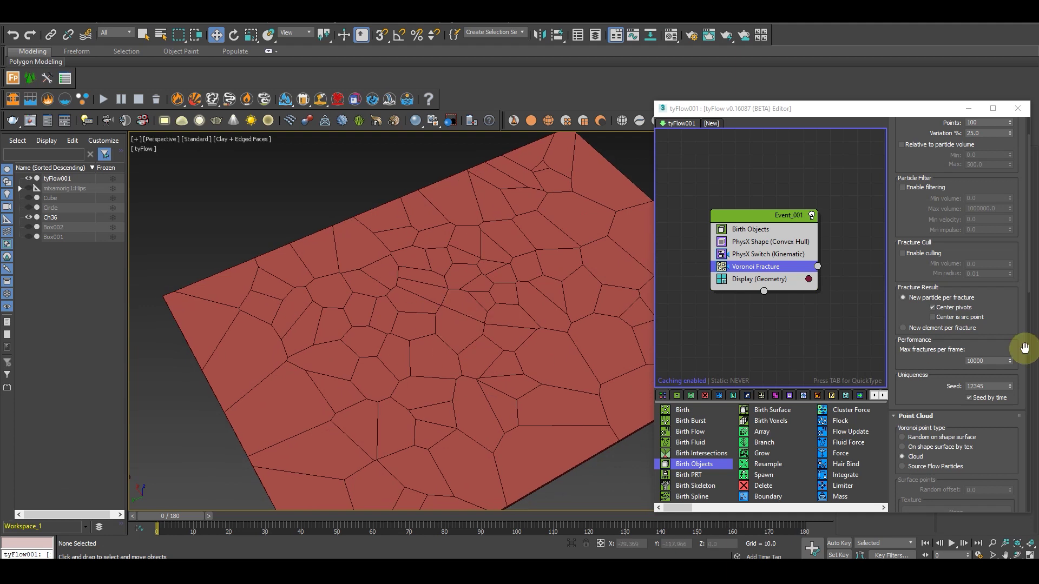
Set the linked X, Y and Z scale of the Voronoi point cloud to 0.7
scroll(935, 381, "down", 5)
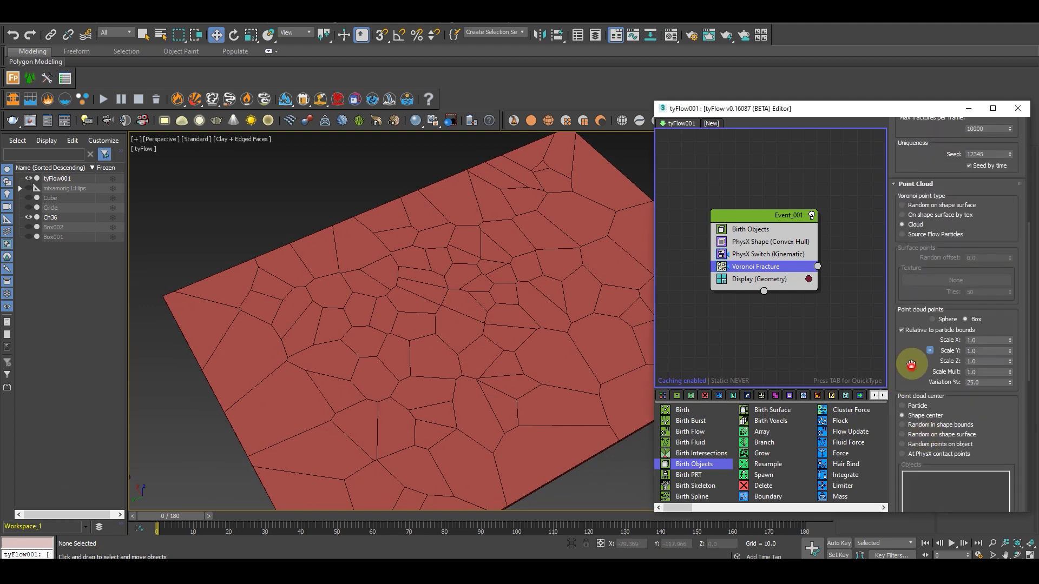
left_click_drag(911, 366, 912, 353)
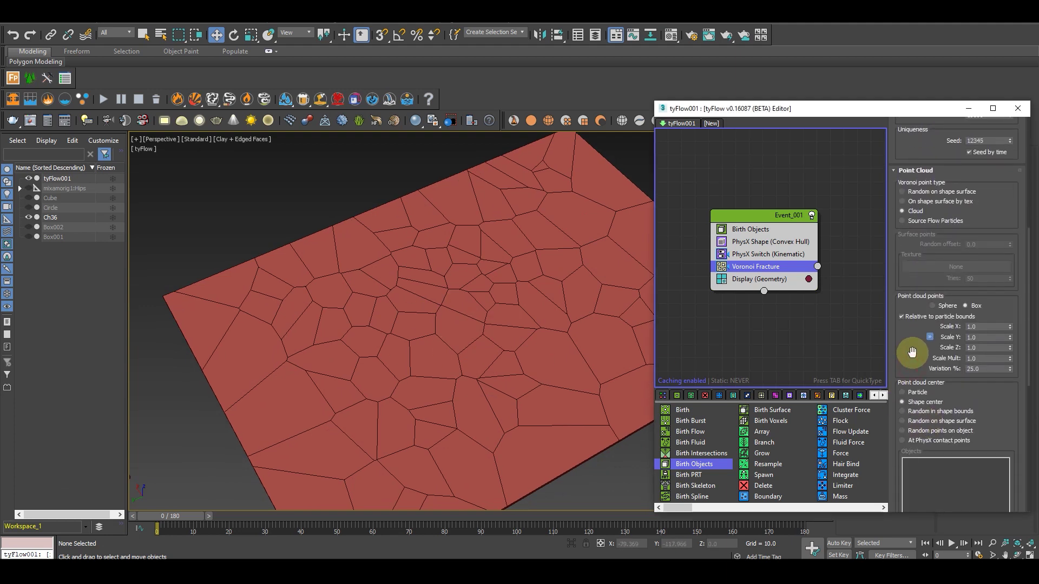
double_click(987, 327)
type(".7")
key("Return")
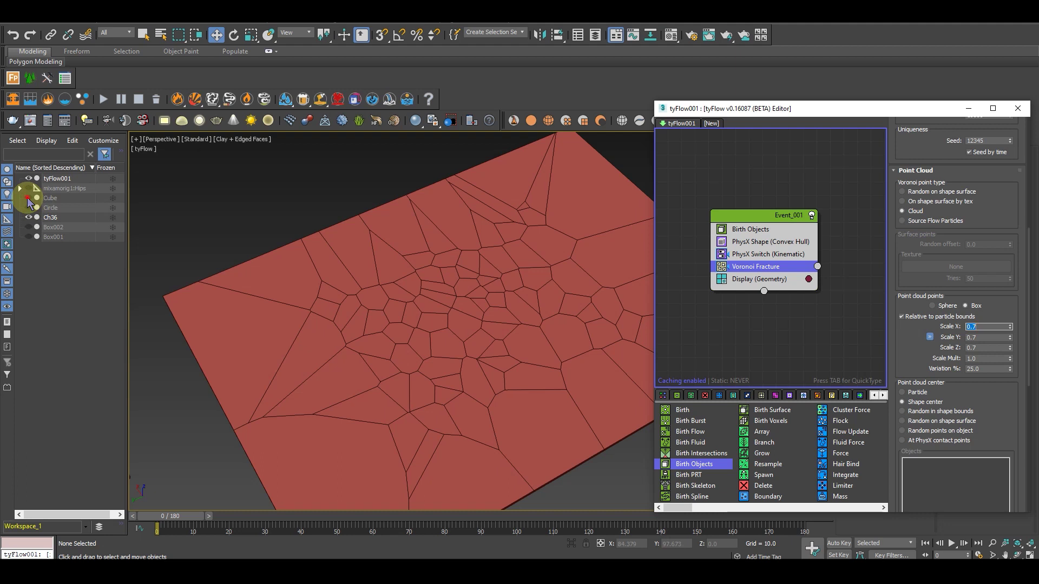
Unhide the Cube and Circle objects and go to frame 47 to compare the crystal with the fractured area
left_click_drag(28, 198, 28, 208)
left_click_drag(164, 519, 327, 521)
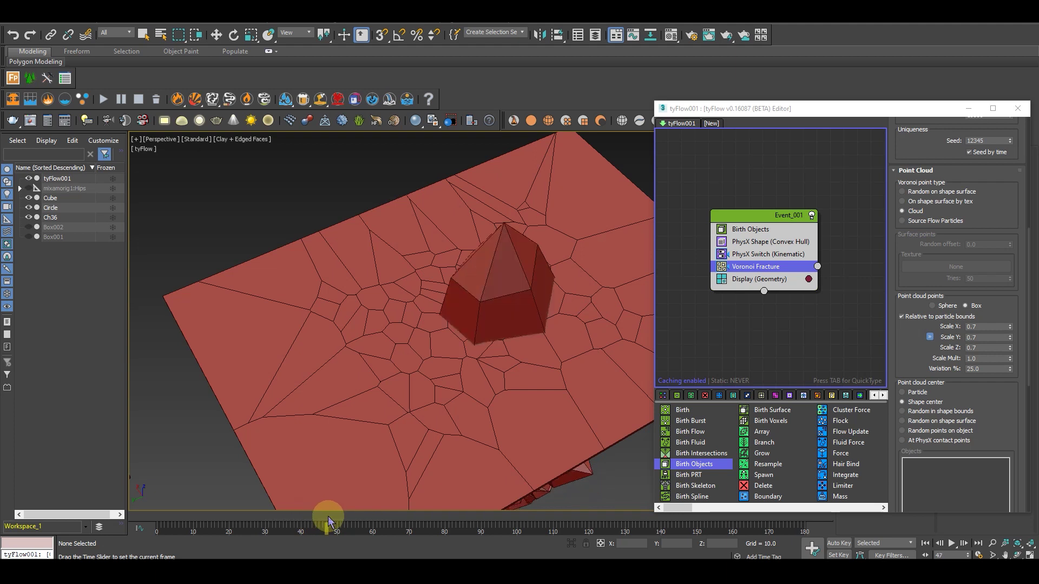
middle_click_drag(458, 375, 457, 314, "alt")
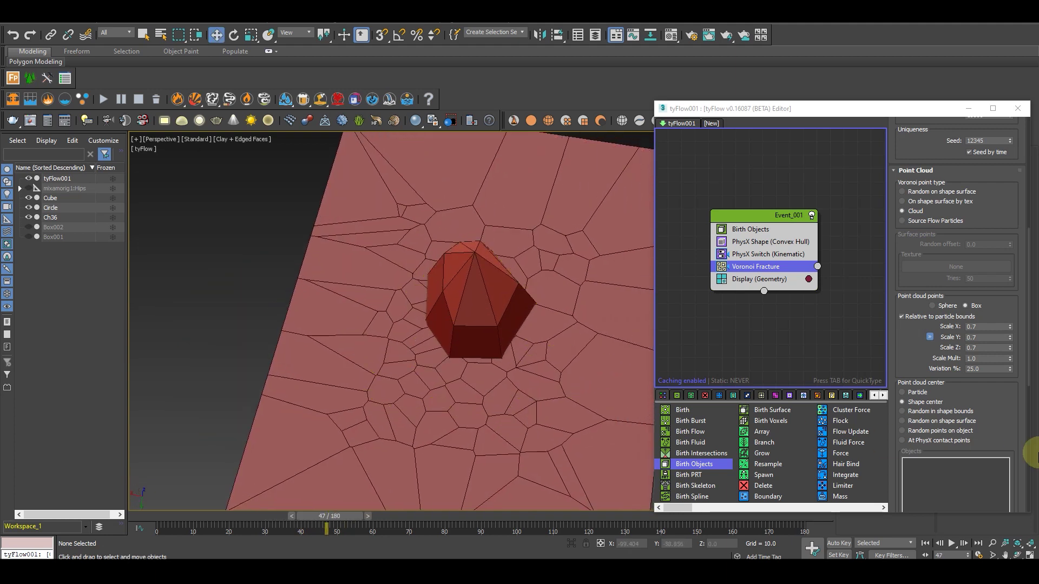
Change the Voronoi point cloud shape to Sphere with Relative to particle bounds enabled
left_click(952, 308)
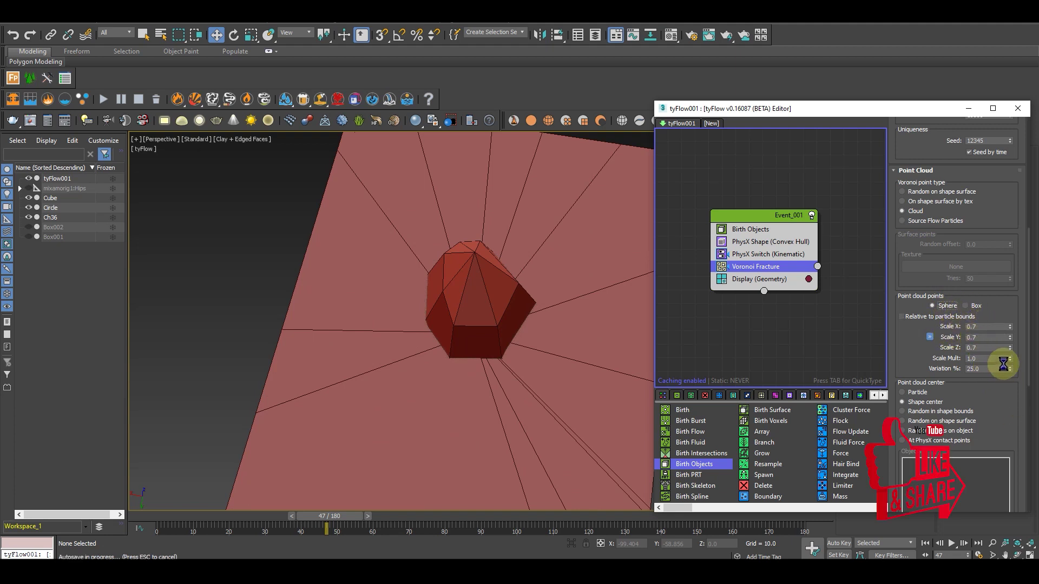
middle_click_drag(529, 451, 519, 292, "alt")
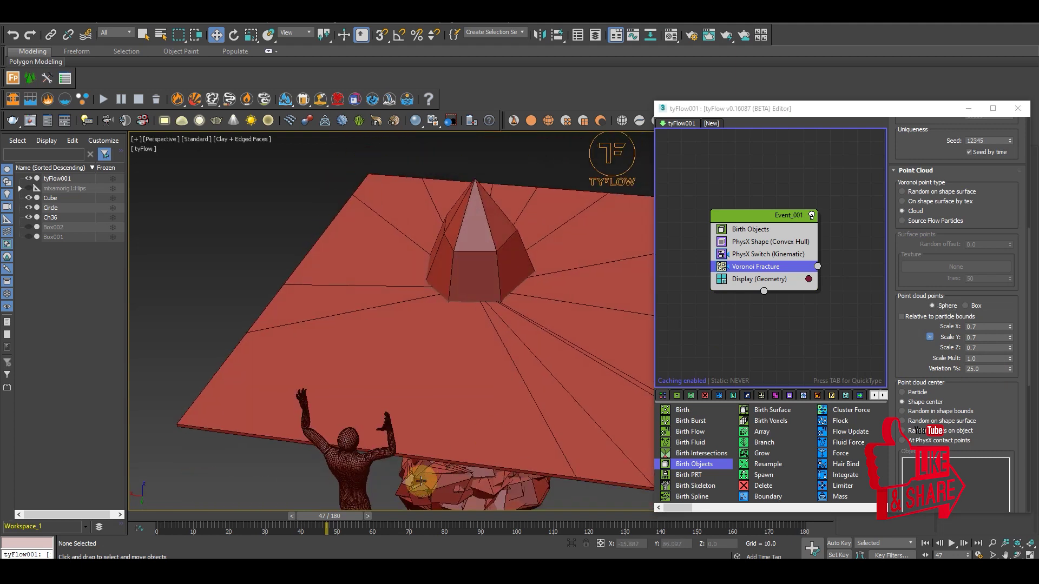
mouse_move(306, 523)
left_mouse_down()
mouse_move(335, 520)
mouse_move(322, 521)
left_mouse_up()
left_click(947, 321)
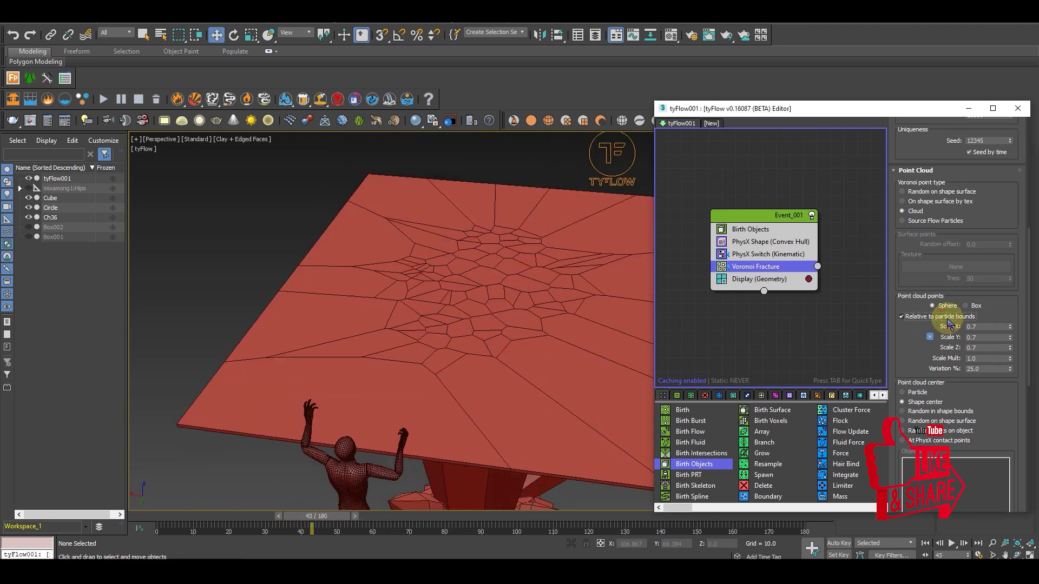
View the slab and crystals at frame 48 and raise the linked point cloud scale to 0.9 on all axes
middle_click_drag(579, 336, 476, 441, "alt")
mouse_move(330, 517)
left_mouse_down()
mouse_move(362, 520)
mouse_move(332, 518)
mouse_move(346, 516)
left_mouse_up()
middle_click_drag(364, 469, 681, 382, "alt")
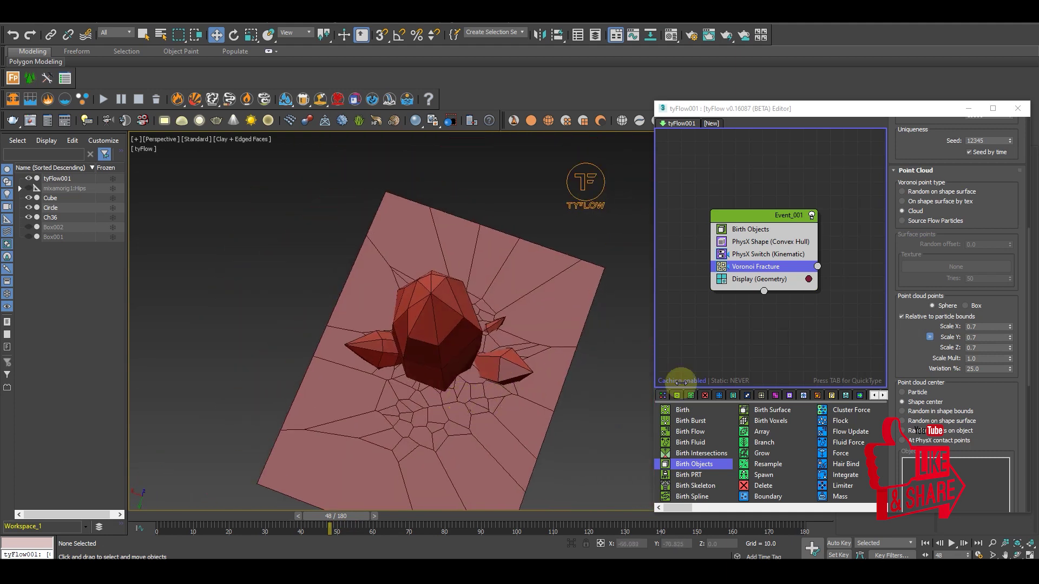
left_click(1010, 325)
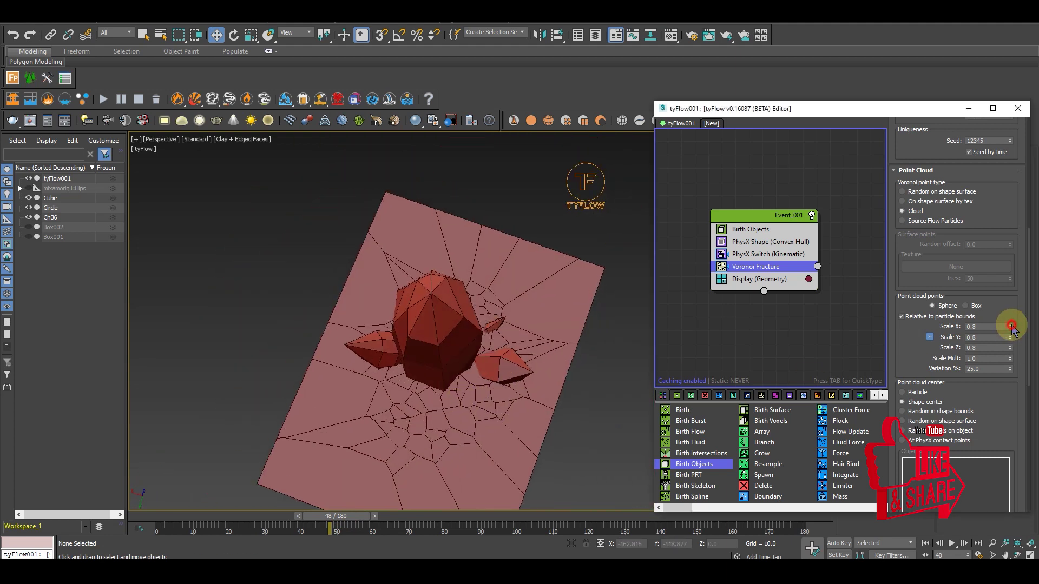
left_click(1010, 325)
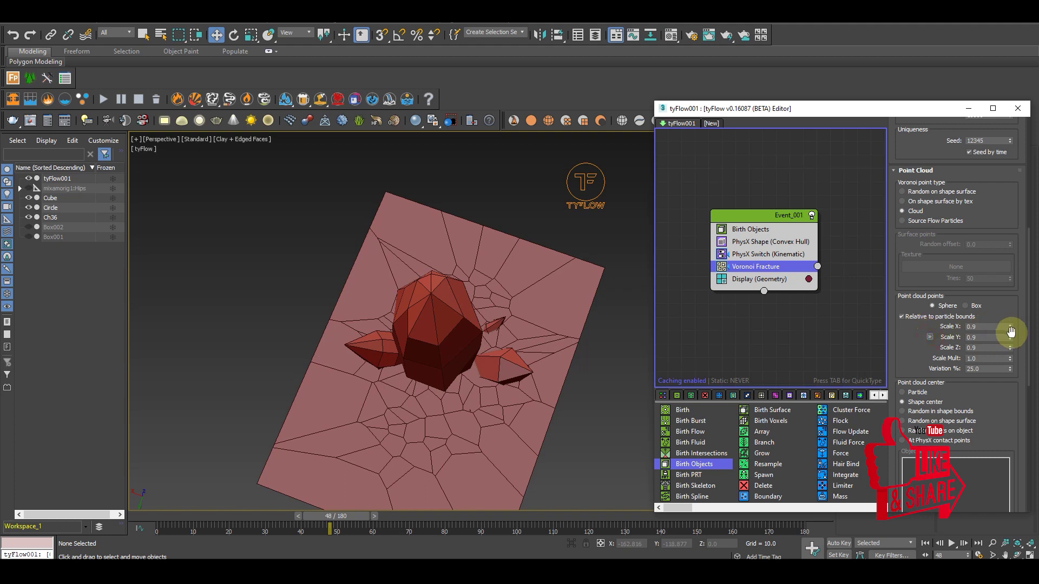
With the scale axes unlinked, set the point cloud's Scale X to 1.2 and Scale Y to 0.6
left_click(1010, 328)
left_click(1010, 328)
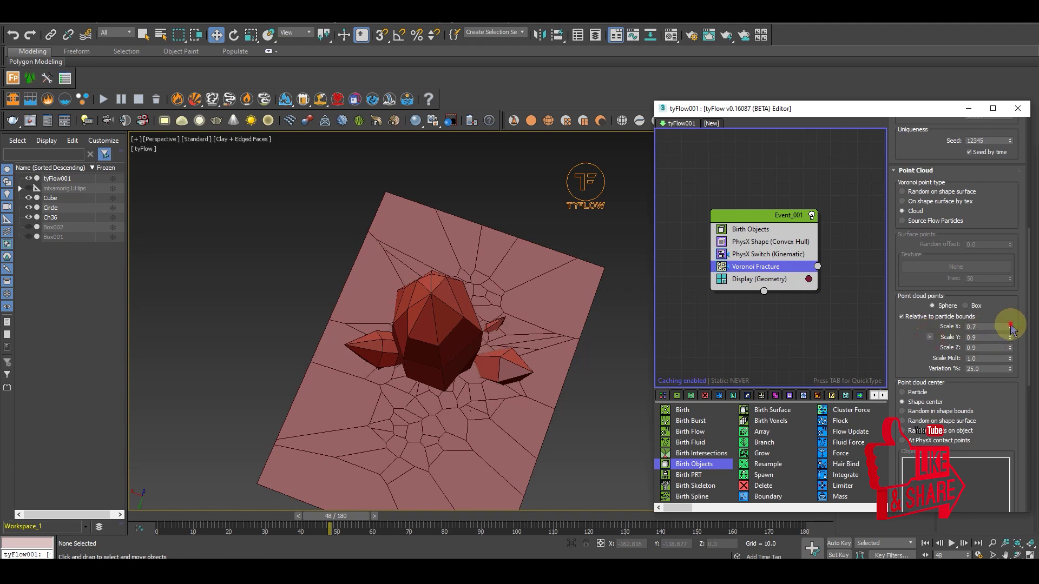
left_click(1010, 325)
left_click(1010, 325)
left_click(1010, 326)
left_click(1010, 325)
left_click(1009, 325)
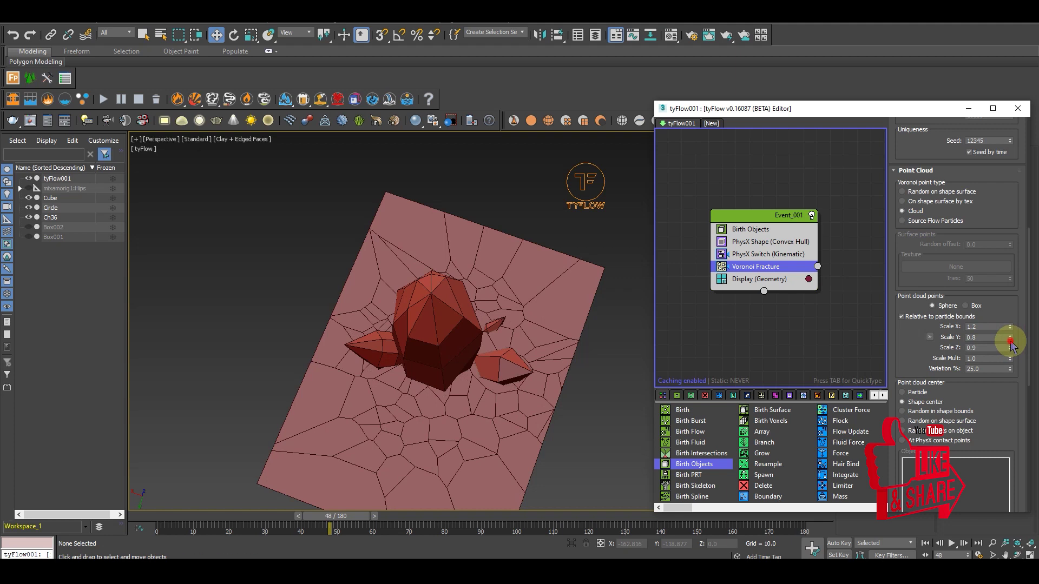
left_click(1010, 340)
left_click(1010, 340)
Set the point cloud's Scale Mult to 1.1 and check the crack spread above the crystals at frame 29
middle_click_drag(568, 389, 506, 405, "alt")
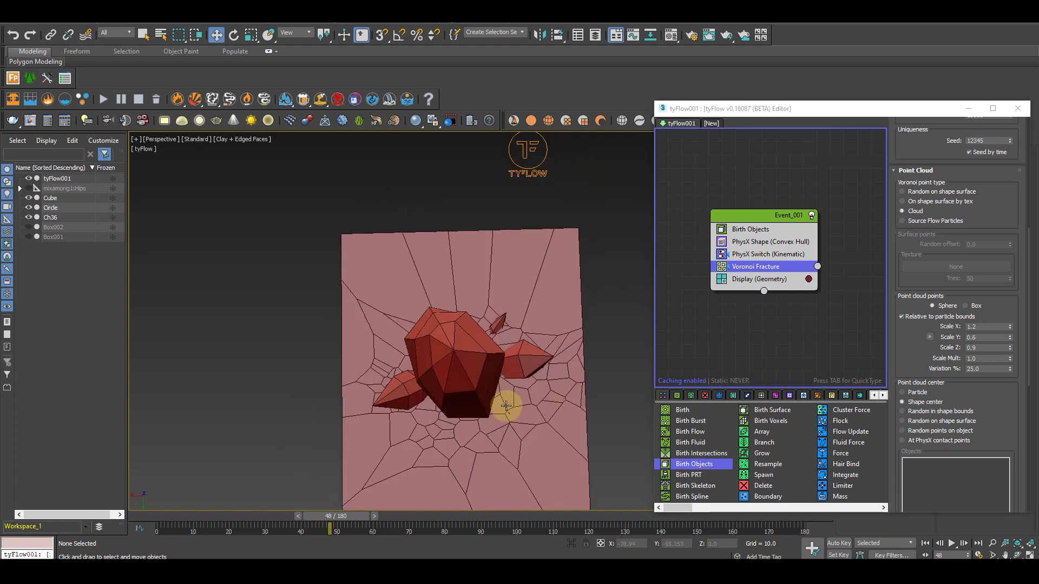
left_click(1010, 357)
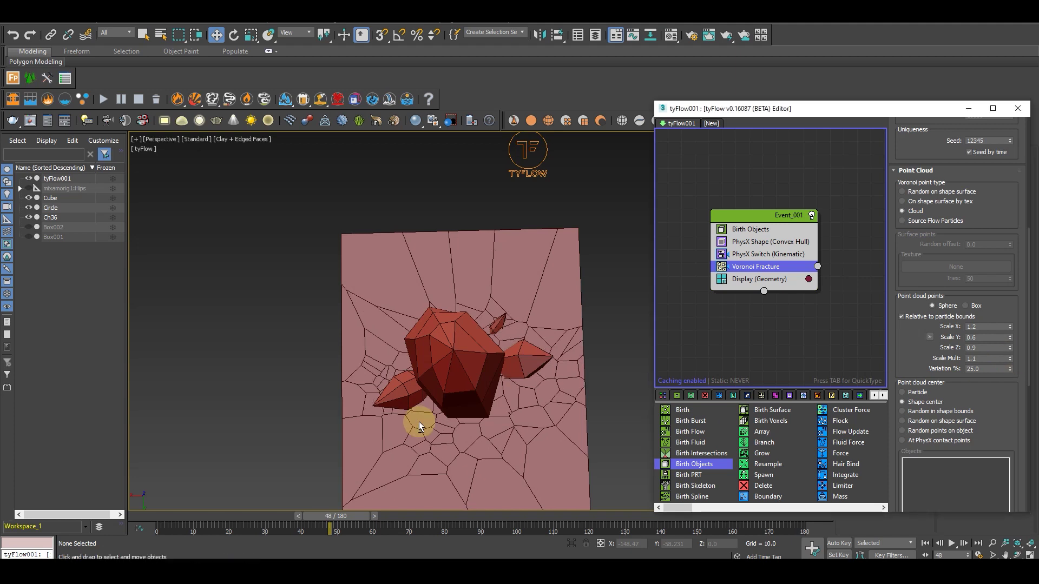
middle_click_drag(419, 425, 511, 366, "alt")
scroll(511, 366, "up", 3)
left_click_drag(352, 519, 283, 509)
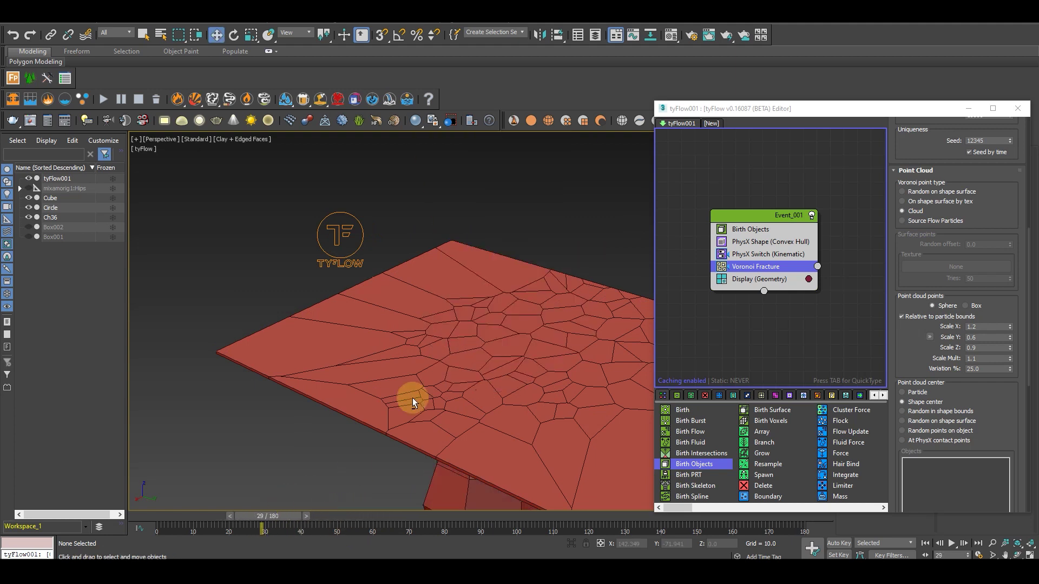
middle_click_drag(412, 396, 397, 361, "alt")
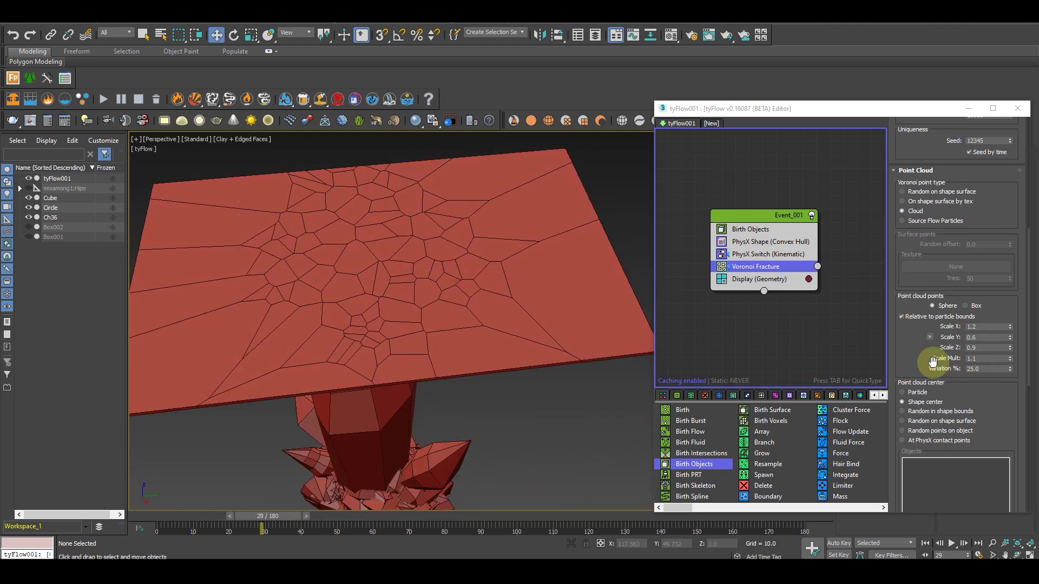
Switch the perspective viewport from Clay shading to default shading
scroll(930, 362, "down", 5)
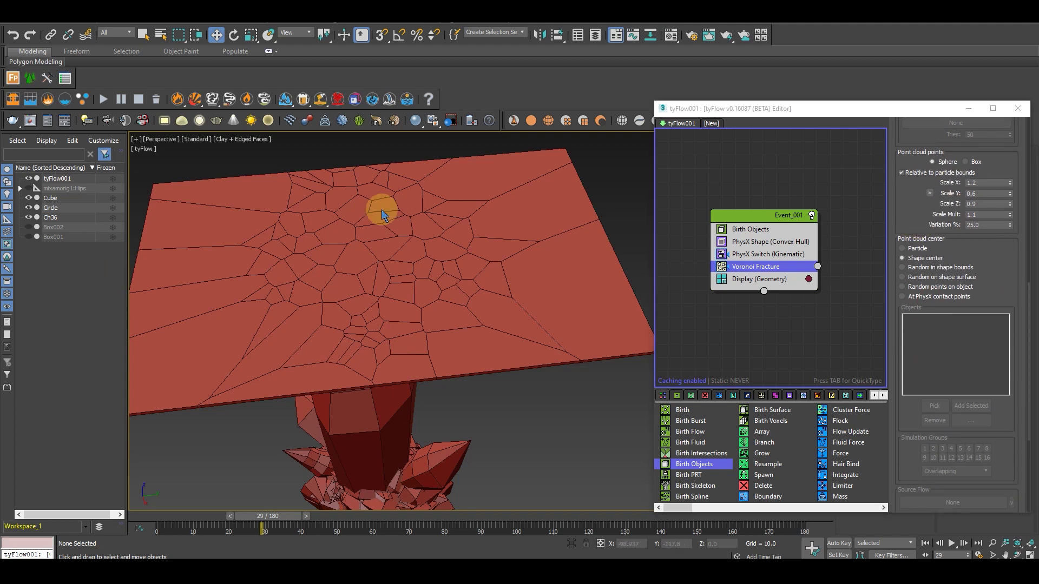
middle_click_drag(409, 234, 476, 352, "alt")
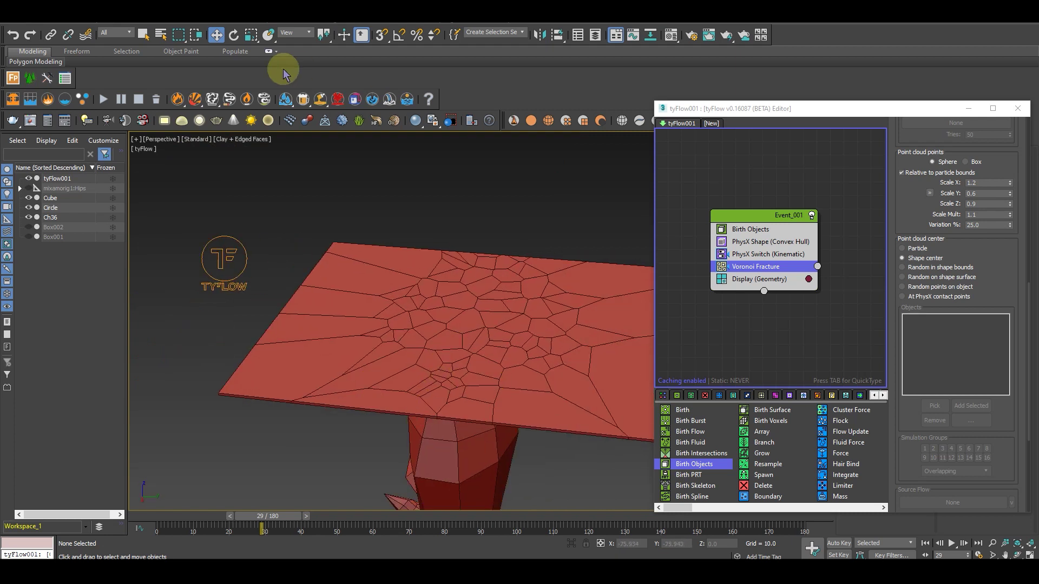
left_click(251, 139)
left_click(301, 162)
mouse_move(508, 281)
middle_mouse_down("alt")
mouse_move(492, 336)
mouse_move(619, 329)
middle_mouse_up("alt")
key("shift+z")
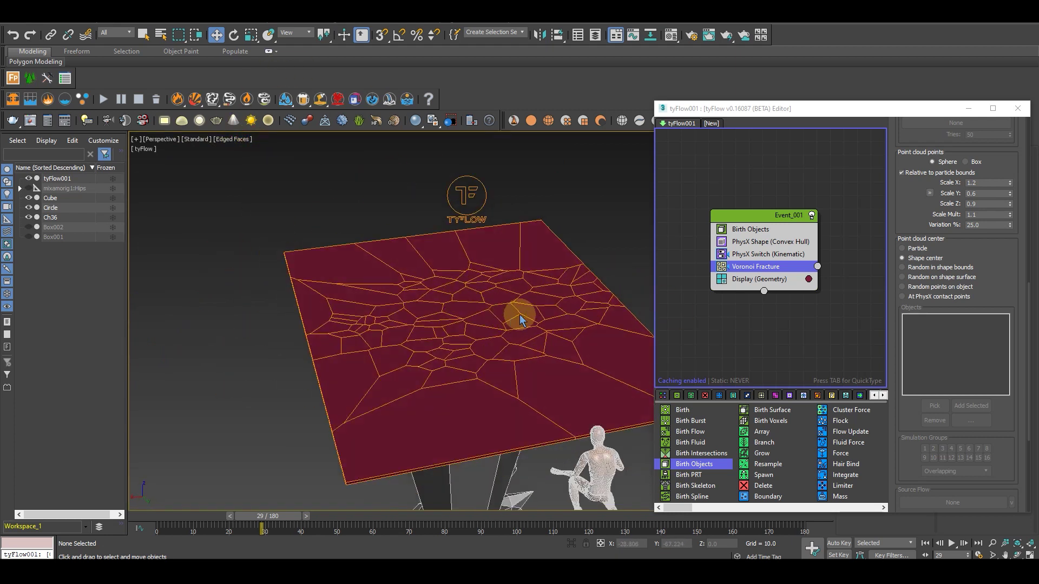
middle_click_drag(788, 310, 772, 302)
left_click(753, 209)
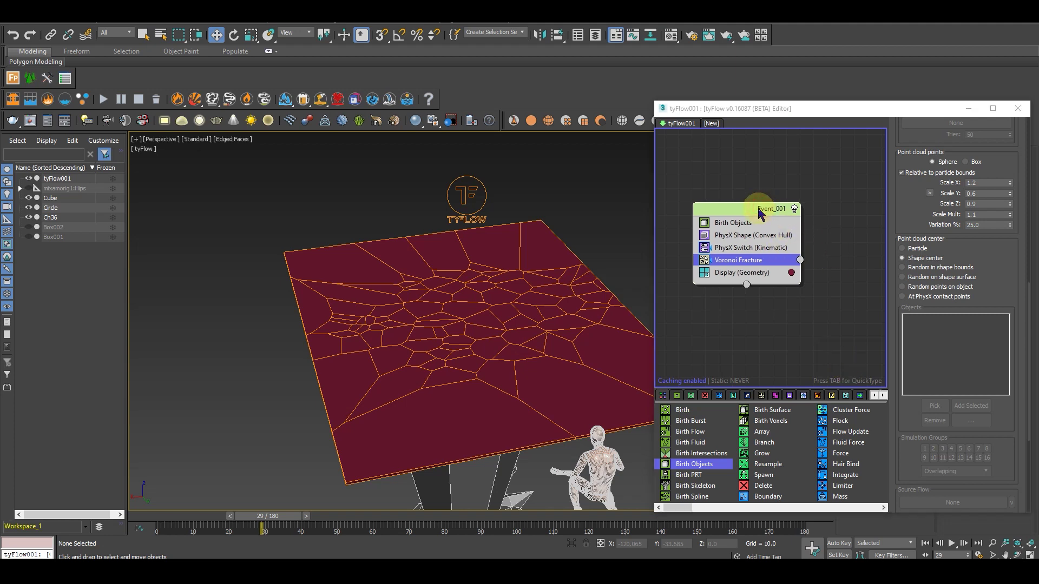
key("Tab")
type("su")
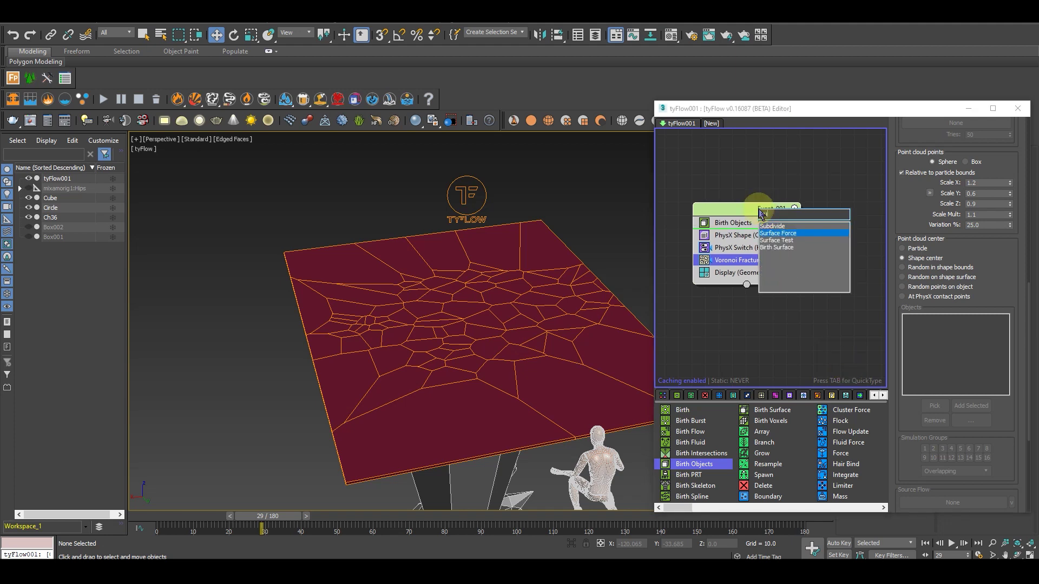
key("Return")
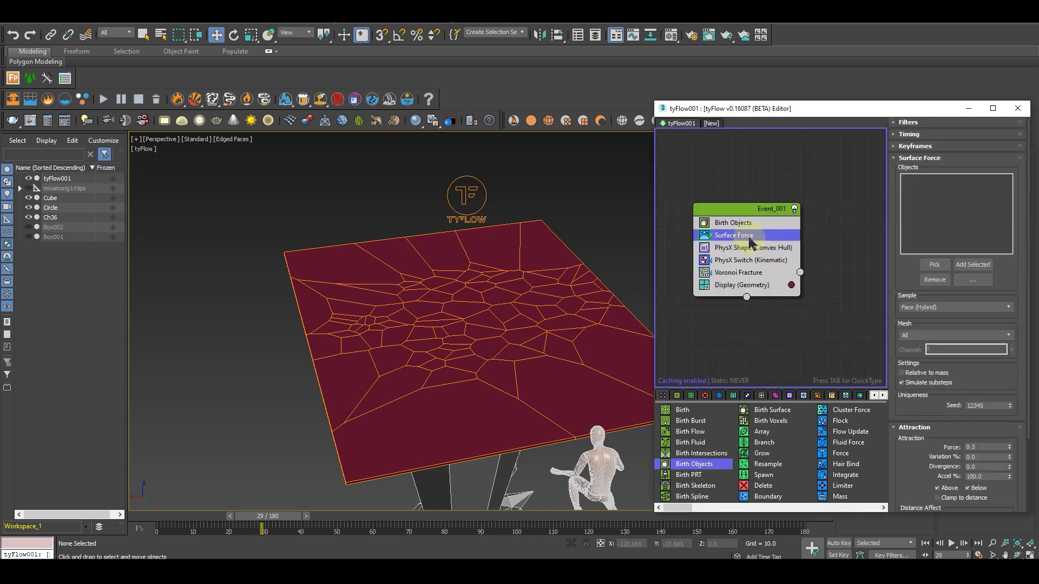
key("Delete")
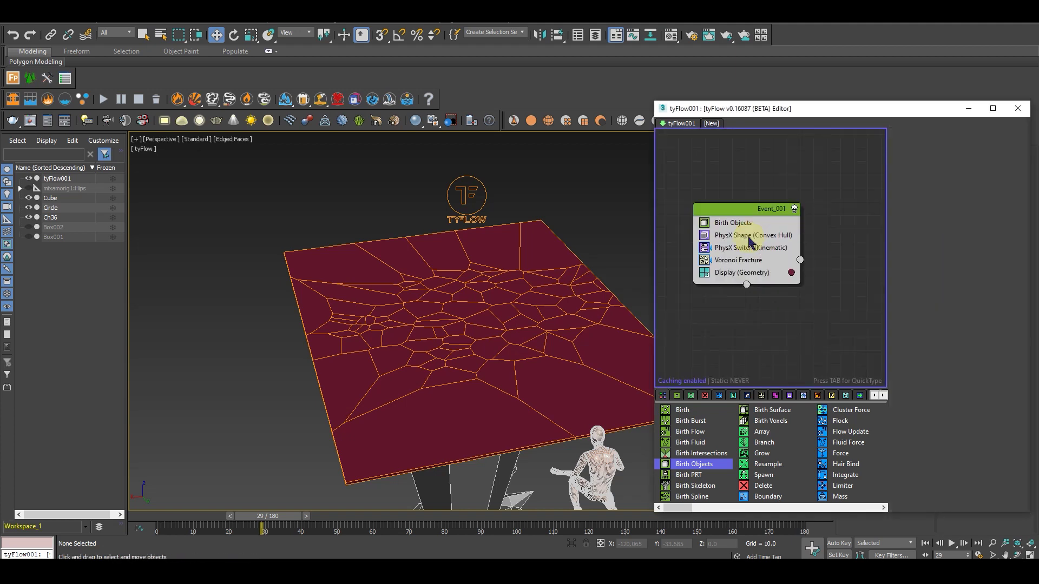
Add a Surface Test operator directly below Birth Objects in Event_001
left_click(758, 211)
key("Tab")
type("su")
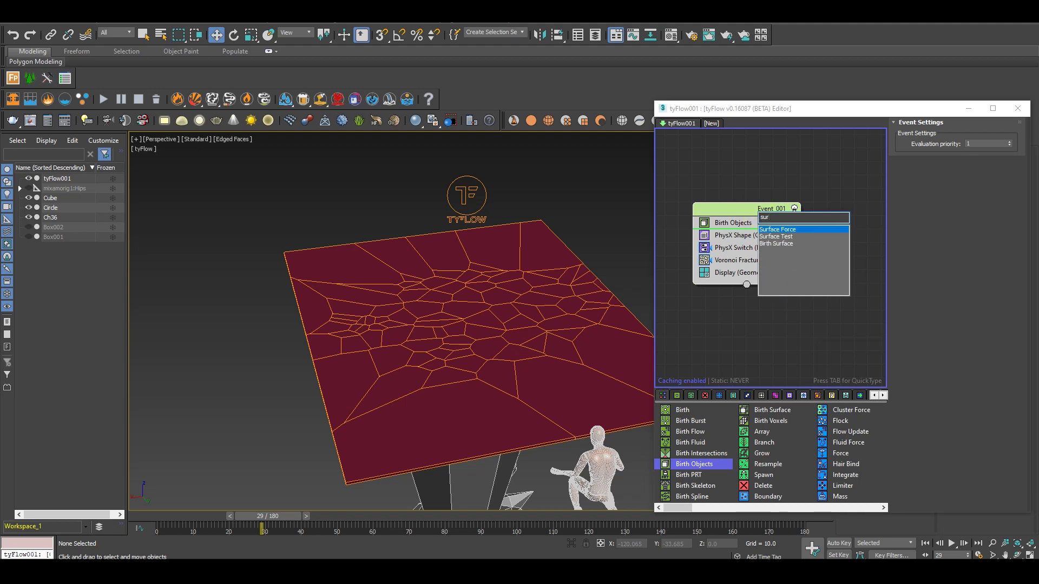
type("r")
key("Return")
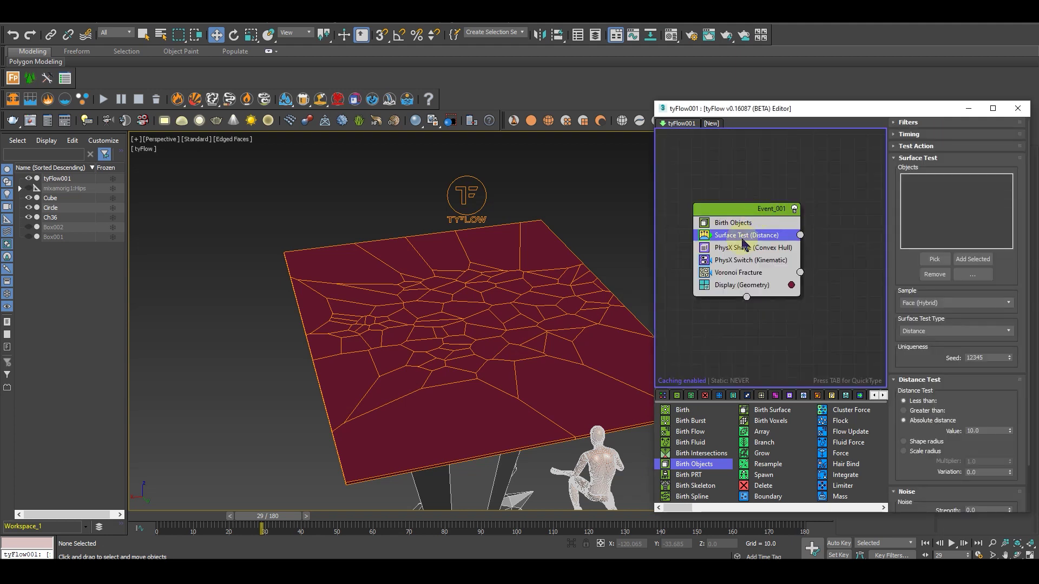
Move the Surface Test operator below Voronoi Fracture in Event_001 and add the Circle and Cube crystal objects to its test objects
left_click_drag(747, 236, 745, 278)
left_click(934, 259)
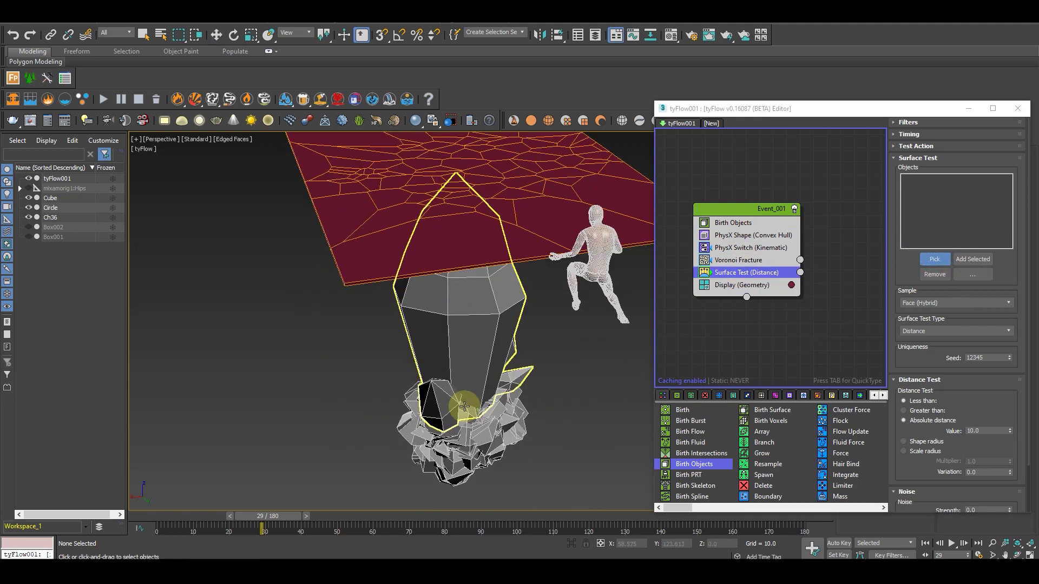
left_click(481, 381)
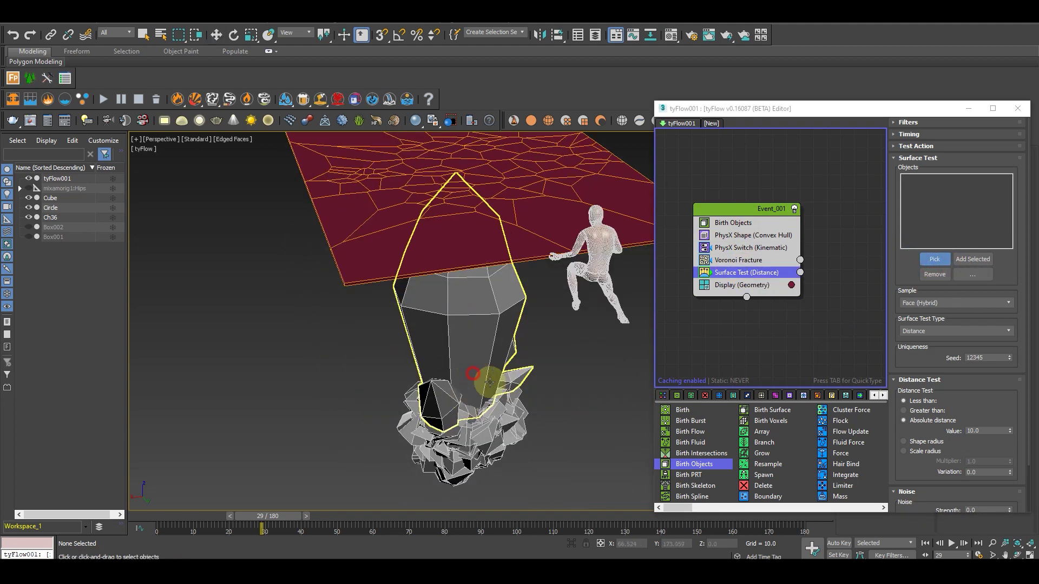
left_click(939, 258)
left_click(465, 456)
left_click(465, 456)
At frame 46, create a new event from a Display operator and connect the Surface Test output of Event_001 to it
left_click_drag(268, 517, 346, 515)
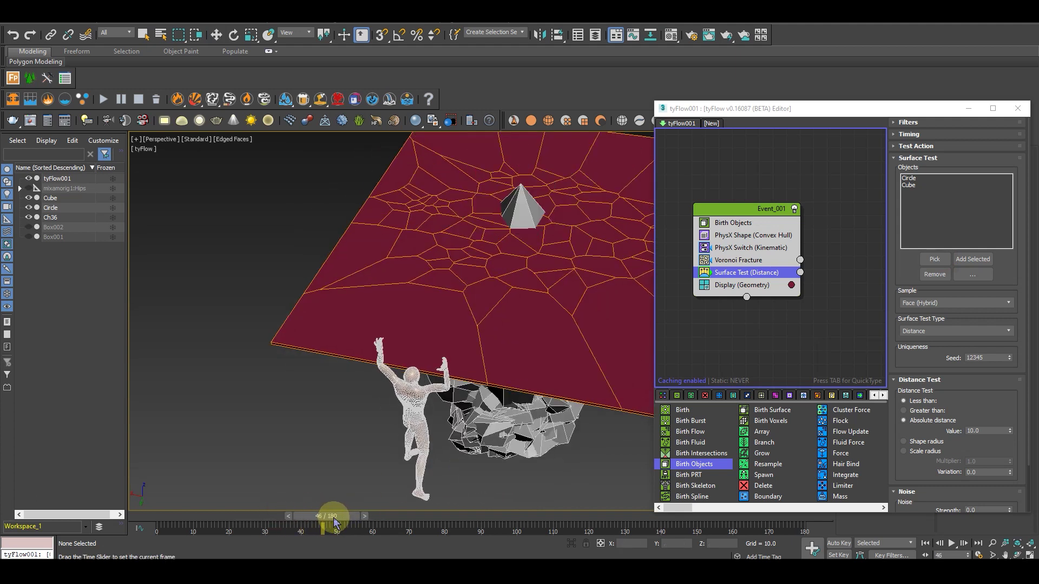
left_click(657, 307)
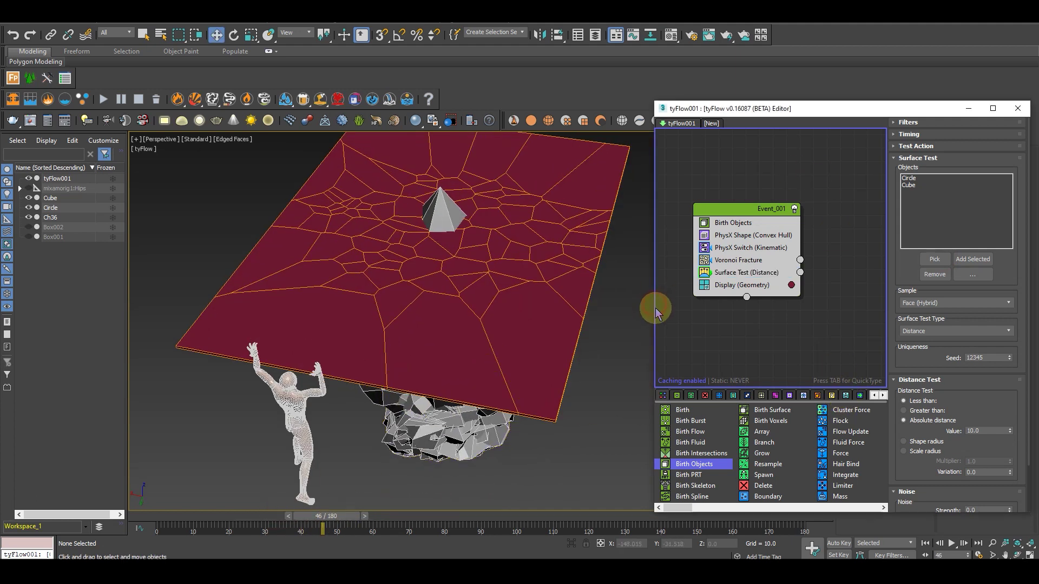
left_click_drag(654, 312, 606, 312)
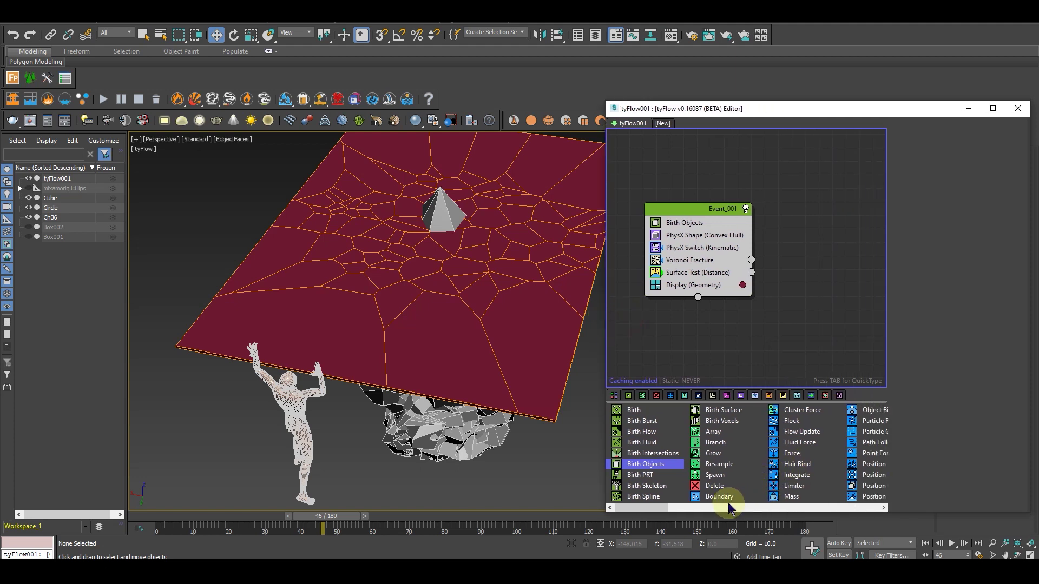
left_click_drag(664, 514, 864, 512)
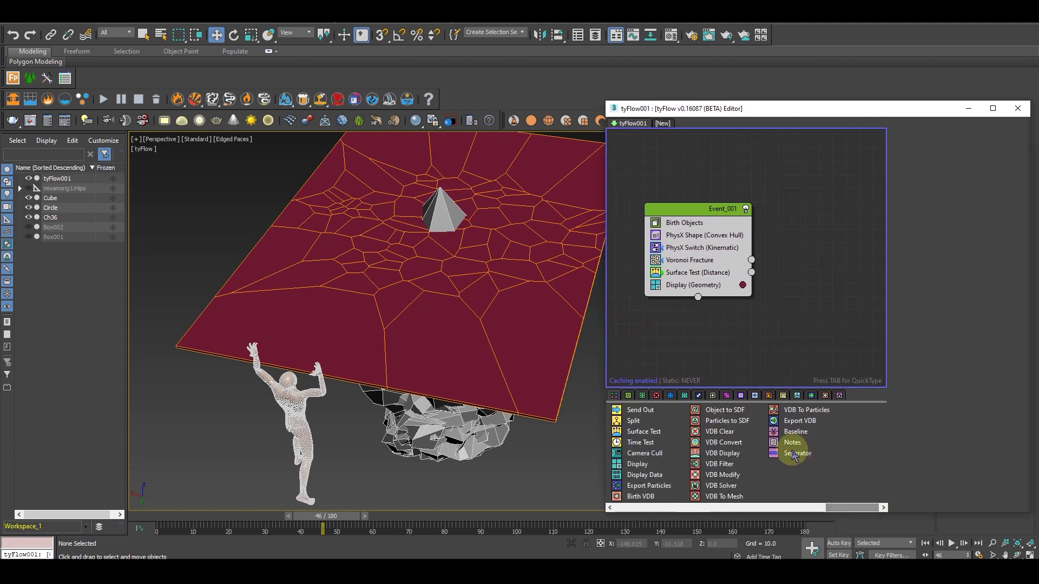
left_click_drag(620, 468, 802, 313)
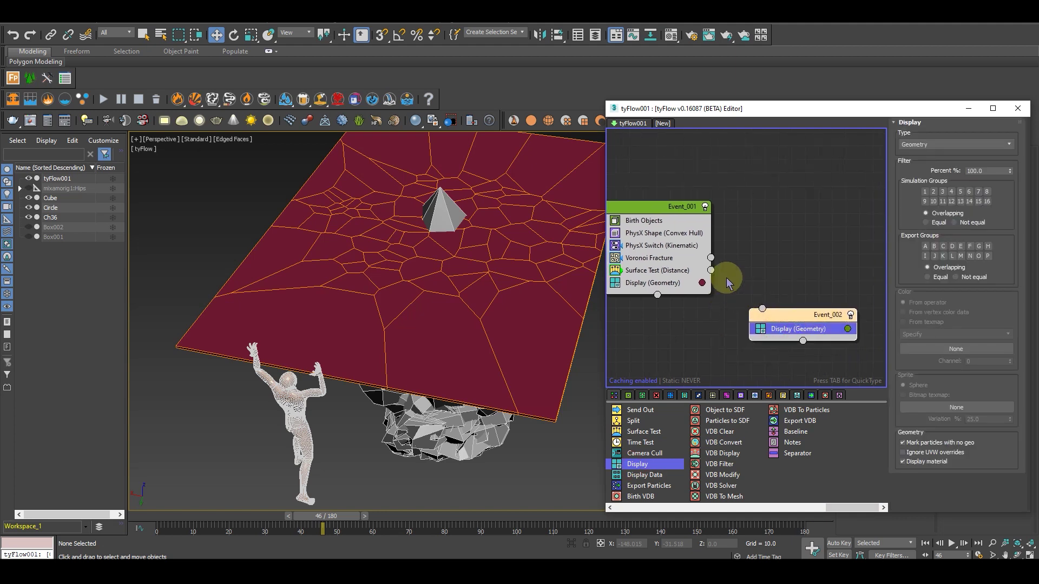
left_click_drag(745, 273, 762, 308)
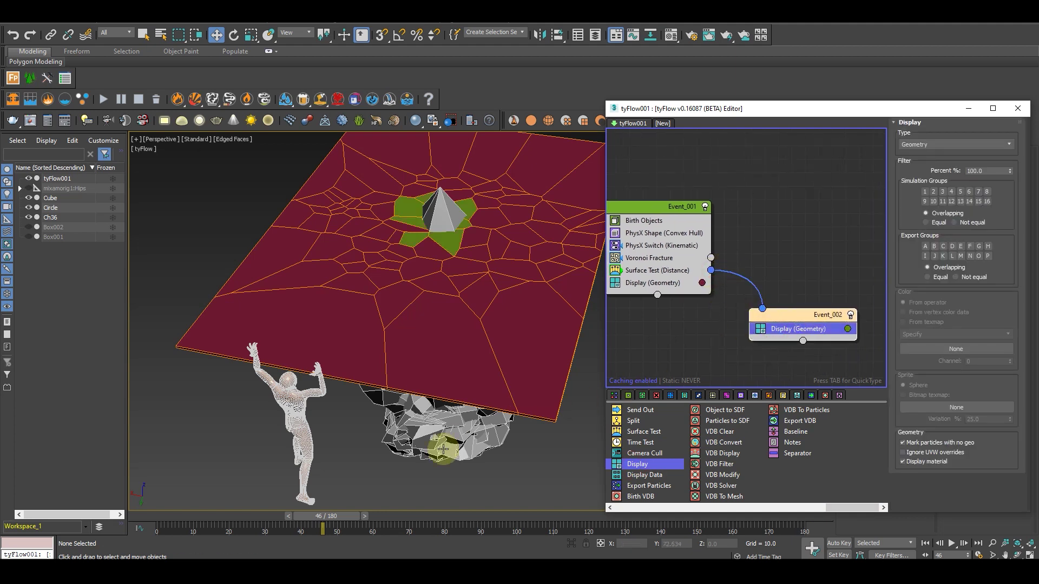
Set the Surface Test's absolute distance value to 15 and check the triggered ground pieces at frame 30
middle_click_drag(436, 325, 440, 435, "alt")
mouse_move(331, 516)
left_mouse_down()
mouse_move(318, 517)
mouse_move(340, 517)
mouse_move(308, 519)
mouse_move(349, 515)
mouse_move(336, 517)
left_mouse_up()
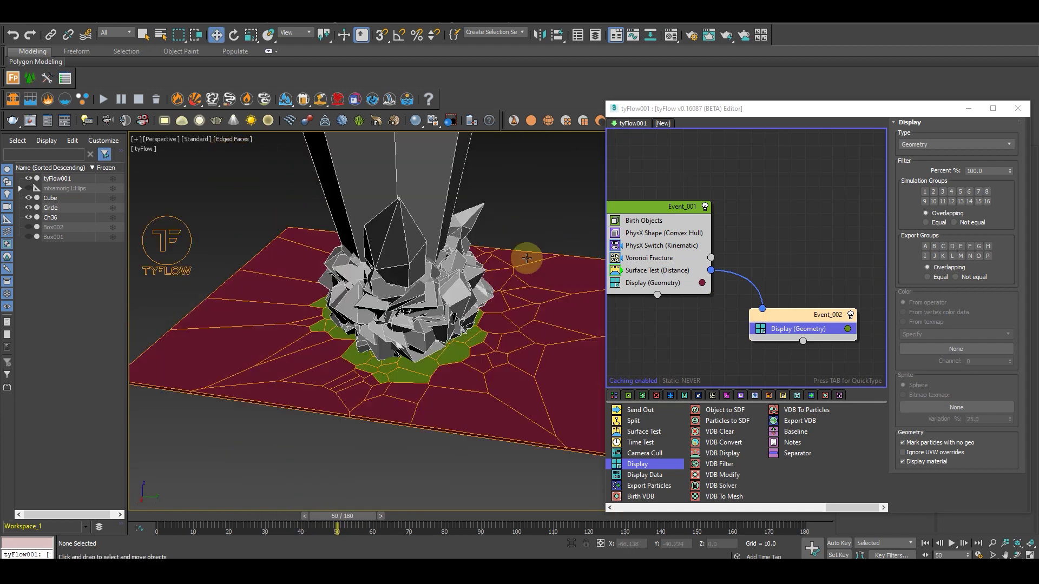
middle_click_drag(527, 258, 368, 238, "alt")
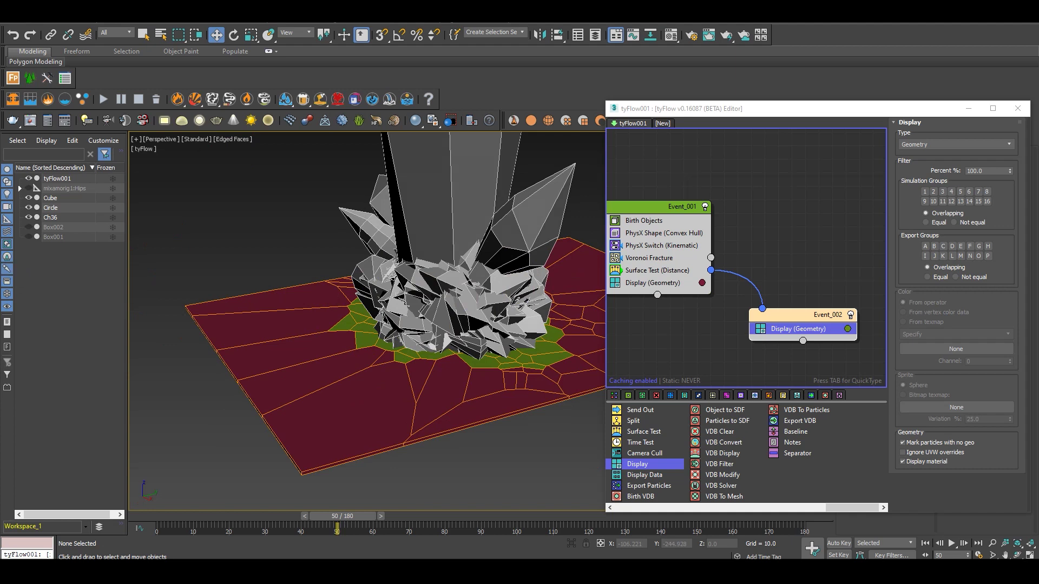
left_click(656, 270)
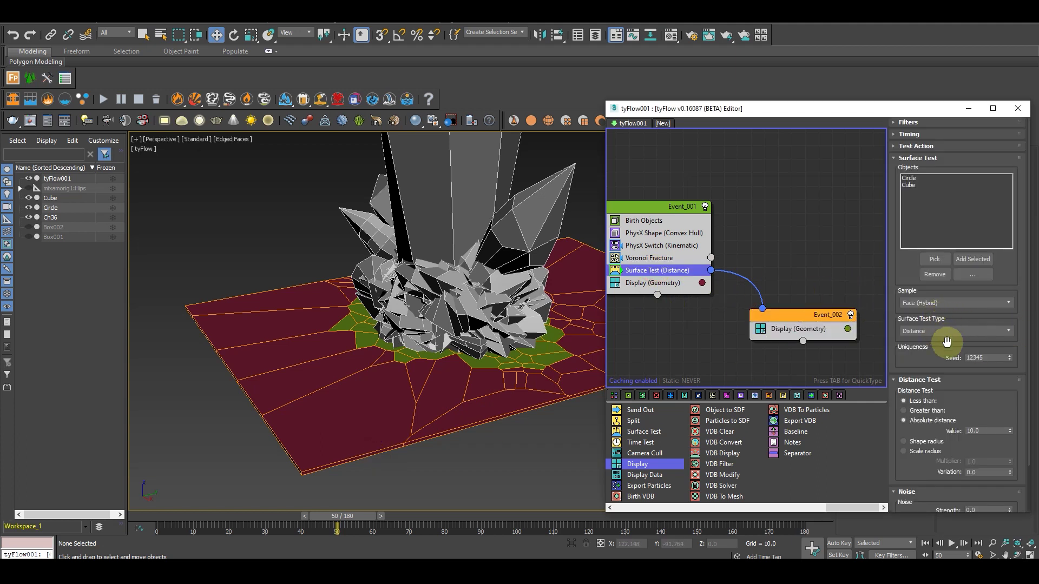
scroll(926, 359, "down", 2)
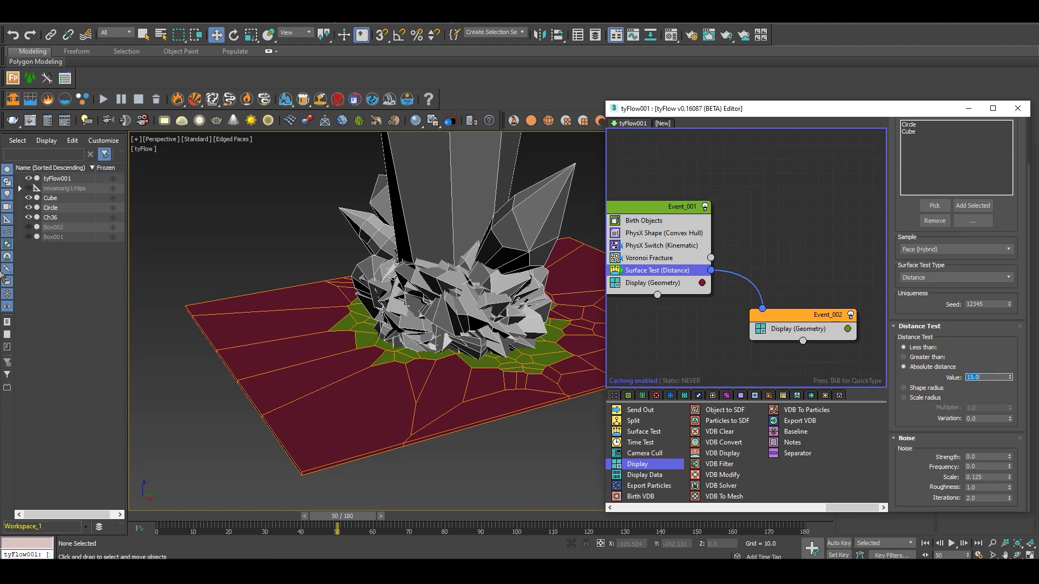
key("Return")
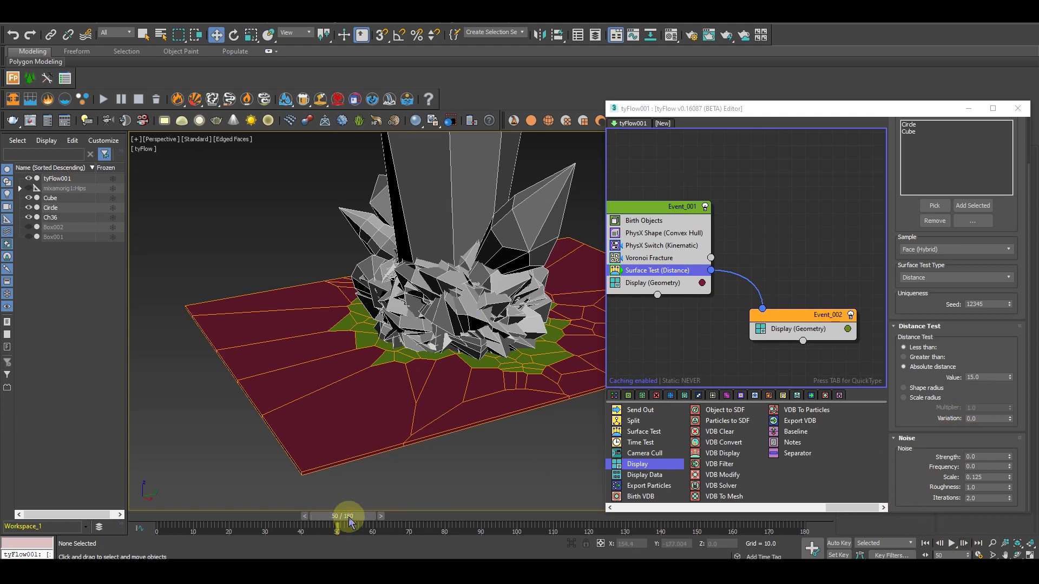
left_click_drag(348, 515, 297, 506)
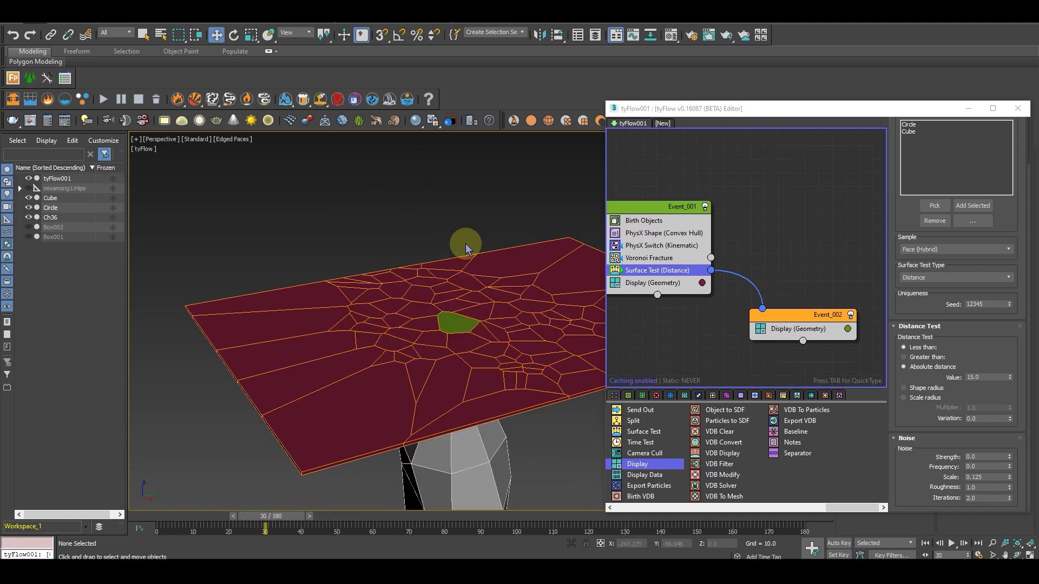
Add a PhysX Shape operator to Event_002 above Display and examine the triggered ground piece at frame 36
middle_click_drag(815, 234, 800, 260)
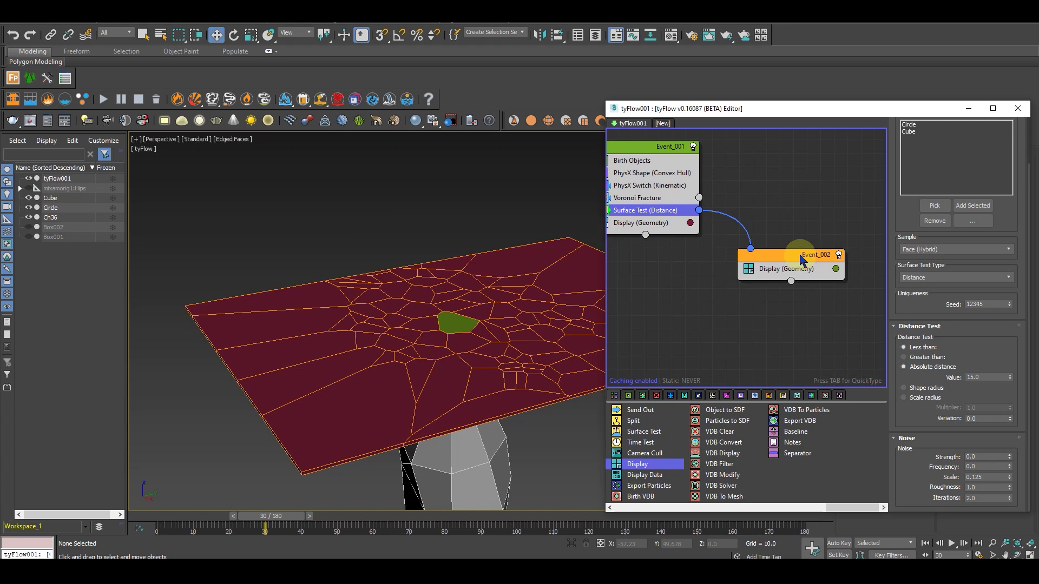
left_click(801, 259)
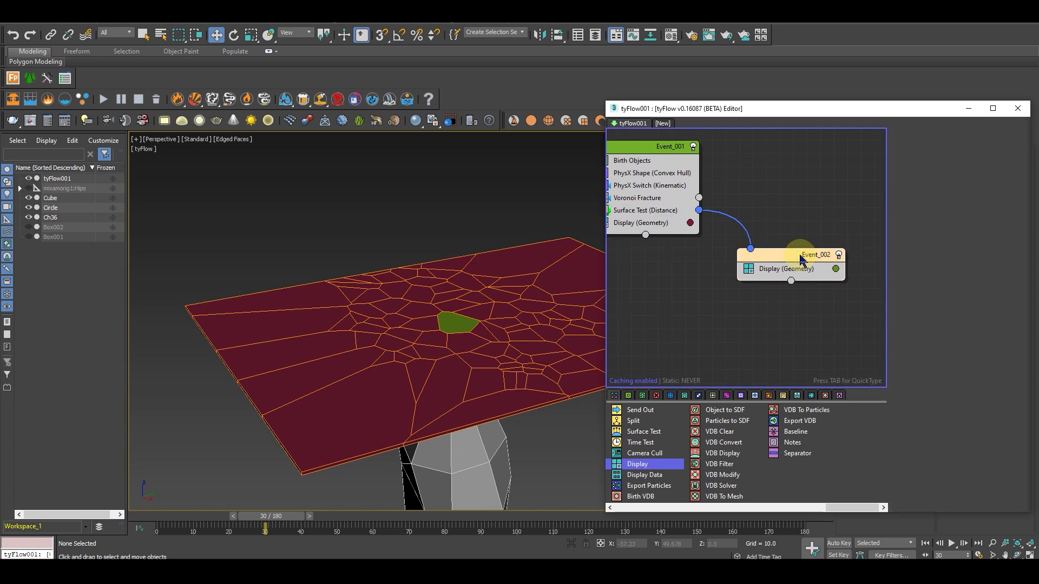
key("Tab")
type("phy")
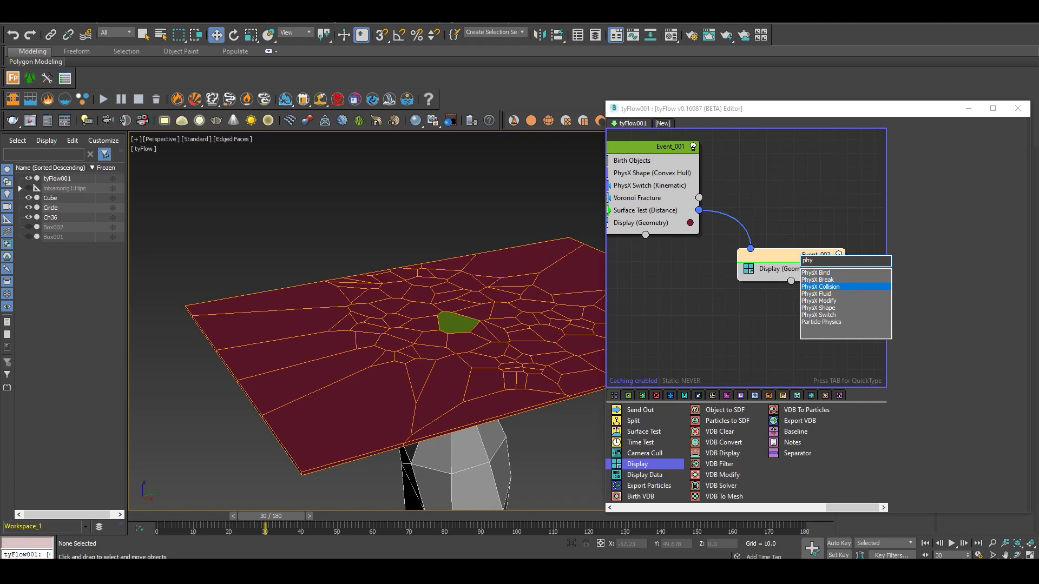
key("Return")
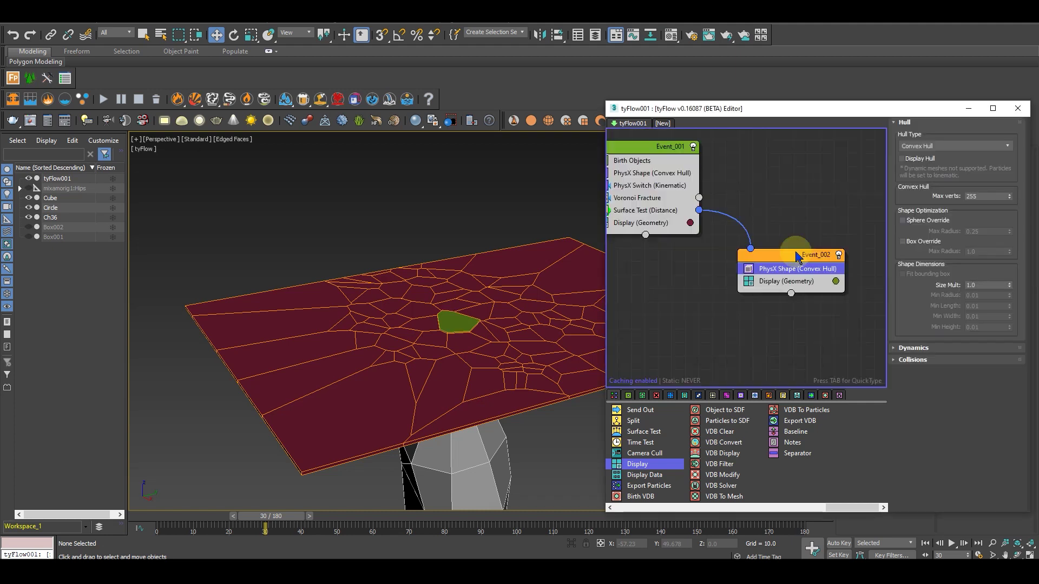
left_click_drag(290, 517, 310, 501)
scroll(469, 332, "up", 3)
middle_click_drag(469, 331, 389, 347, "alt")
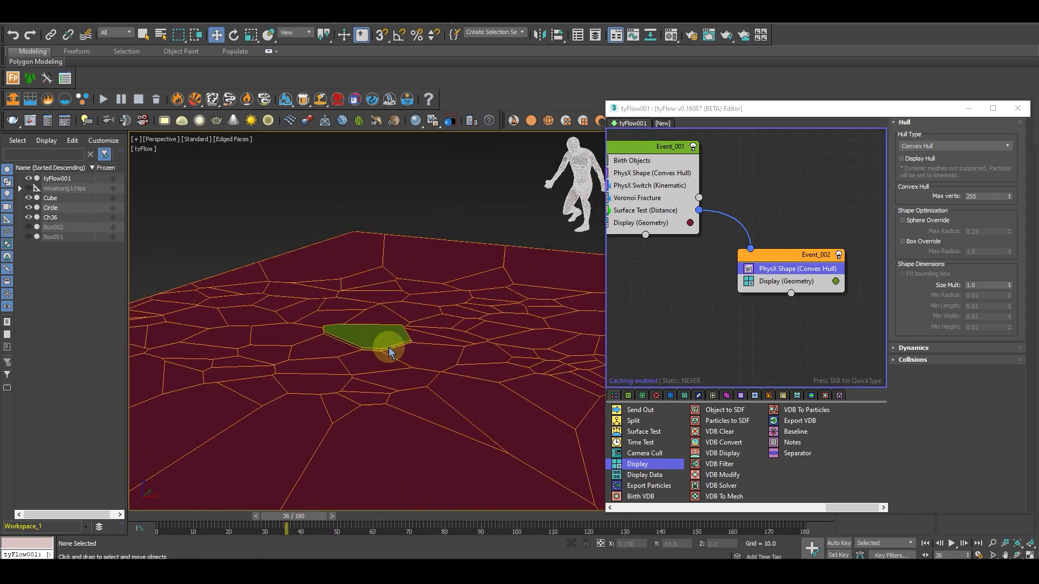
scroll(399, 355, "down", 3)
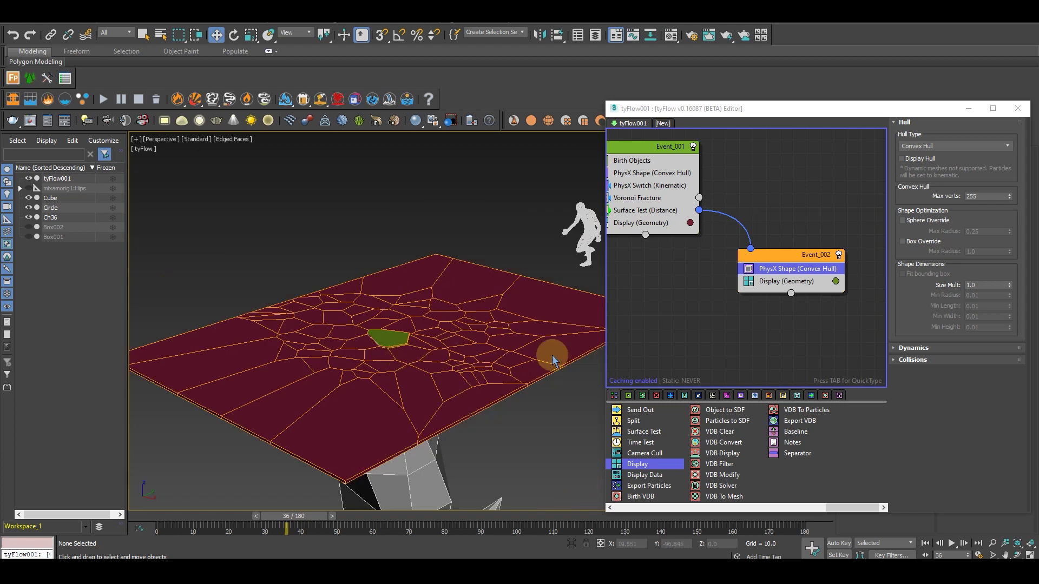
Add a PhysX Collision operator at the start of Event_002, above PhysX Shape
left_click(785, 257)
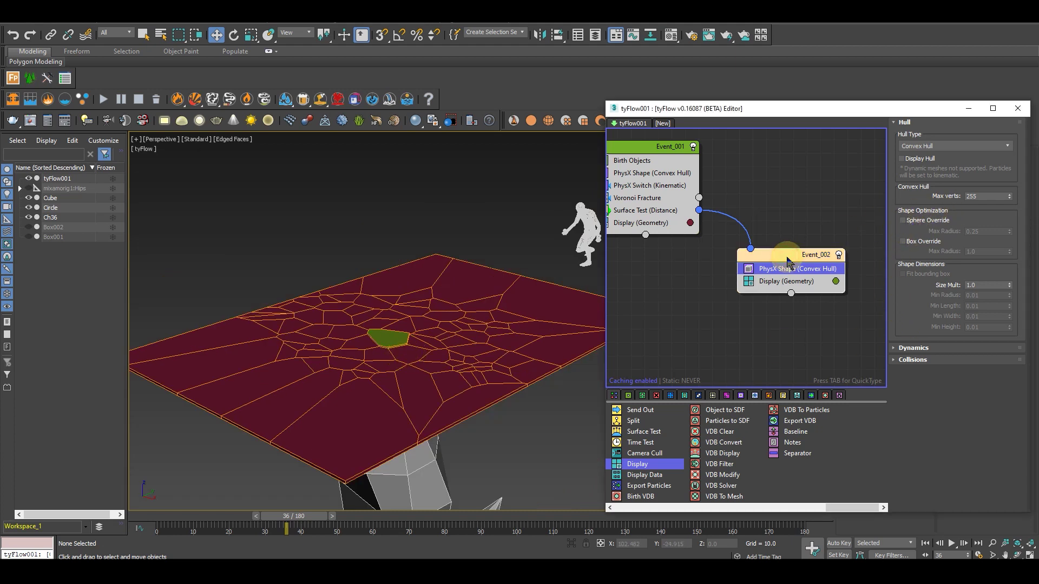
key("Tab")
type("ph")
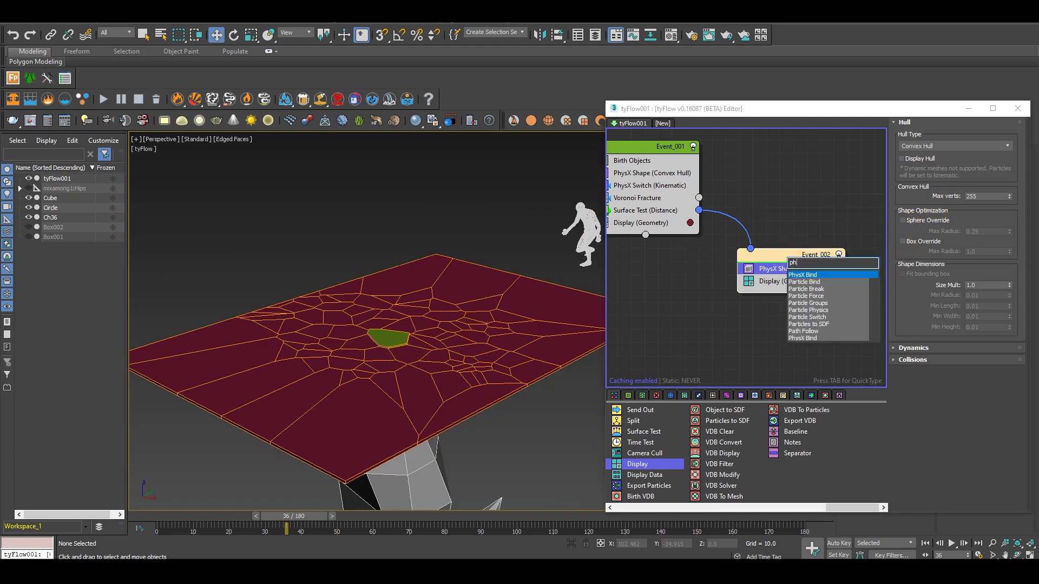
type("y")
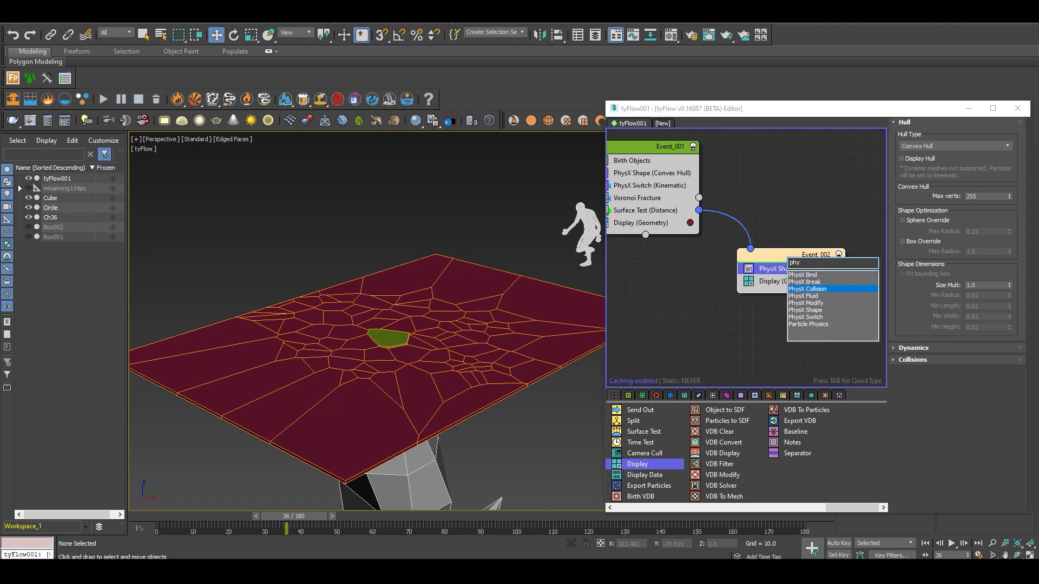
key("Return")
Assign the Circle and Cube crystal objects as colliders of PhysX Collision and preview the collision further along the timeline
left_click(934, 249)
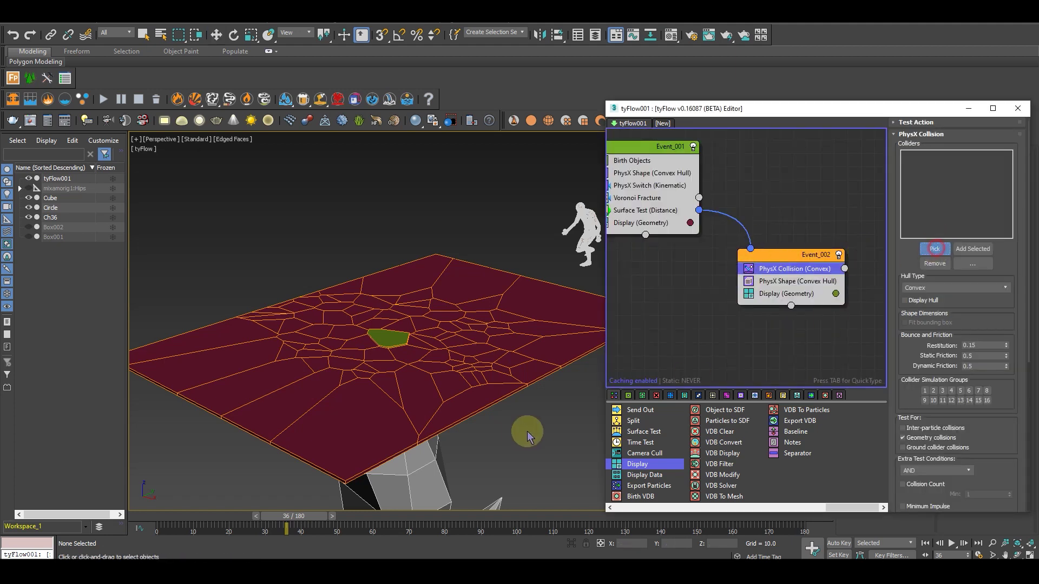
middle_click_drag(515, 430, 513, 362)
left_click(457, 438)
middle_click_drag(459, 438, 421, 472)
left_click(935, 250)
left_click(437, 311)
left_click_drag(302, 528, 338, 522)
middle_click_drag(372, 315, 346, 504, "alt")
Select the Circle and Cube crystals and auto-key them slightly lower along Z at frame 42
left_click_drag(331, 515, 279, 516)
middle_click_drag(442, 434, 476, 371, "alt")
left_click(484, 429)
left_click(487, 436, "ctrl")
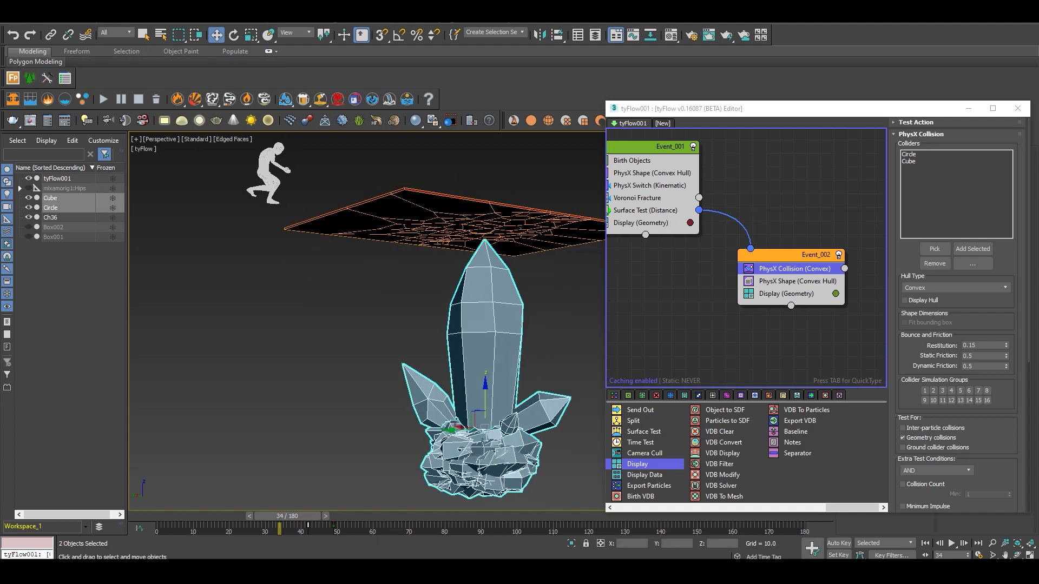
left_click_drag(305, 519, 326, 522)
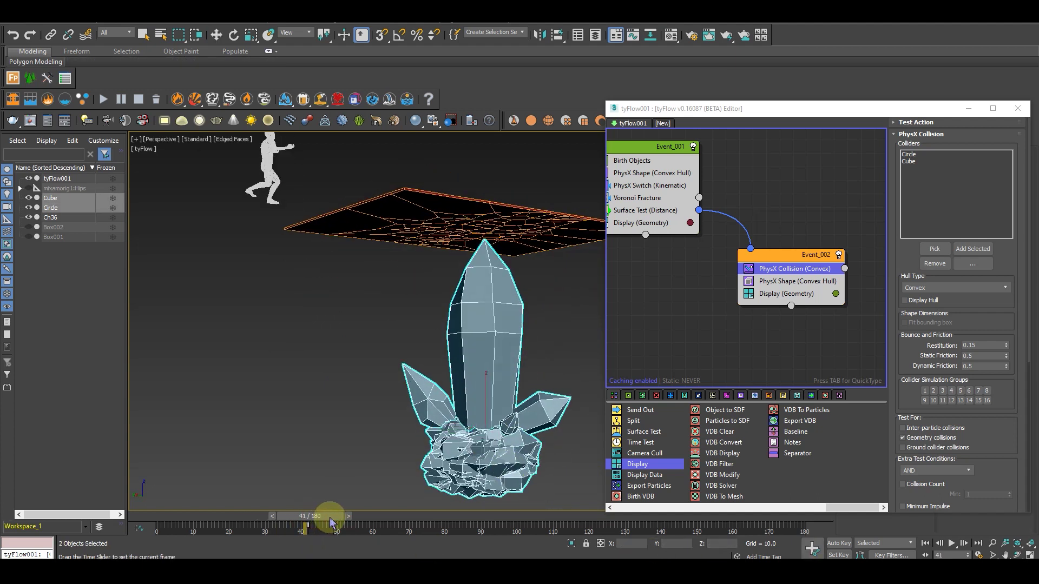
key("w")
left_click(837, 543)
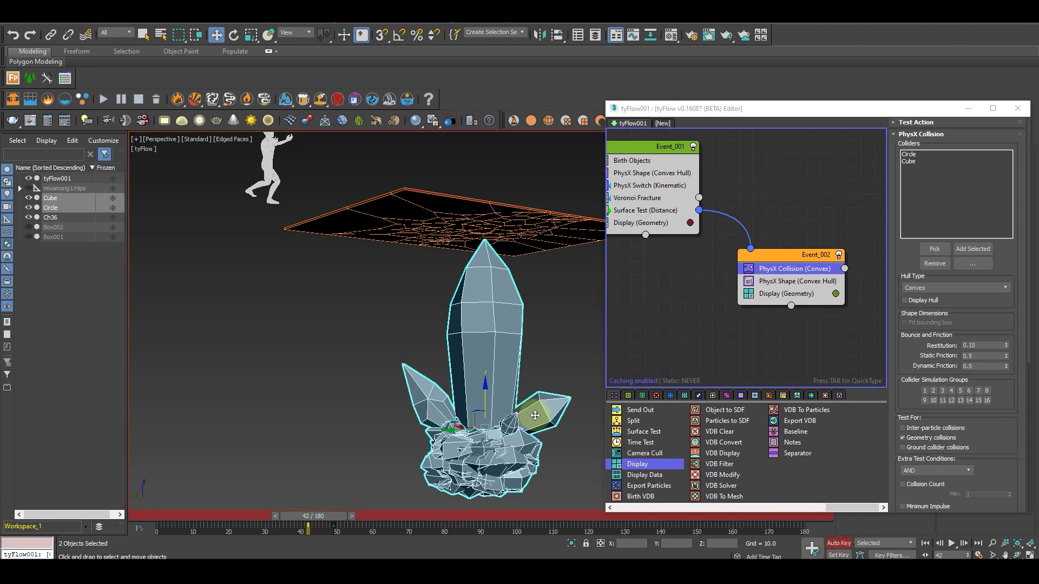
mouse_move(492, 417)
middle_mouse_down("alt")
mouse_move(505, 429)
mouse_move(487, 428)
mouse_move(489, 402)
middle_mouse_up("alt")
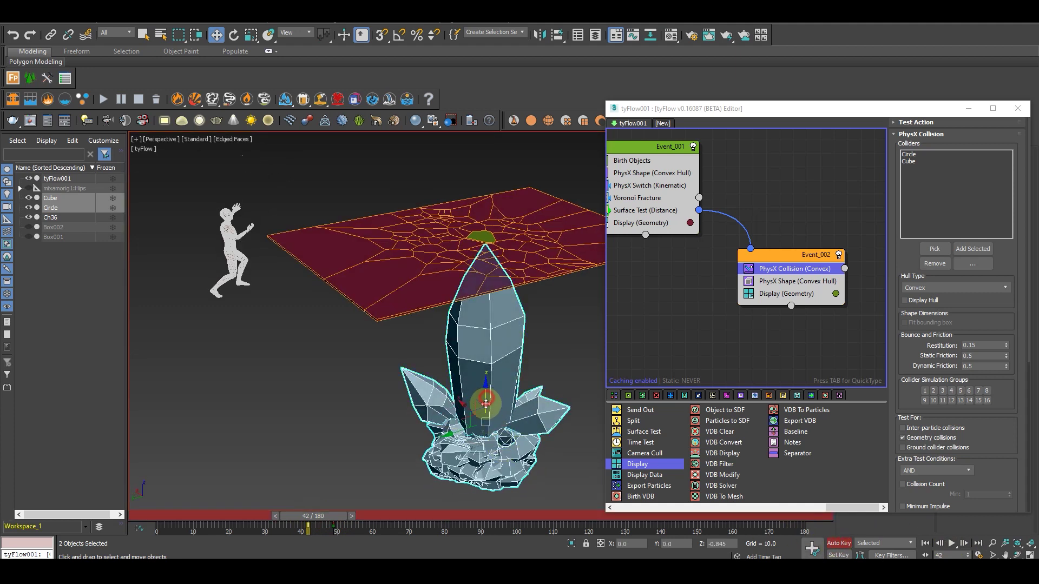
left_click_drag(486, 403, 489, 414)
left_click(838, 543)
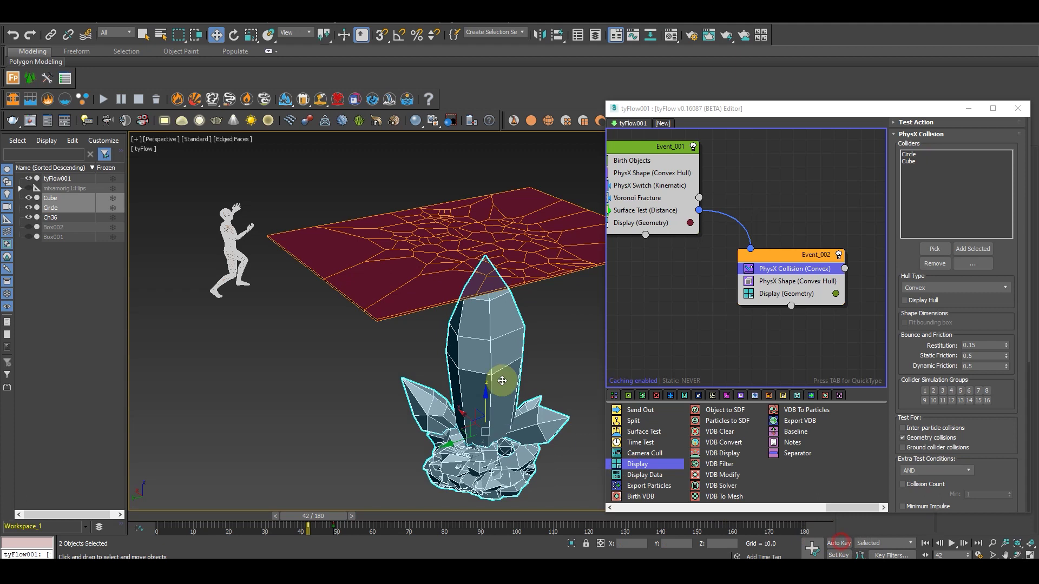
Advance the simulation to frame 50 and examine the ground fragments thrown up around the crystals
middle_click_drag(502, 380, 346, 544)
left_click_drag(327, 523, 352, 527)
middle_click_drag(343, 495, 510, 450, "alt")
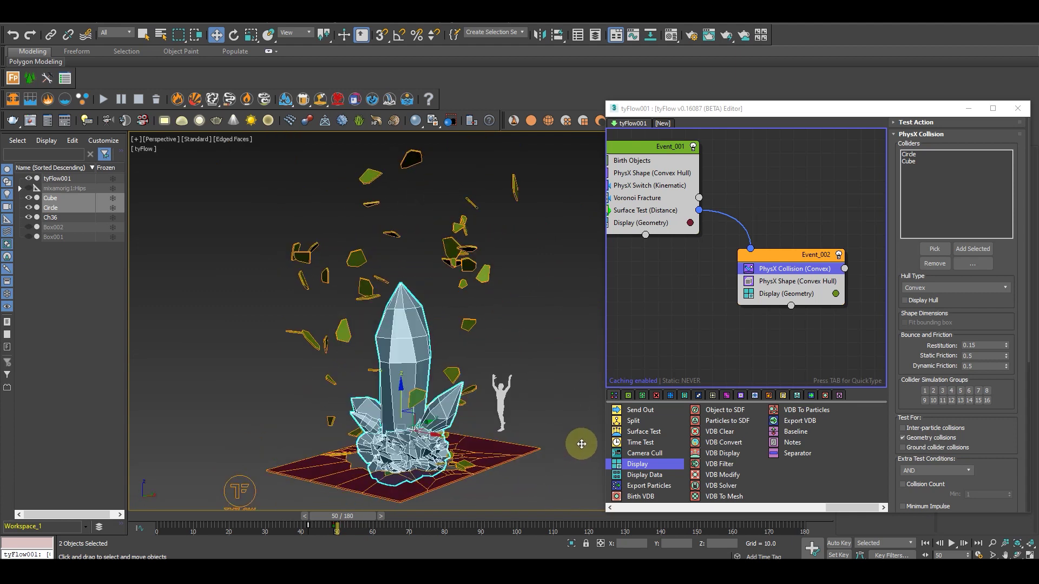
scroll(471, 420, "up", 4)
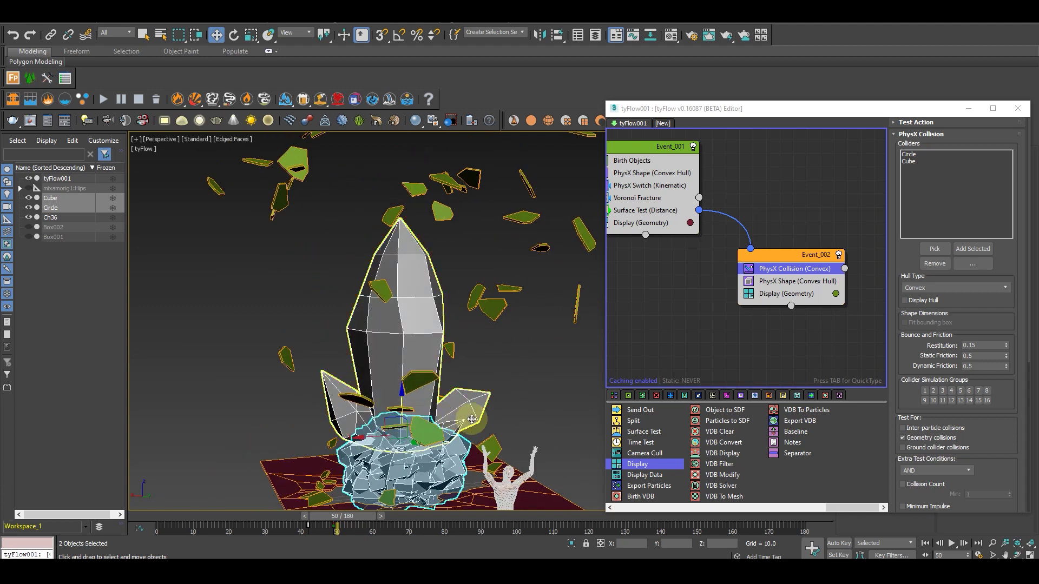
middle_click_drag(471, 420, 492, 323, "alt")
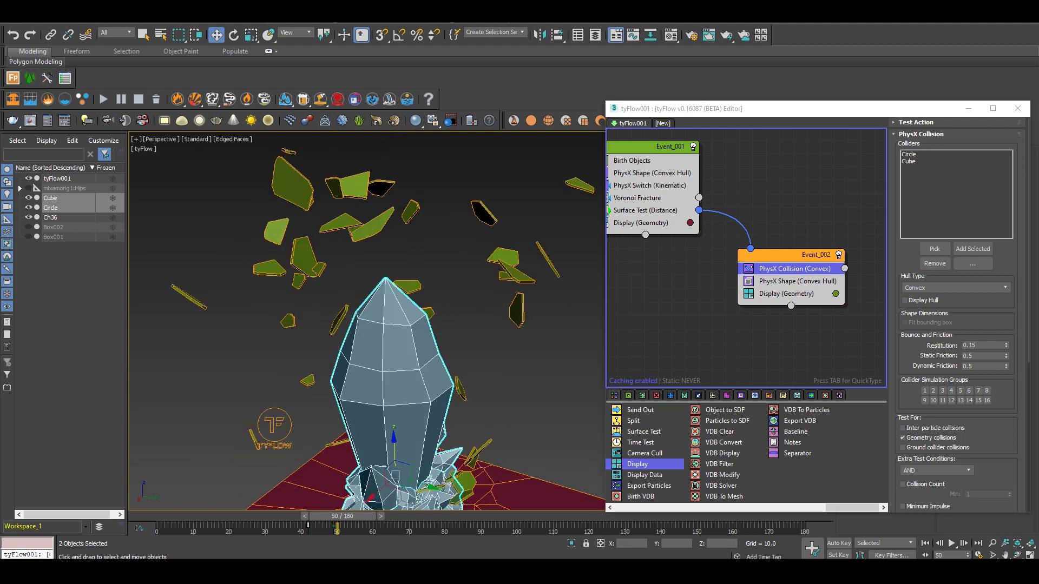
Add a Voronoi Fracture operator at the start of Event_002, above PhysX Collision
left_click(774, 255)
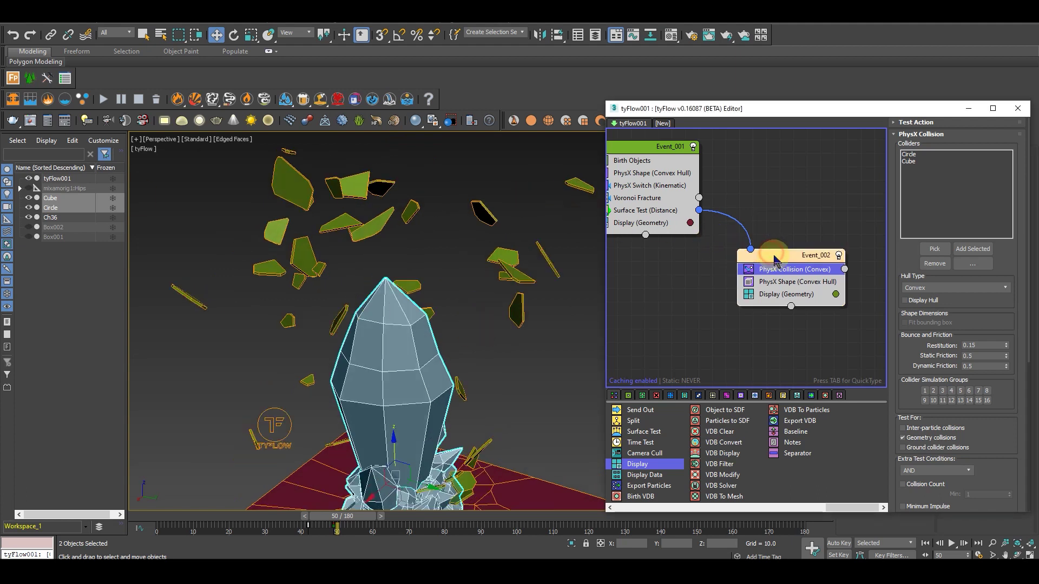
key("Tab")
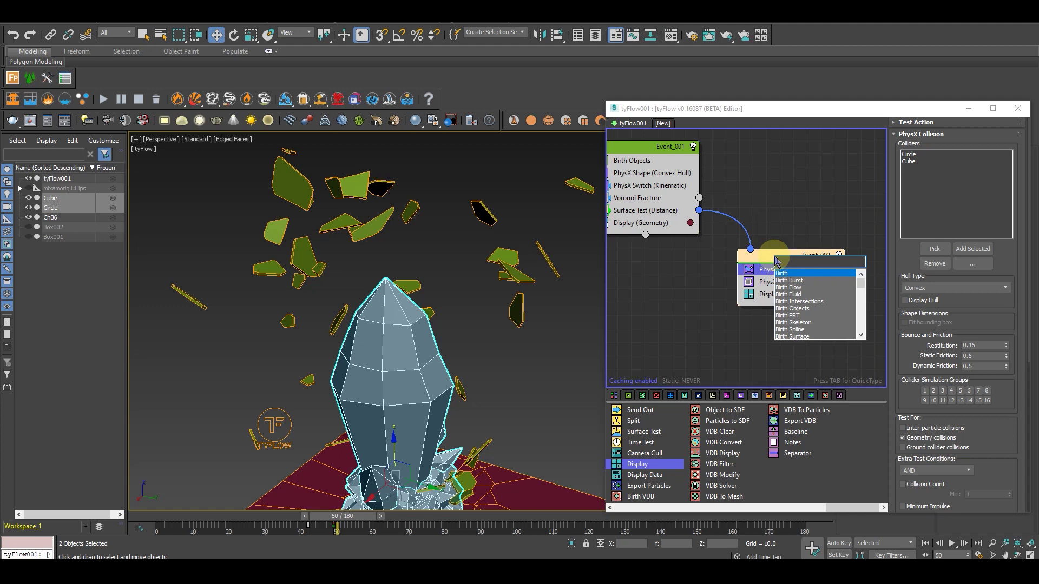
type("vo")
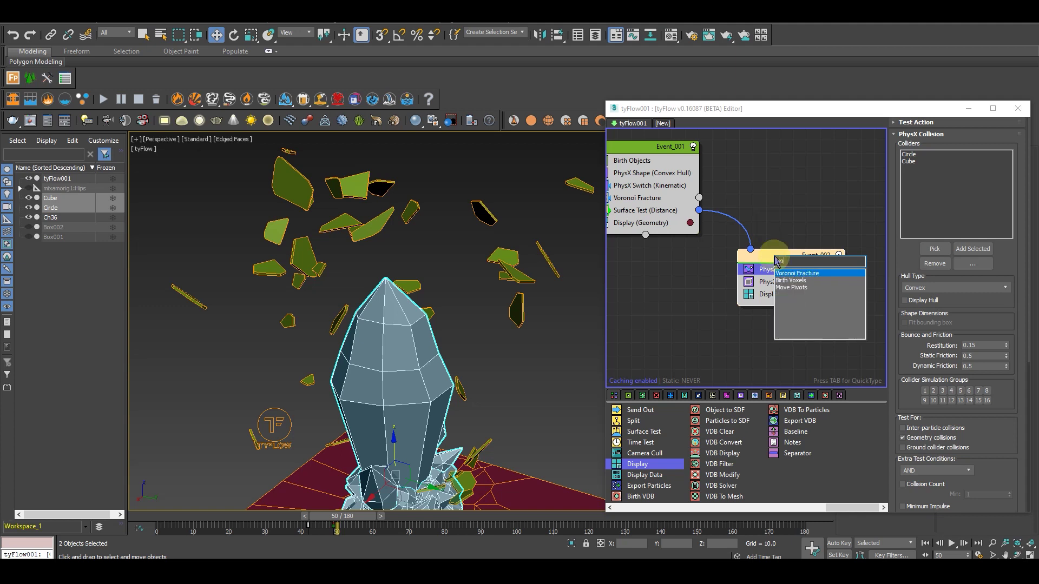
key("Return")
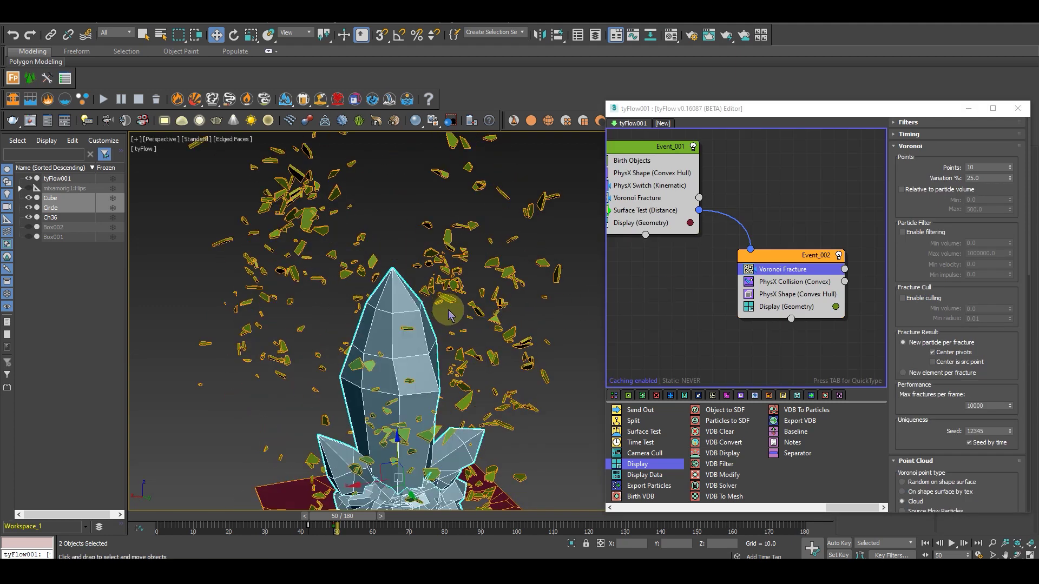
Advance the simulation to frame 78 and return to frame 53, examining the spread and height of the small fragments around the crystal
scroll(522, 306, "down", 3)
middle_click_drag(521, 306, 568, 287, "alt")
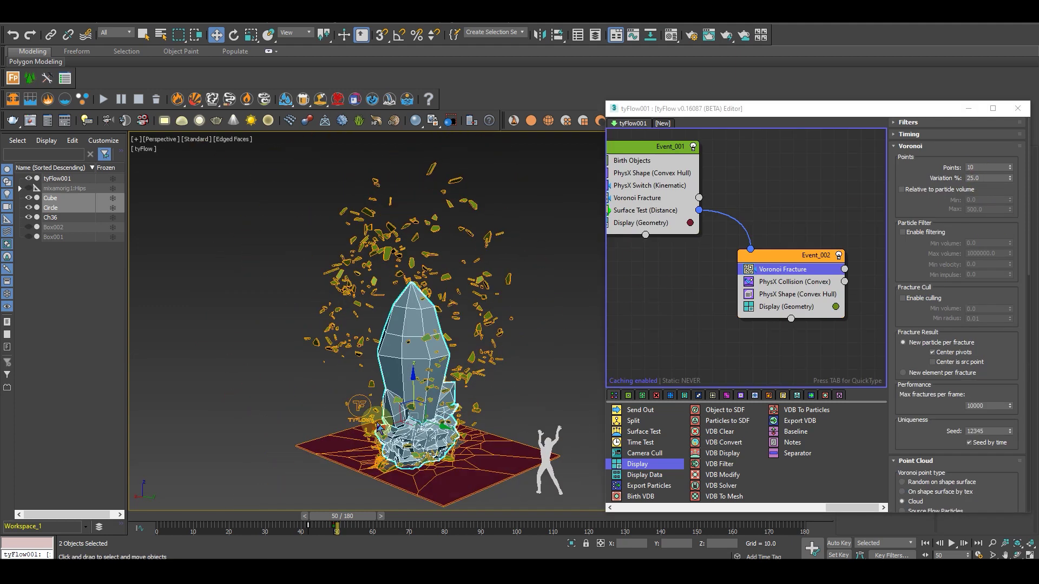
left_click_drag(340, 516, 457, 518)
key("w")
scroll(460, 374, "down", 8)
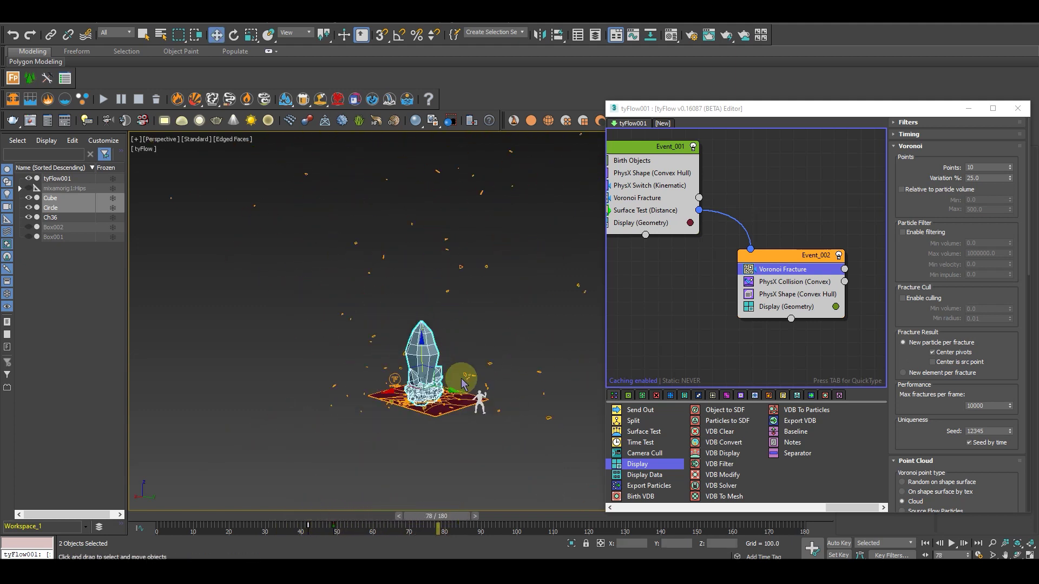
middle_click_drag(476, 420, 466, 463, "alt")
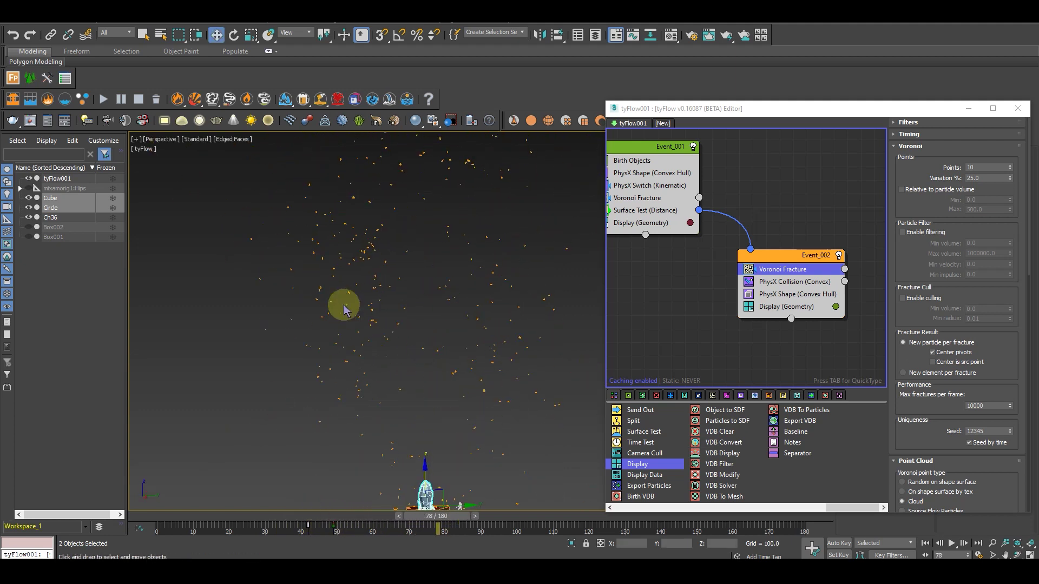
middle_click_drag(430, 331, 407, 334)
left_click_drag(443, 519, 349, 518)
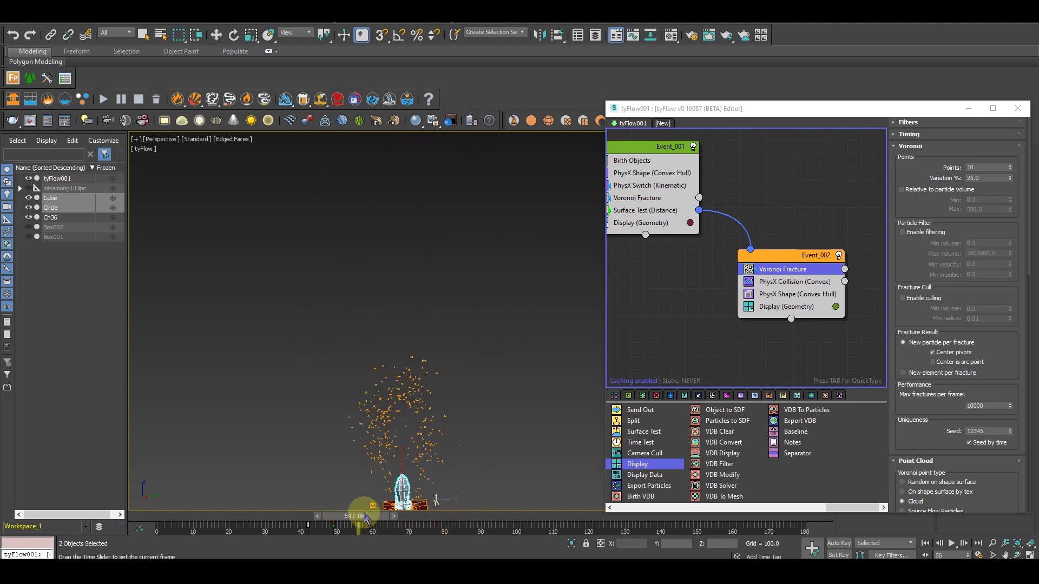
scroll(433, 471, "up", 10)
scroll(409, 430, "down", 3)
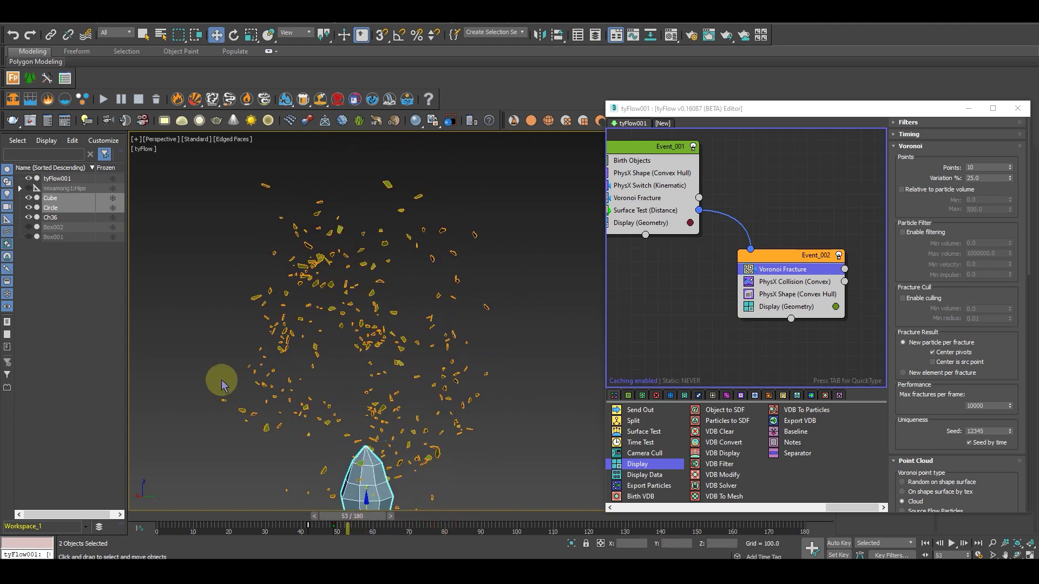
Add a Slow operator to Event_002 between PhysX Collision and PhysX Shape
left_click(797, 261)
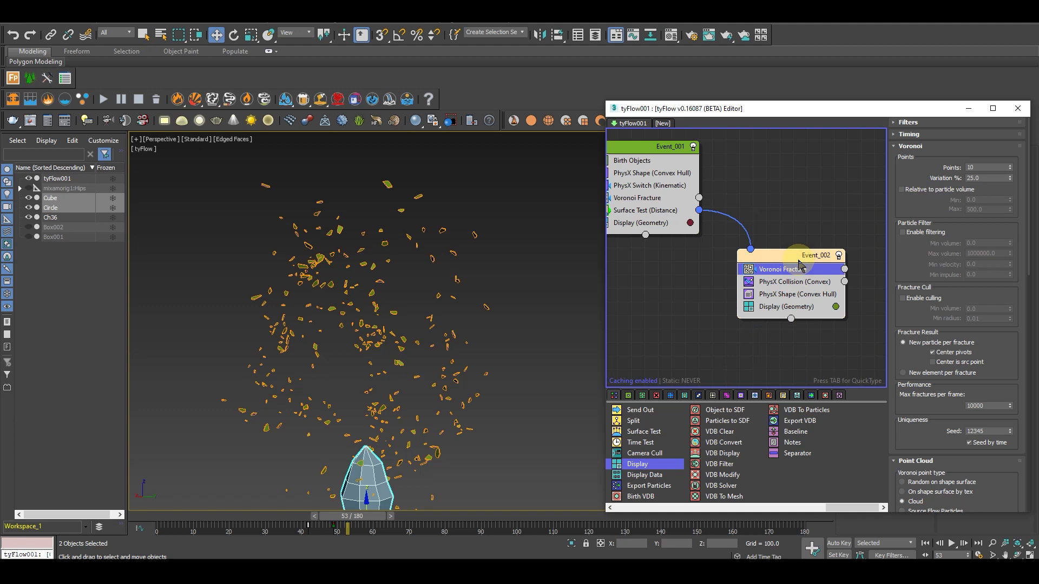
key("Tab")
type("s")
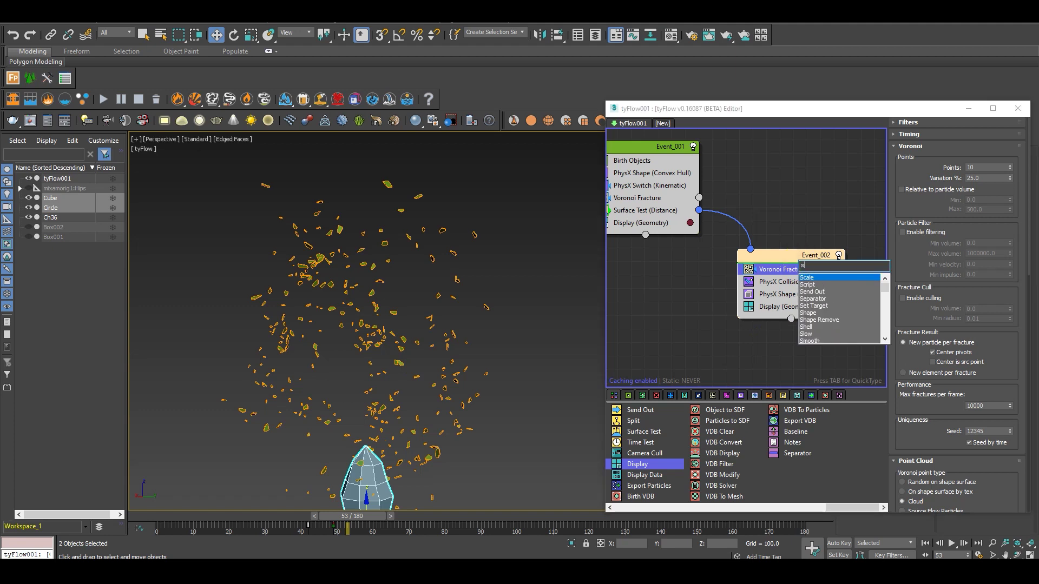
type("lo")
key("Return")
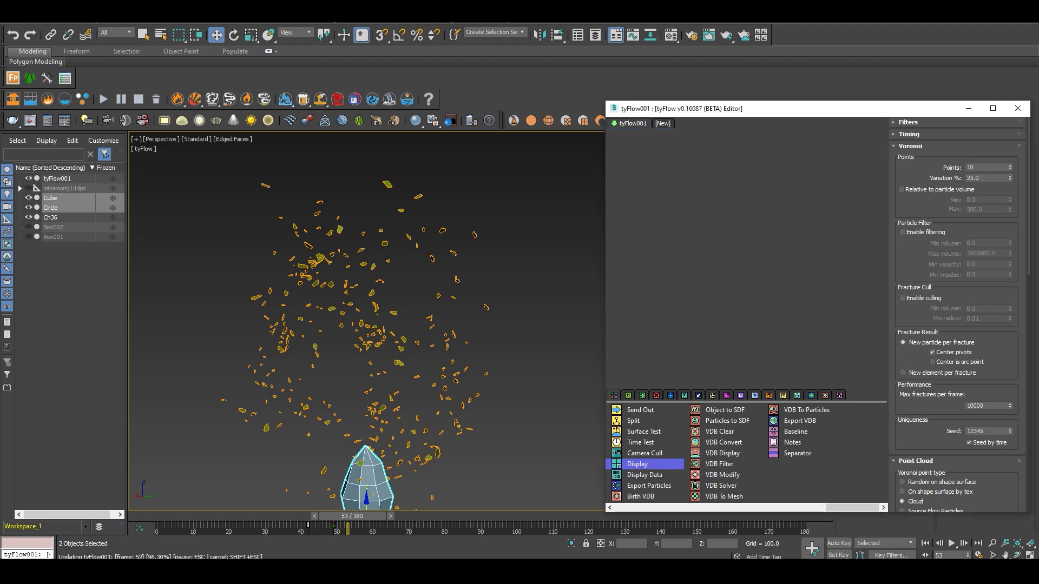
left_click_drag(786, 273, 791, 303)
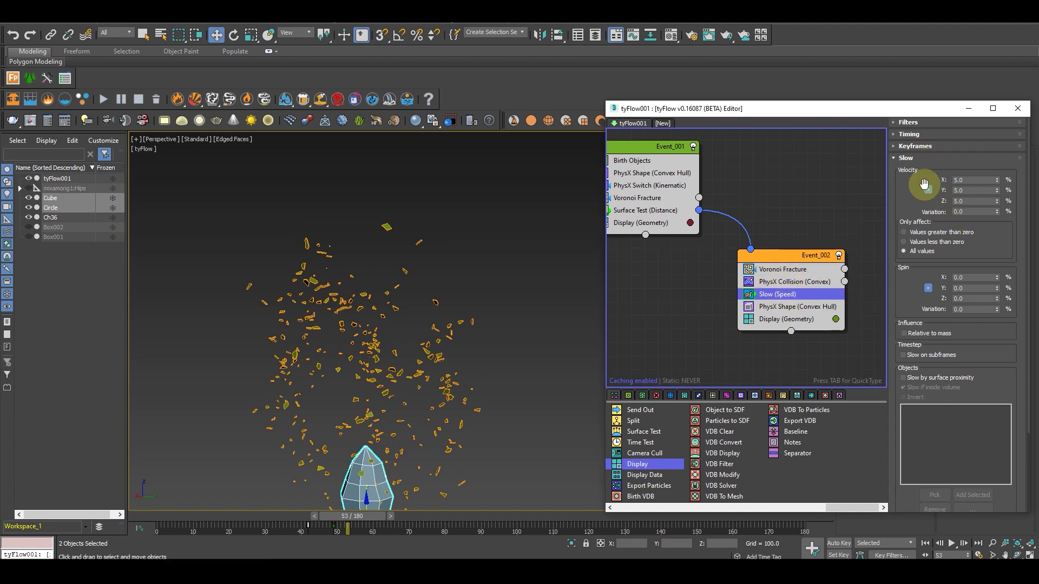
Set the Slow operator's X, Y and Z velocity reduction to 20%
mouse_move(911, 210)
left_mouse_down()
mouse_move(916, 158)
mouse_move(914, 225)
left_mouse_up()
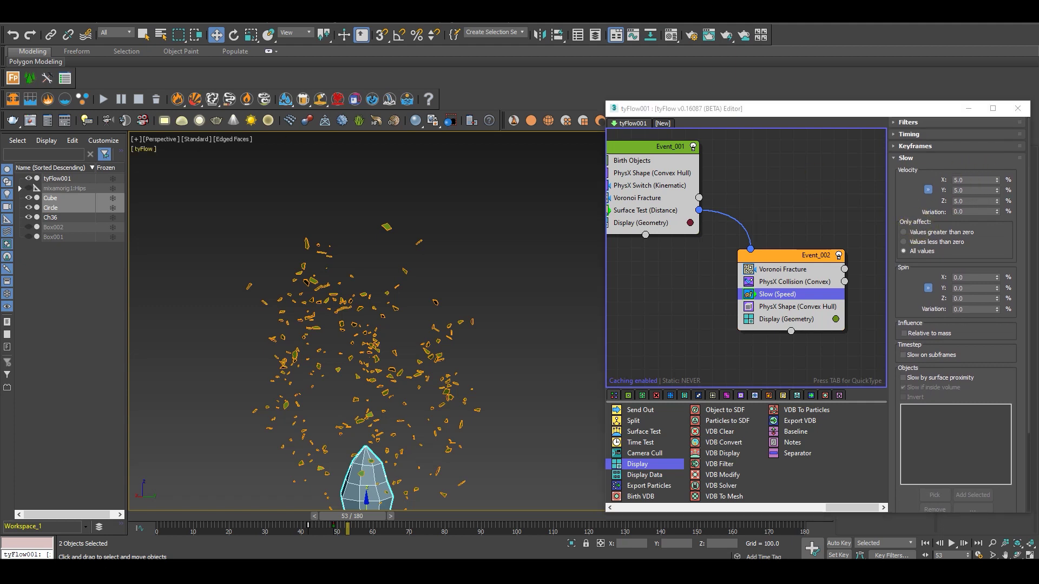
left_click(960, 180)
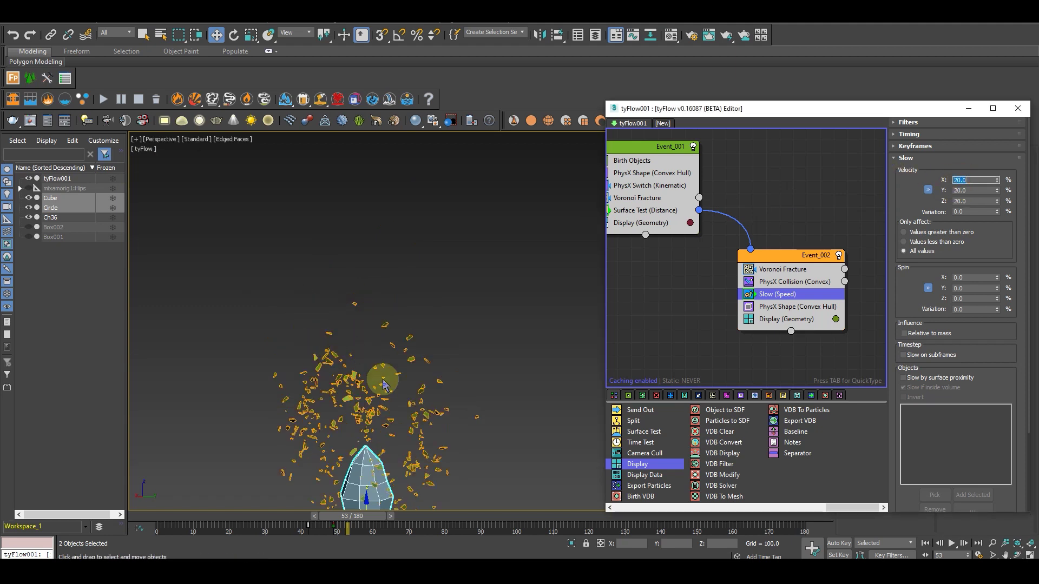
left_click(840, 291)
Add a Force operator to Event_002 directly below Slow, above PhysX Shape
left_click(784, 259)
key("Tab")
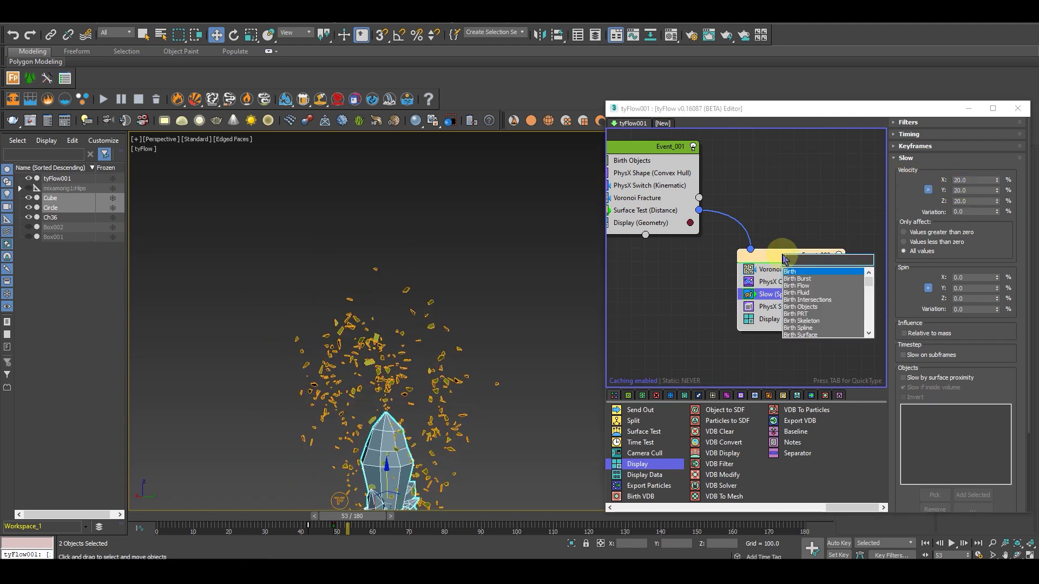
type("for")
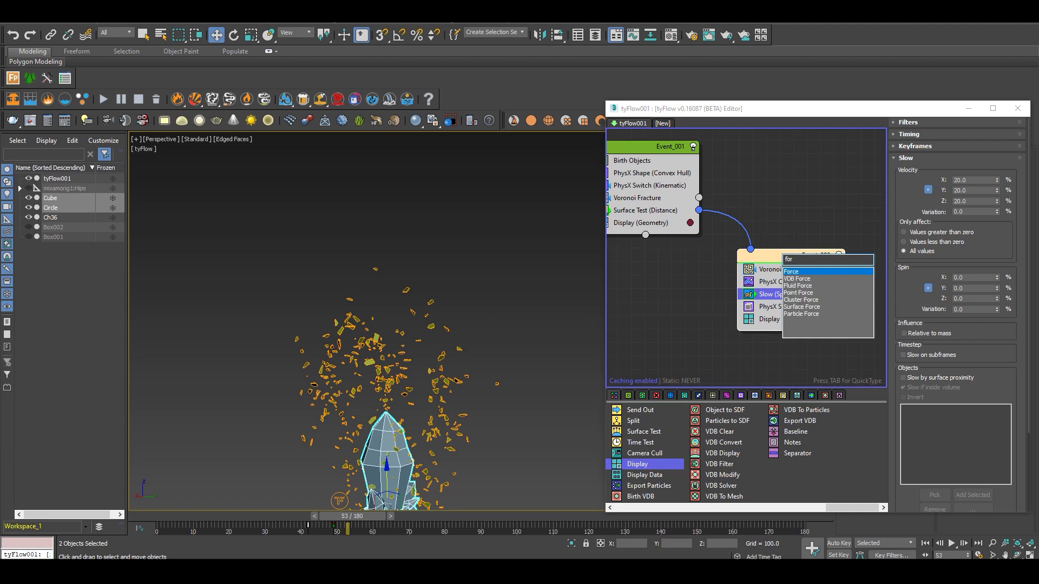
key("Return")
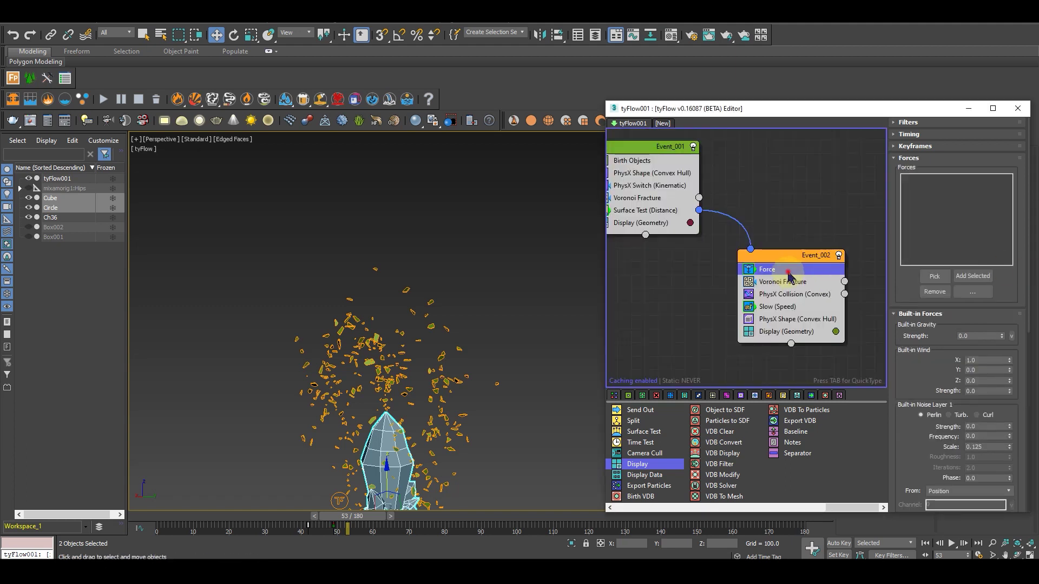
left_click_drag(788, 274, 893, 328)
left_click_drag(818, 317, 819, 316)
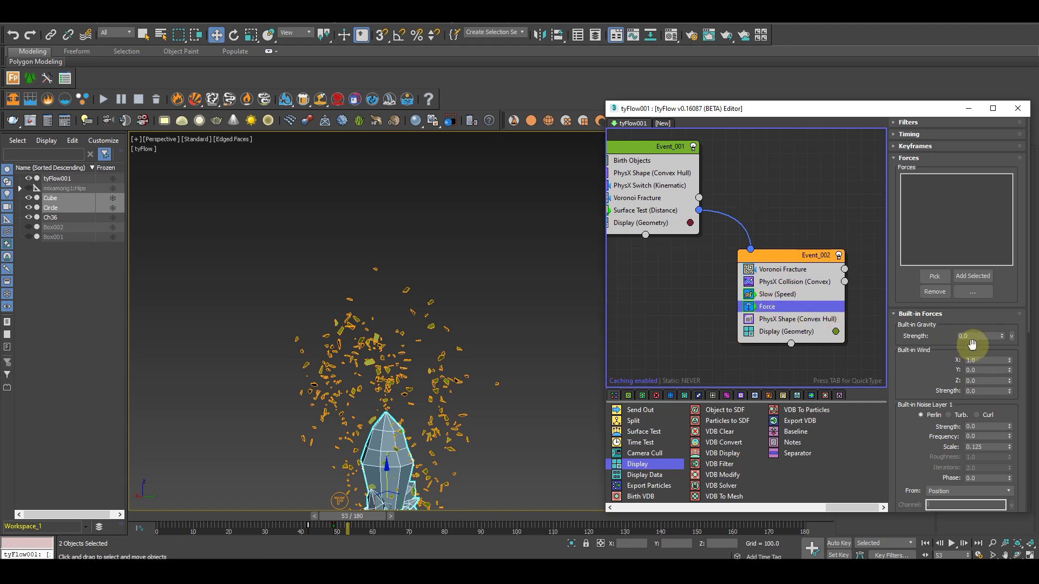
Set the Force operator's built-in gravity strength to -4.0 and preview the fragments between frames 50 and 61
double_click(969, 335)
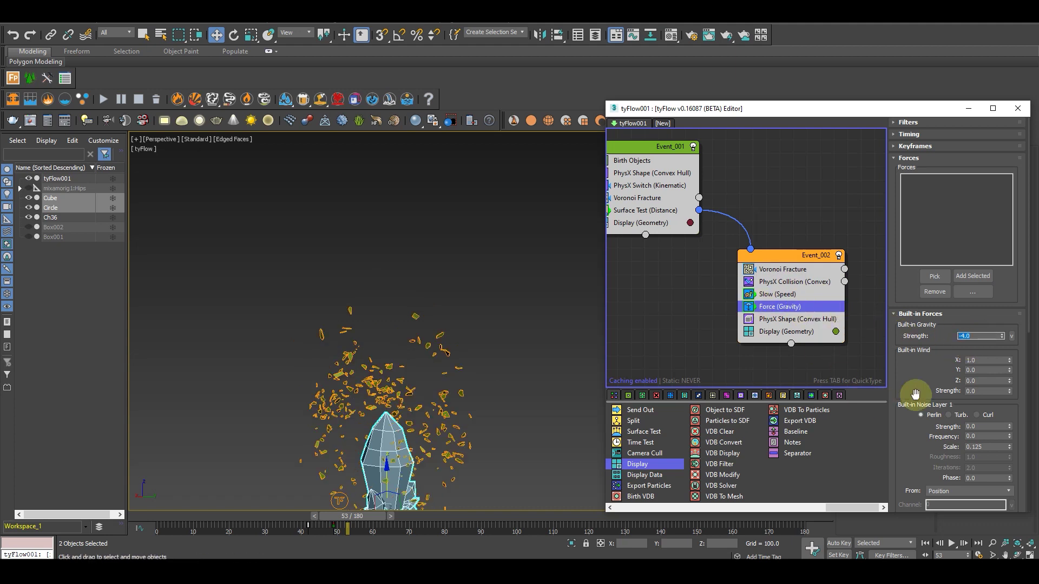
middle_click_drag(422, 377, 443, 306)
left_click_drag(353, 516, 390, 512)
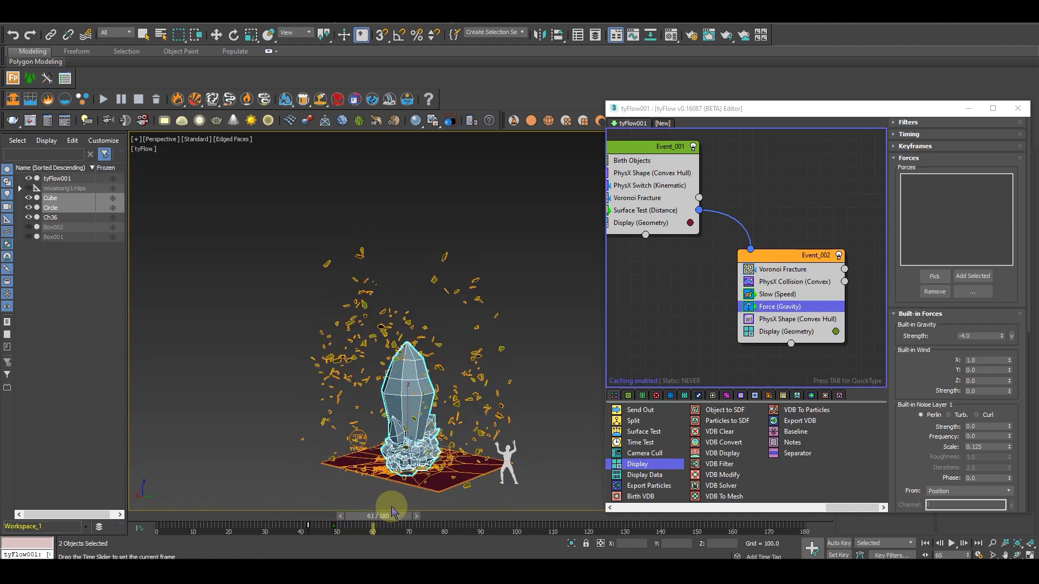
scroll(460, 387, "up", 3)
middle_click_drag(415, 402, 456, 373, "alt")
left_click_drag(387, 516, 340, 520)
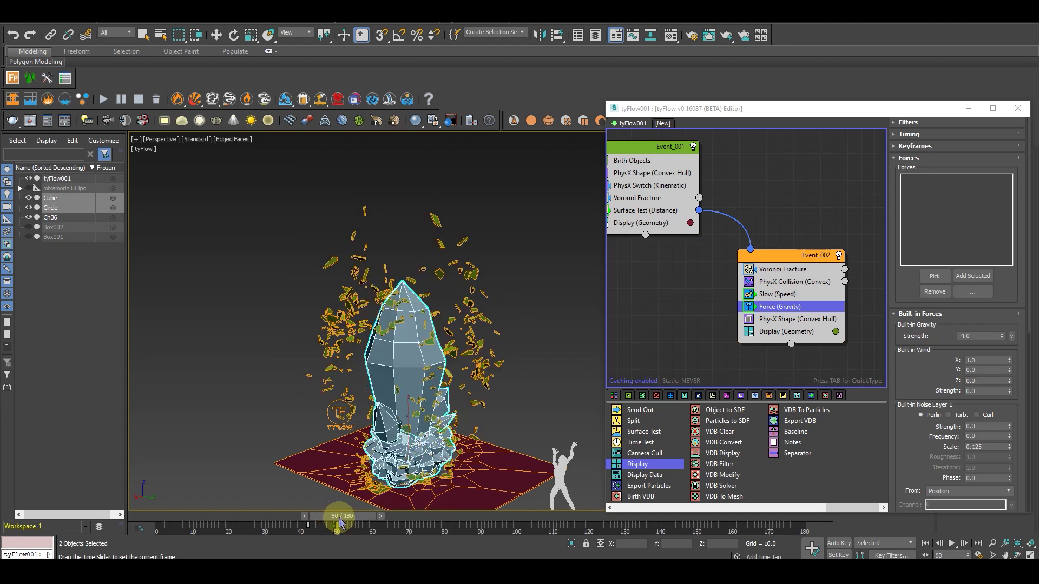
Set the Voronoi Fracture points in Event_002 to 5 and check the fragments around frame 51
left_click(777, 270)
left_click(982, 167)
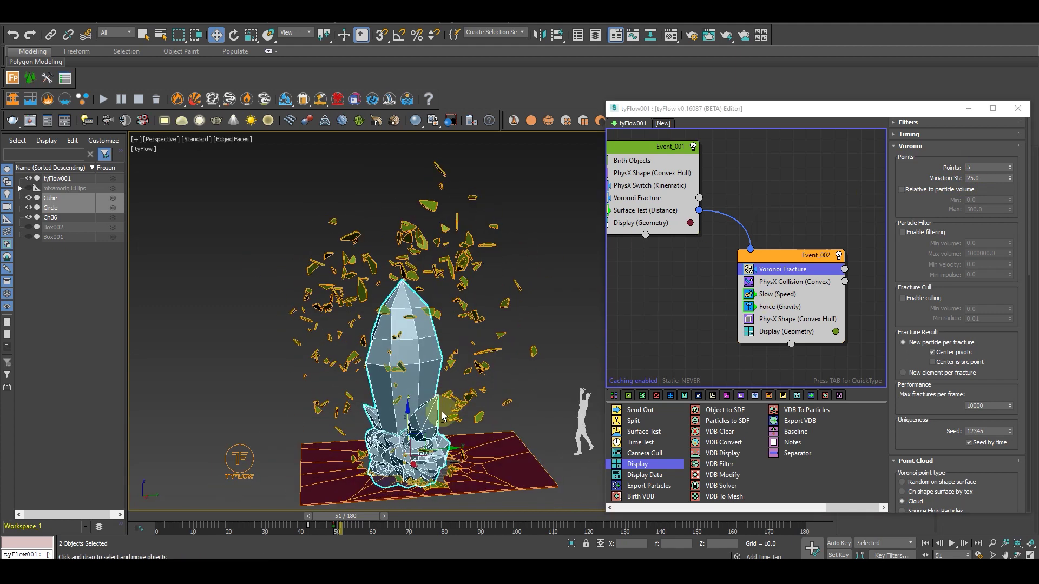
middle_click_drag(442, 416, 403, 381, "alt")
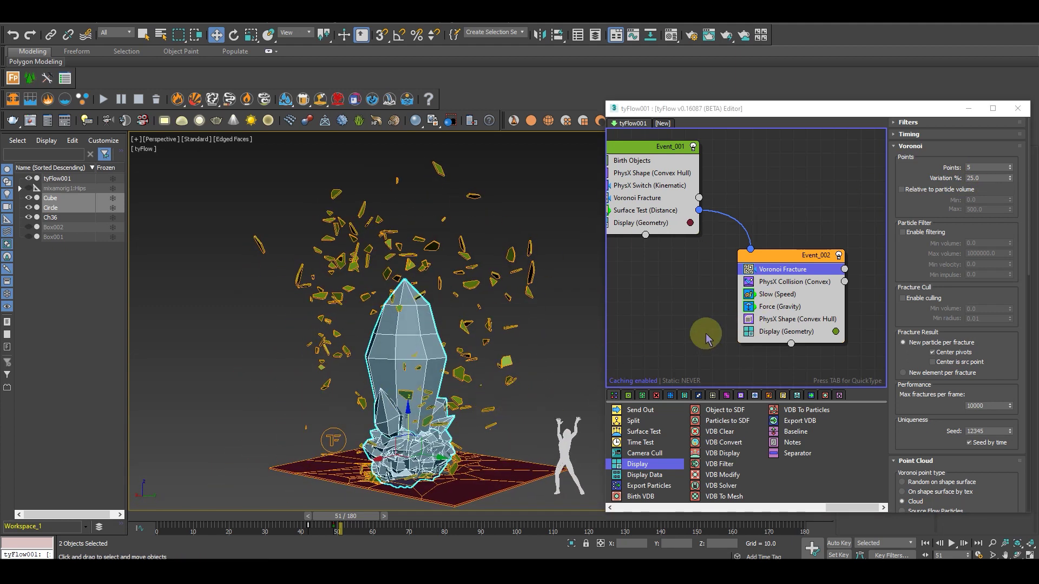
Add a Property Test operator to Event_002 between PhysX Shape and Display
middle_click_drag(701, 333, 670, 270)
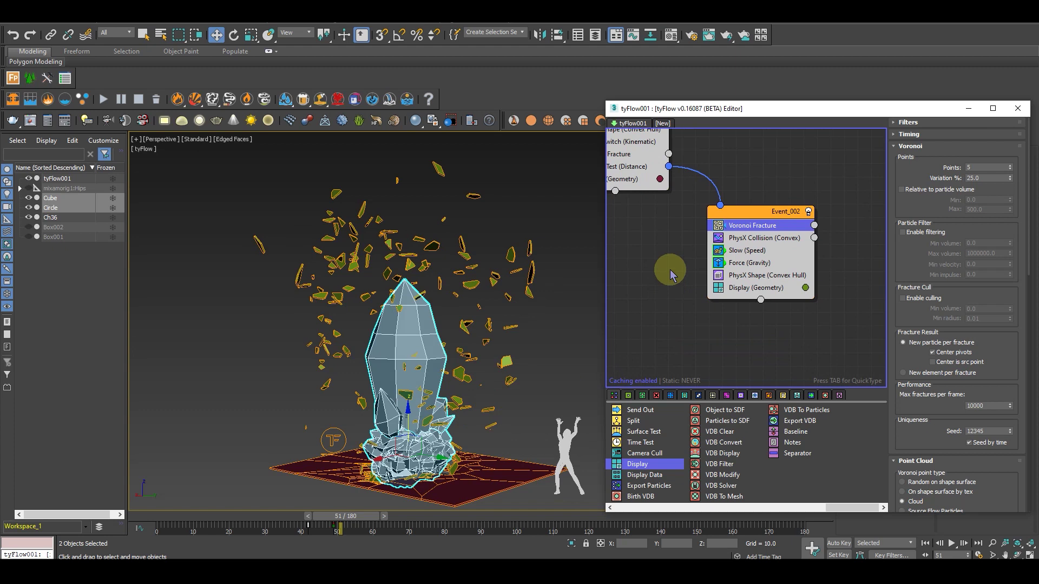
left_click(769, 216)
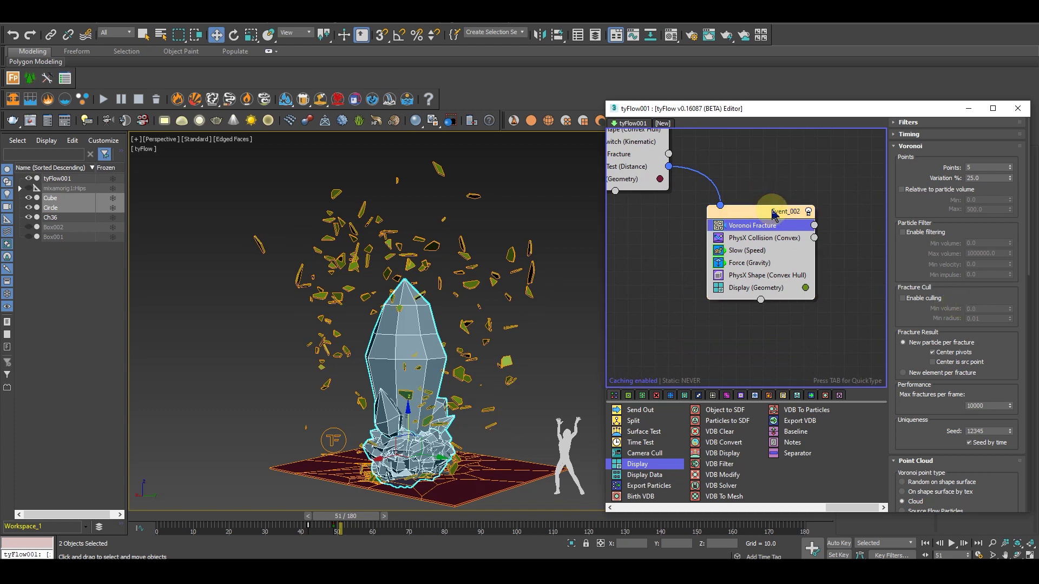
key("Tab")
type("p")
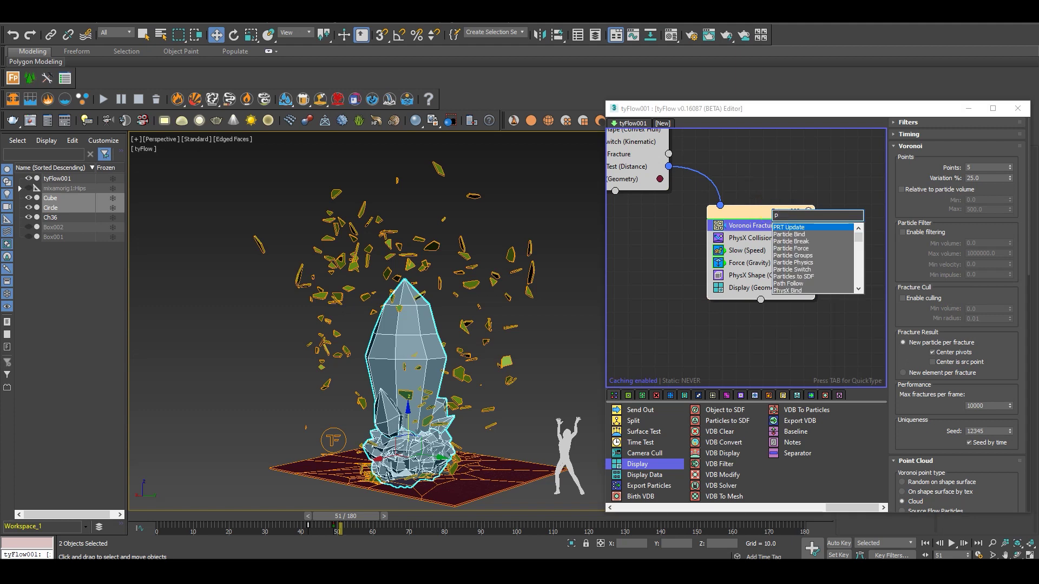
type("rope")
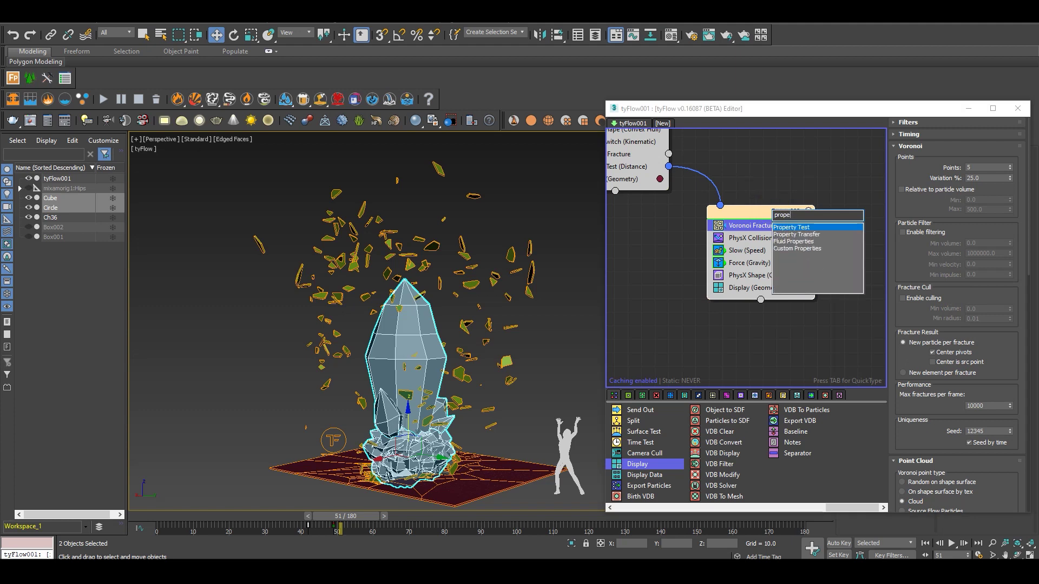
key("Return")
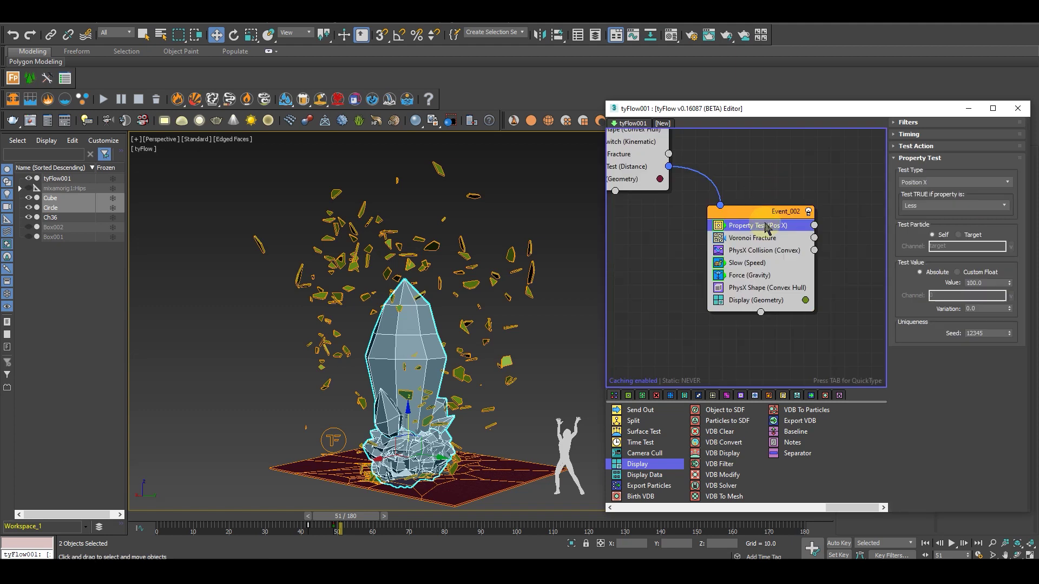
left_click_drag(764, 225, 845, 287)
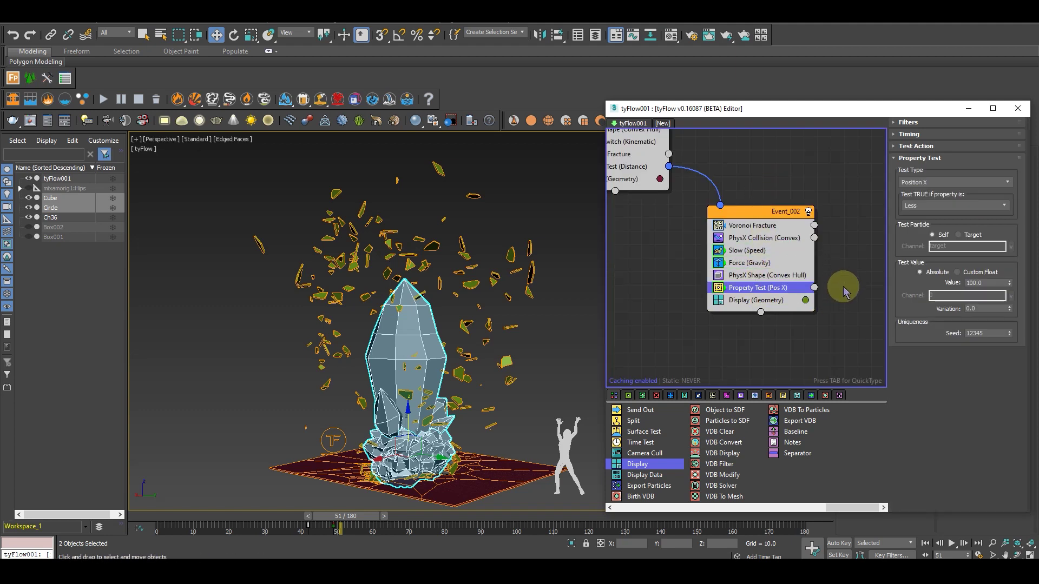
Copy Event_002 and paste a non-instanced duplicate into the empty flow area beside the original
middle_click_drag(843, 288, 772, 259)
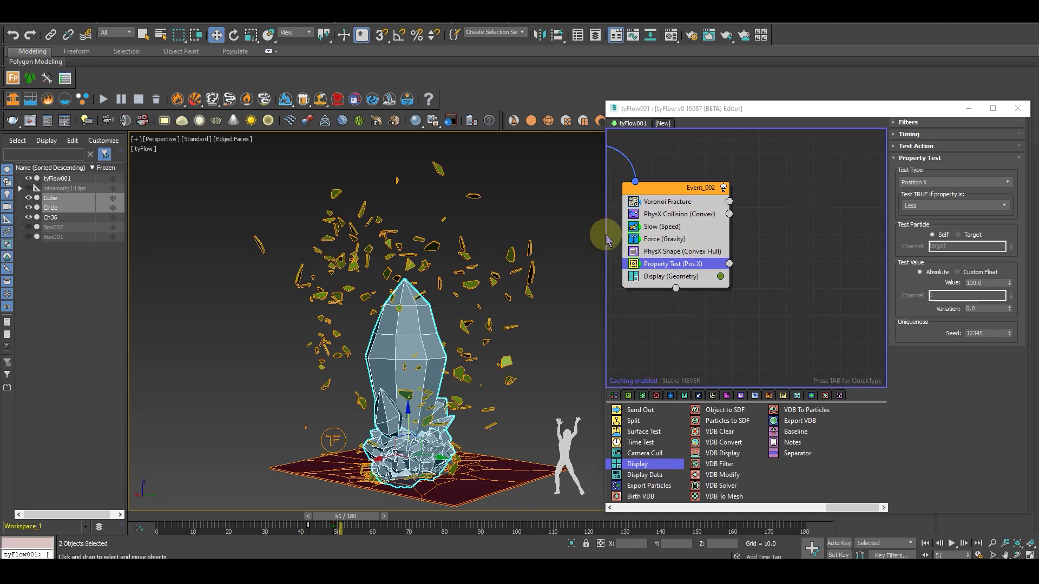
middle_click_drag(682, 201, 818, 218)
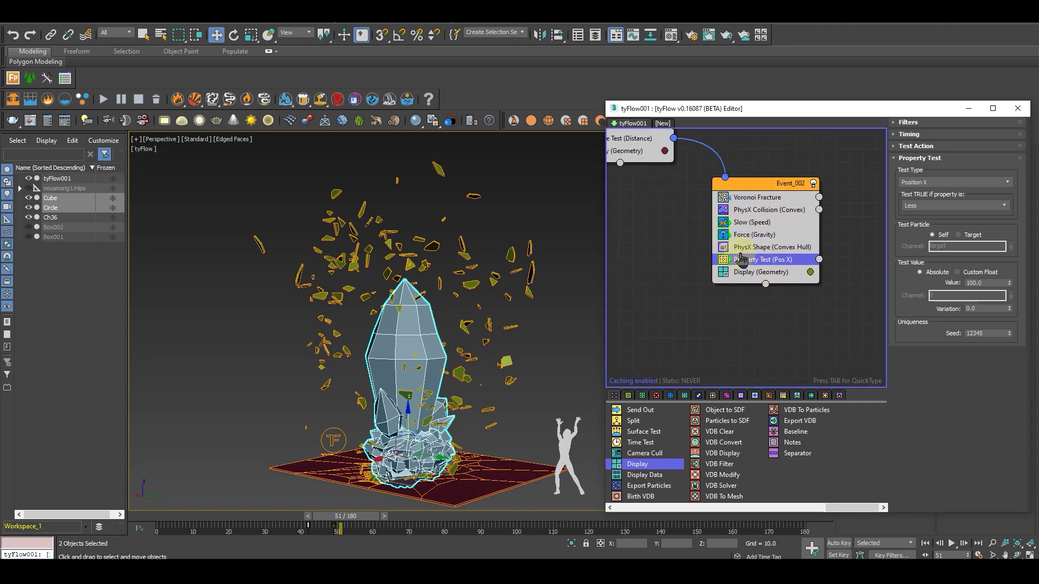
middle_click_drag(741, 260, 722, 185)
middle_click_drag(725, 279, 672, 271)
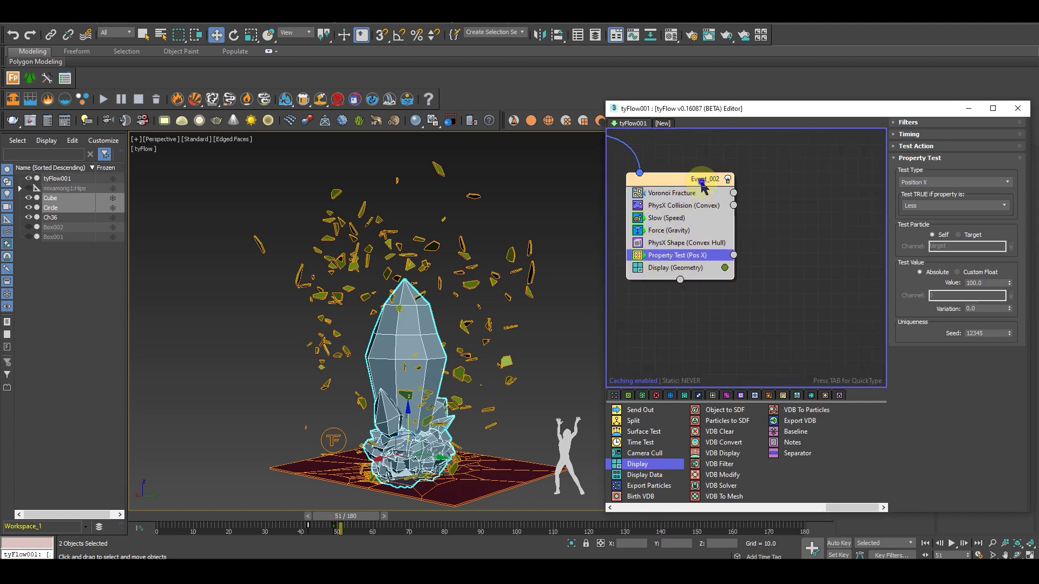
right_click(703, 183)
middle_click_drag(836, 250, 769, 234)
right_click(768, 233)
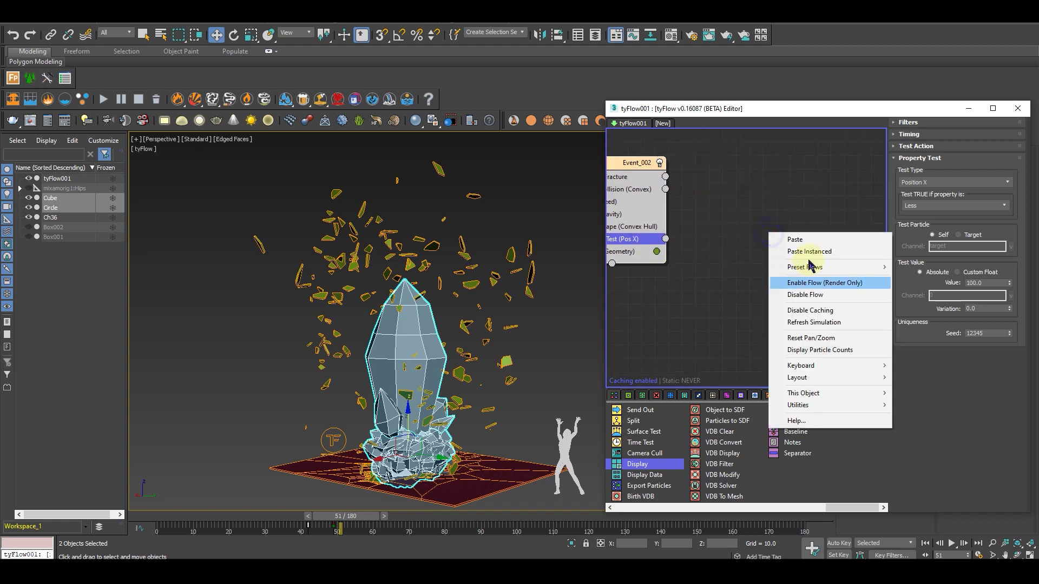
left_click(809, 239)
left_click_drag(811, 238, 754, 270)
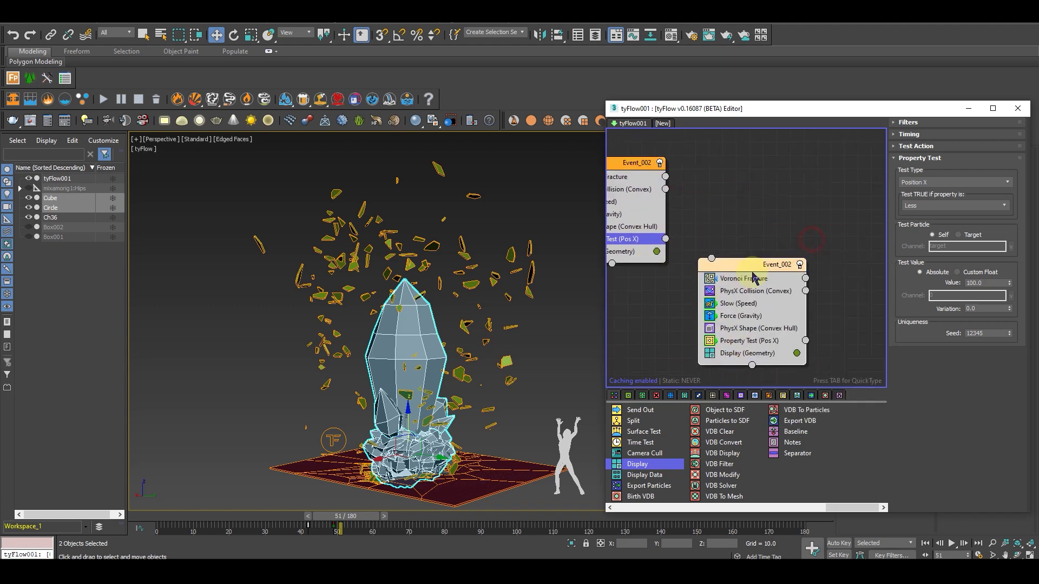
Set the Display operator colour of the pasted Event_002 duplicate to red
left_click(793, 353)
left_click_drag(855, 391, 892, 386)
left_click(906, 390)
left_click(990, 479)
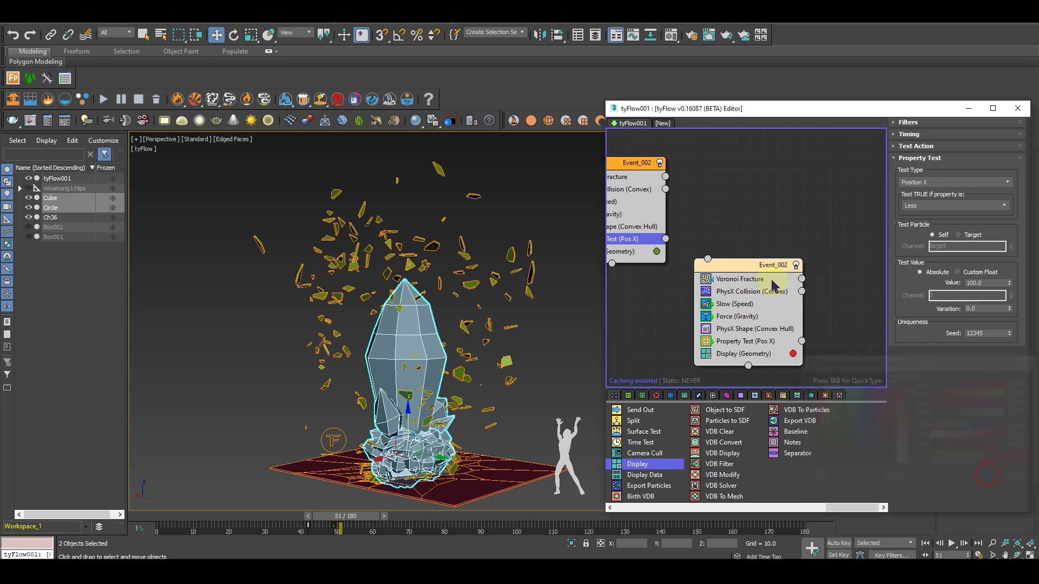
Delete the Property Test from the duplicate event and connect the original event's Property Test output to the duplicate
middle_click_drag(729, 271, 760, 283)
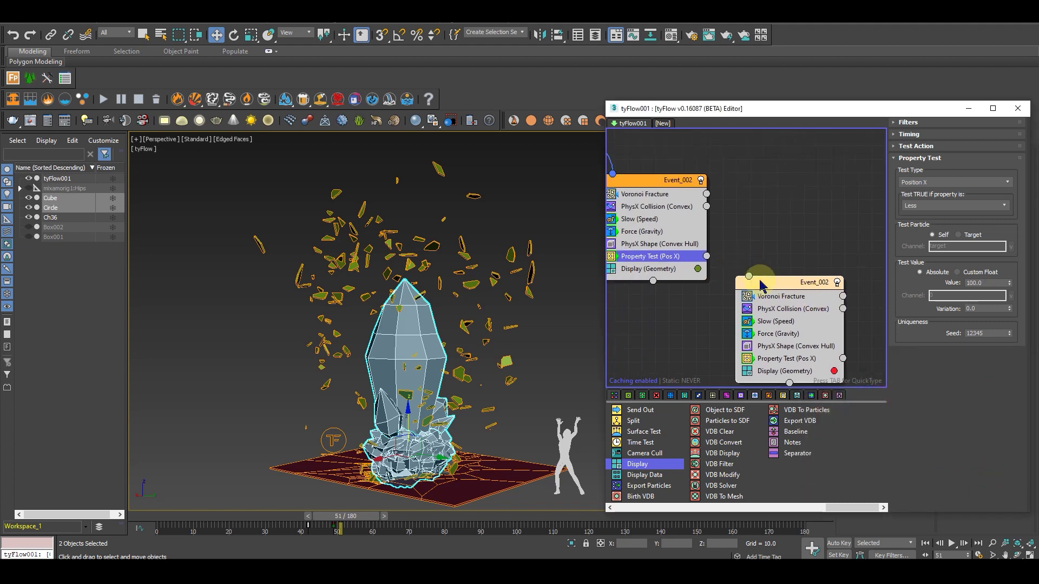
left_click(780, 299)
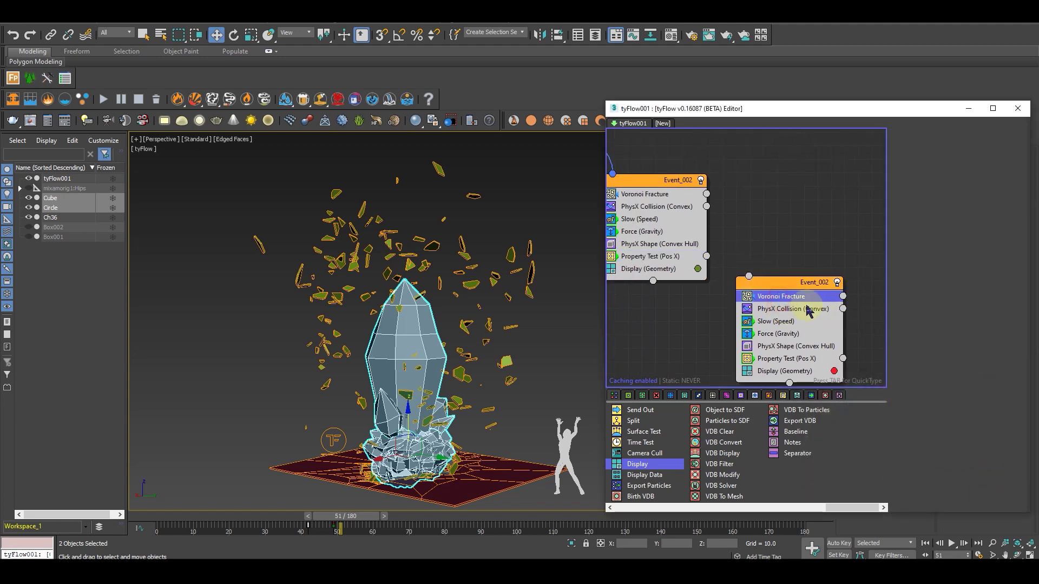
left_click(768, 359)
key("Delete")
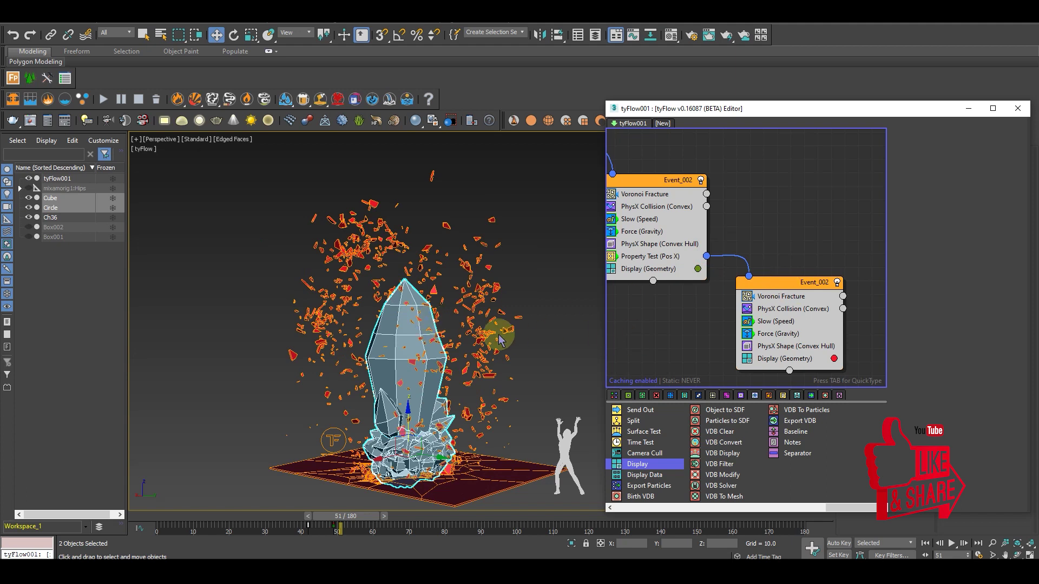
middle_click_drag(482, 339, 568, 344, "alt")
Set the duplicate event's Voronoi Fracture points to 50 and preview the fragments up to frame 53
left_click(767, 299)
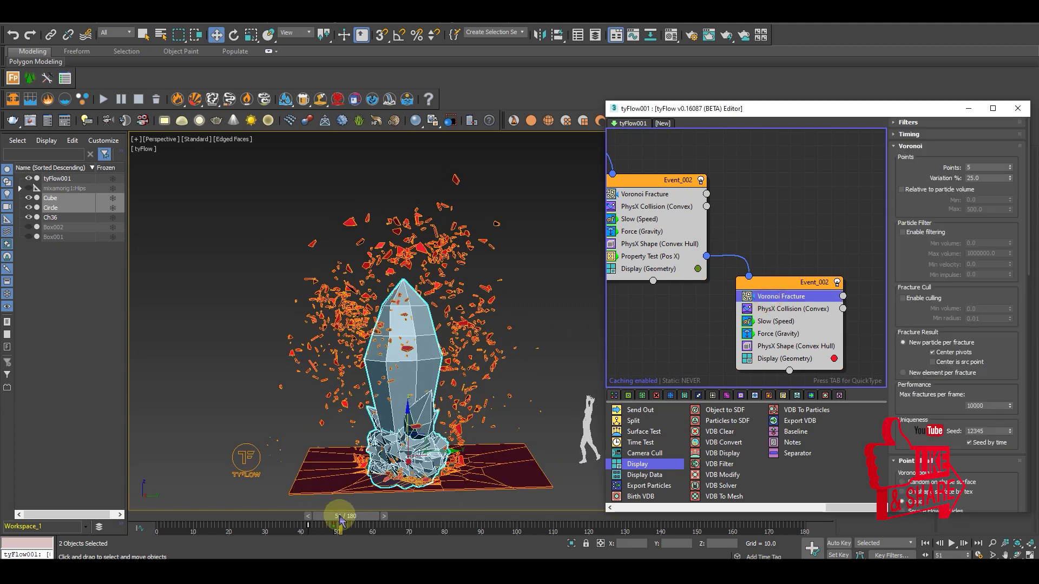
left_click_drag(353, 521, 327, 517)
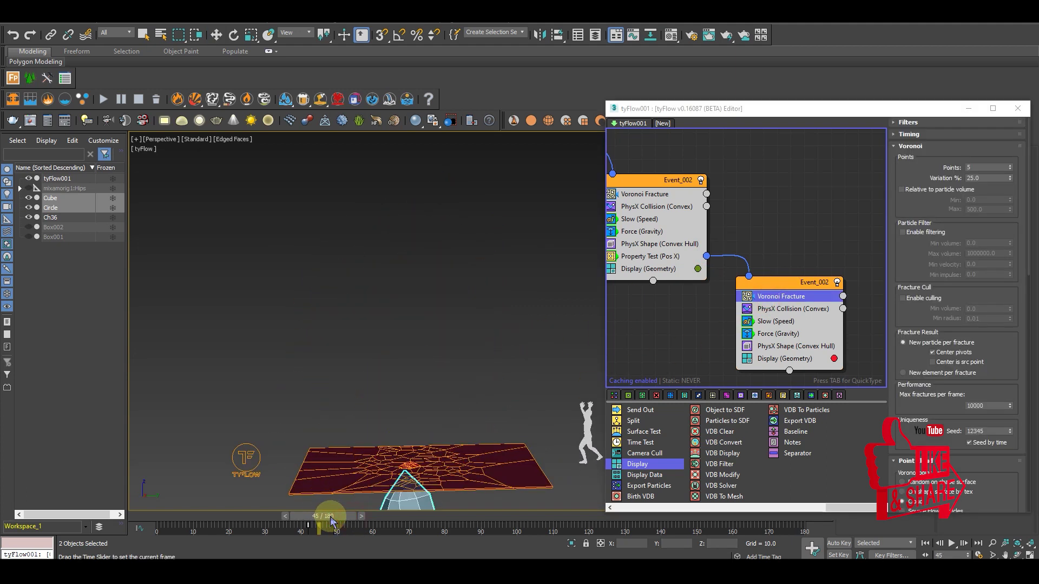
left_click(973, 167)
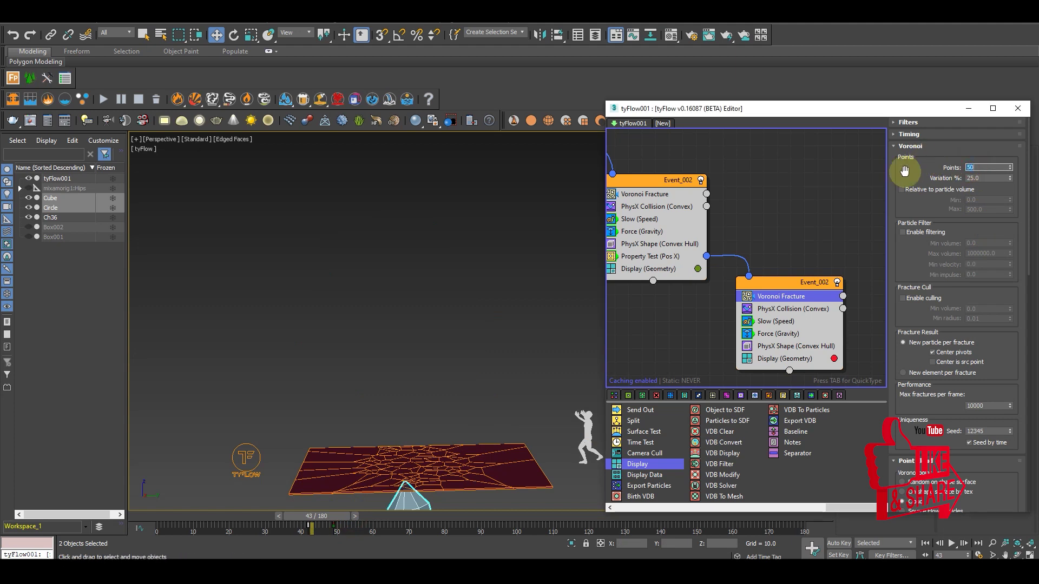
left_click_drag(339, 519, 355, 527)
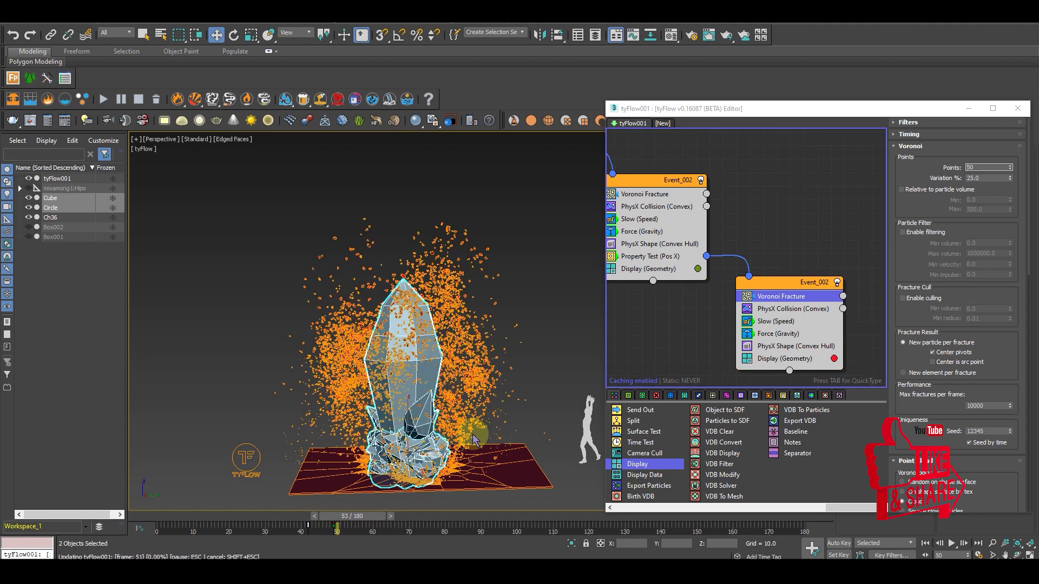
Examine the finer fragments around the crystal base up close, between frames 46 and 53
middle_click_drag(459, 417, 538, 396, "alt")
left_click(556, 297)
middle_click_drag(406, 430, 348, 443, "alt")
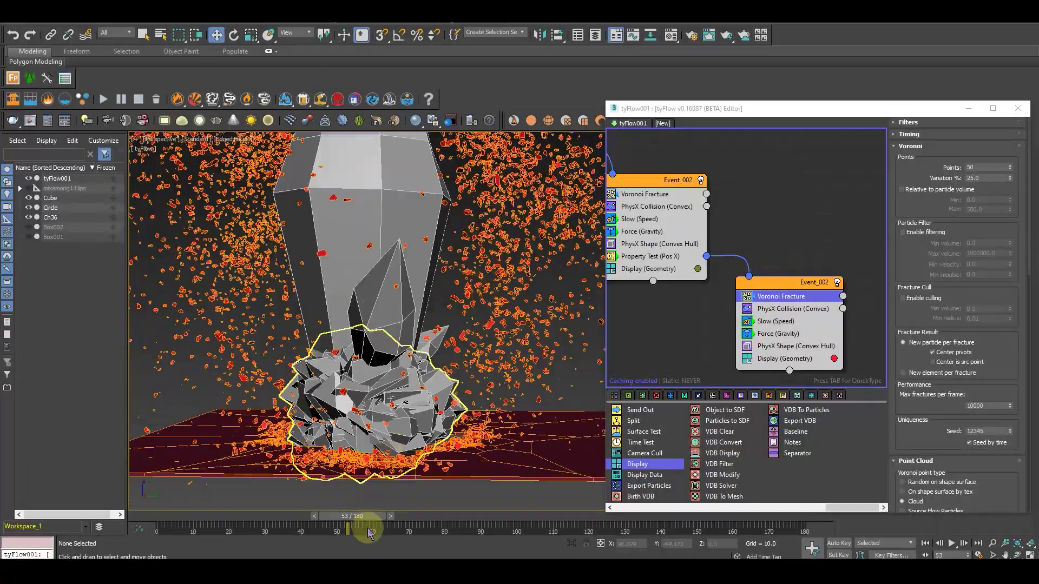
left_click(367, 518)
left_click_drag(367, 521, 347, 517)
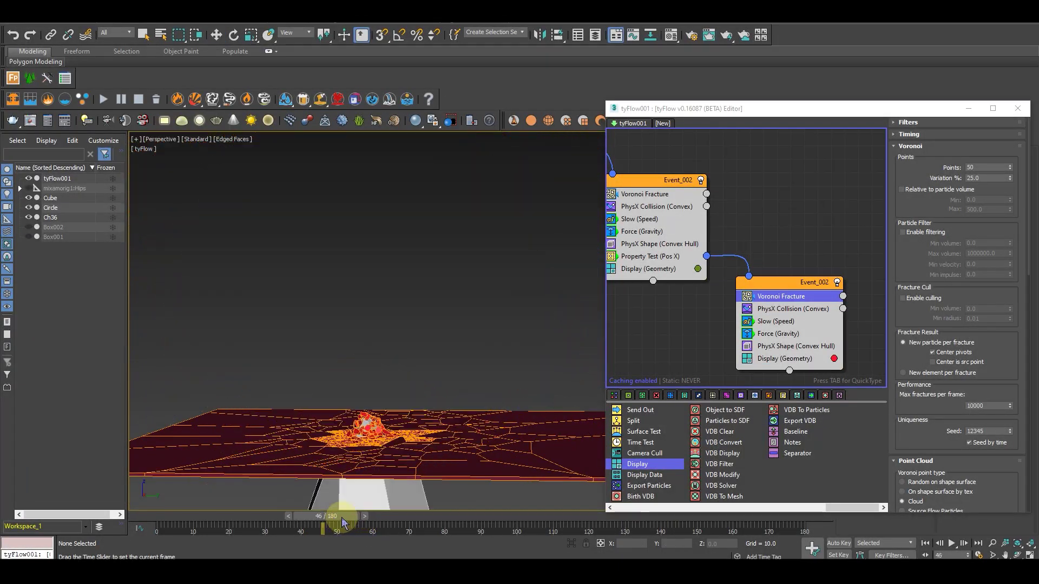
mouse_move(341, 516)
left_mouse_down()
mouse_move(352, 523)
mouse_move(343, 521)
left_mouse_up()
middle_click_drag(403, 417, 411, 476, "alt")
Set the original event's Property Test to Velocity Magnitude, true if Greater than 25.0, with the timeline at frame 0
middle_click_drag(641, 319, 691, 336)
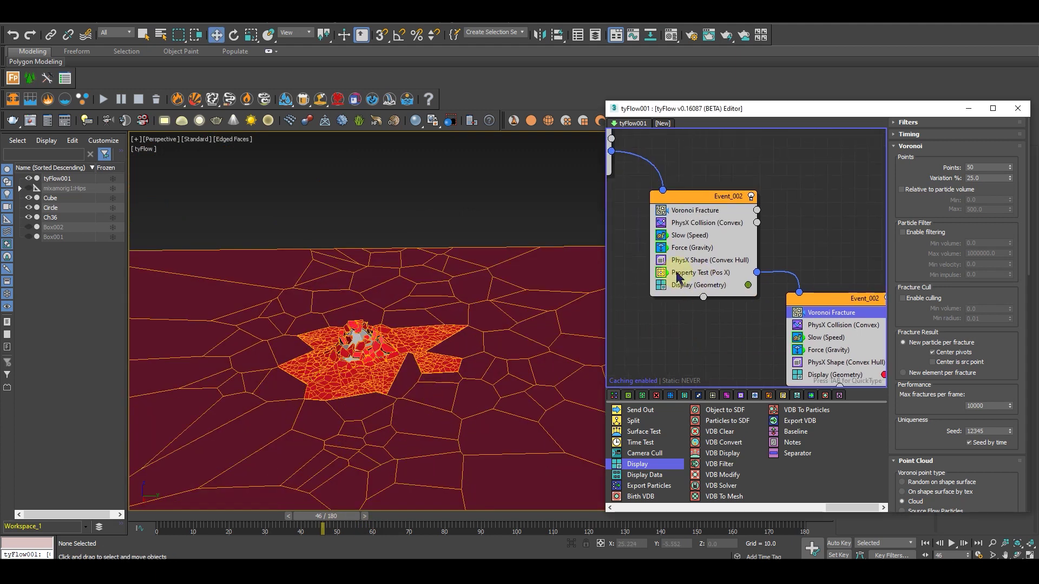
left_click(682, 272)
left_click_drag(328, 531, 162, 520)
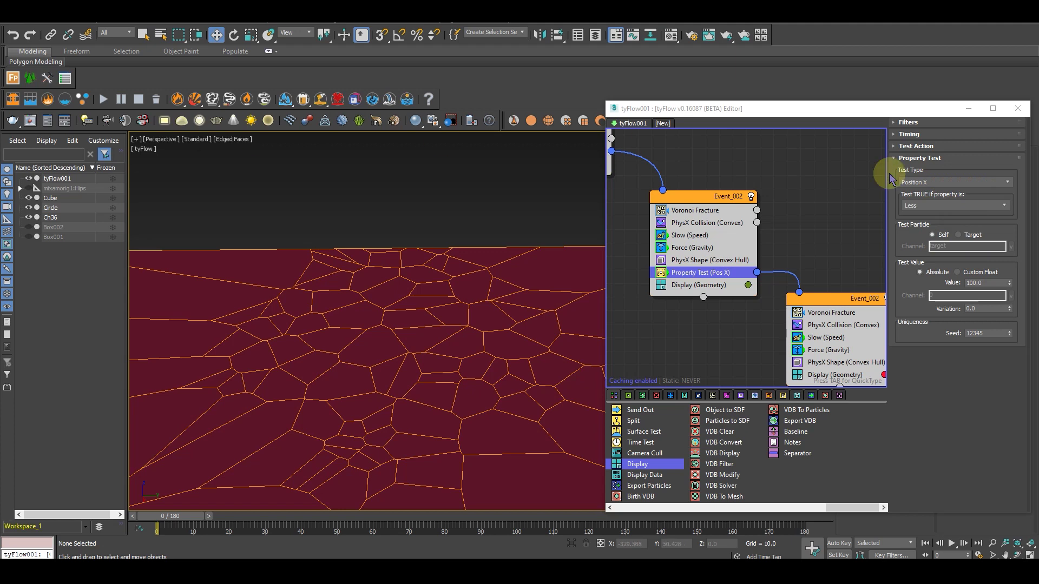
left_click(930, 183)
left_click(923, 249)
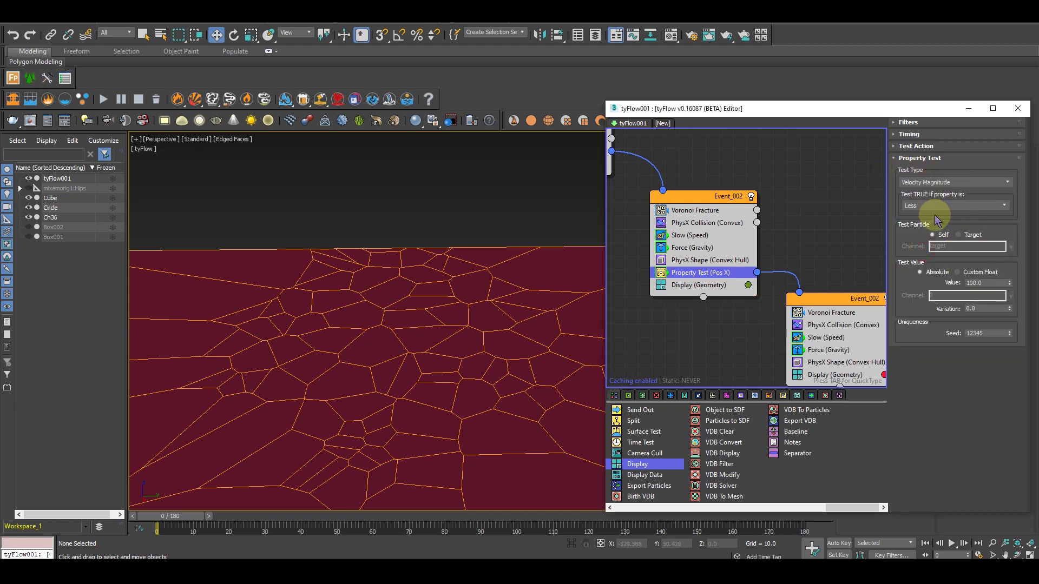
left_click(931, 209)
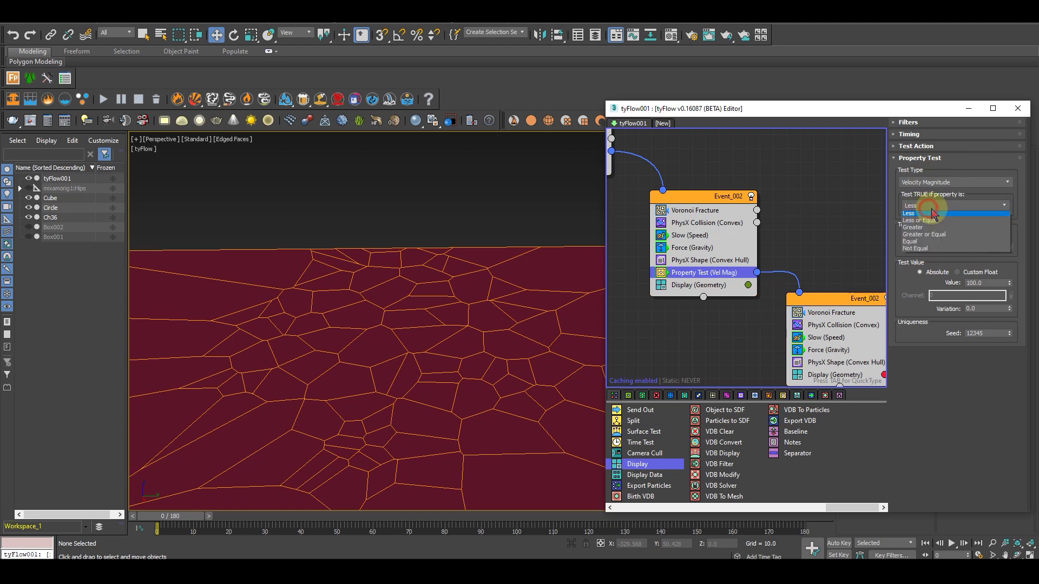
left_click(918, 230)
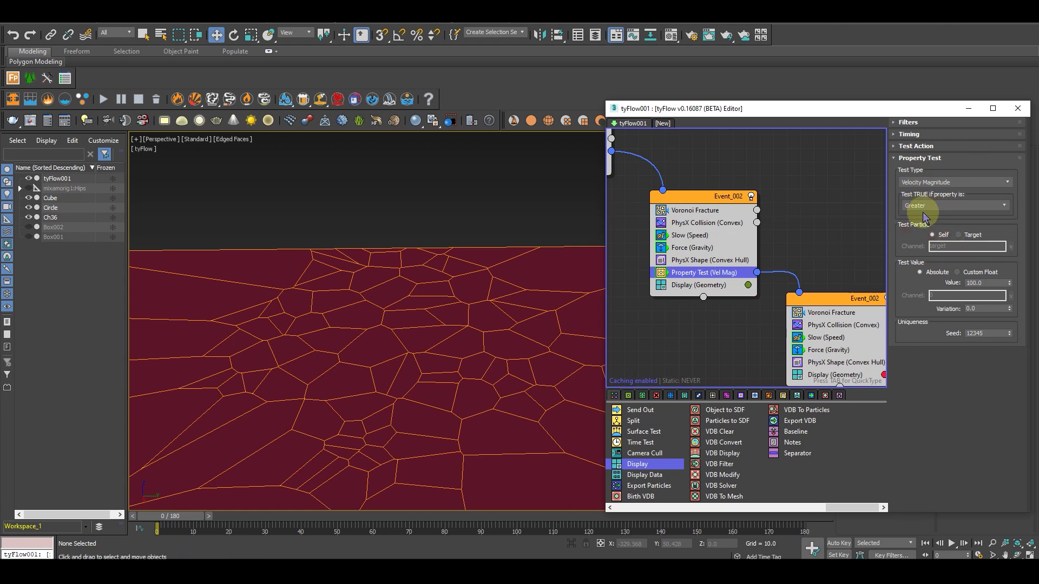
double_click(972, 283)
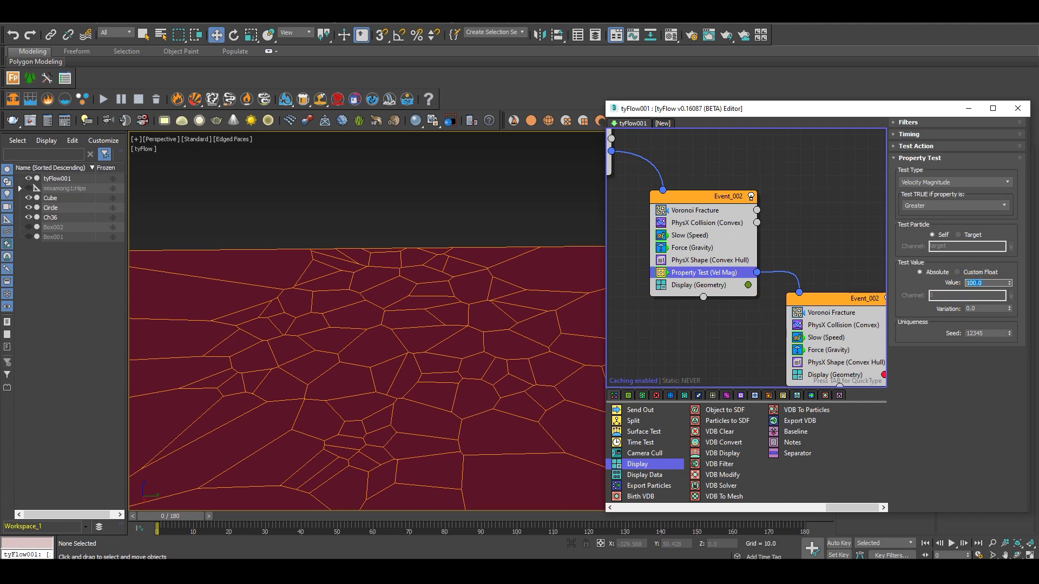
Play the simulation through to frame 74 and examine how the debris spreads and lands around the crystal
left_click_drag(190, 515, 378, 518)
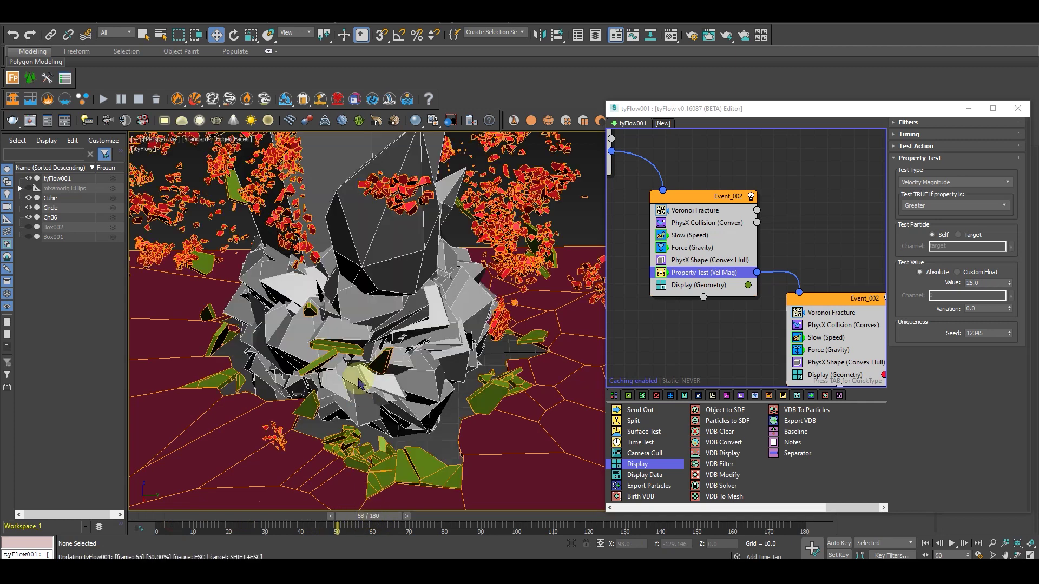
scroll(359, 382, "down", 10)
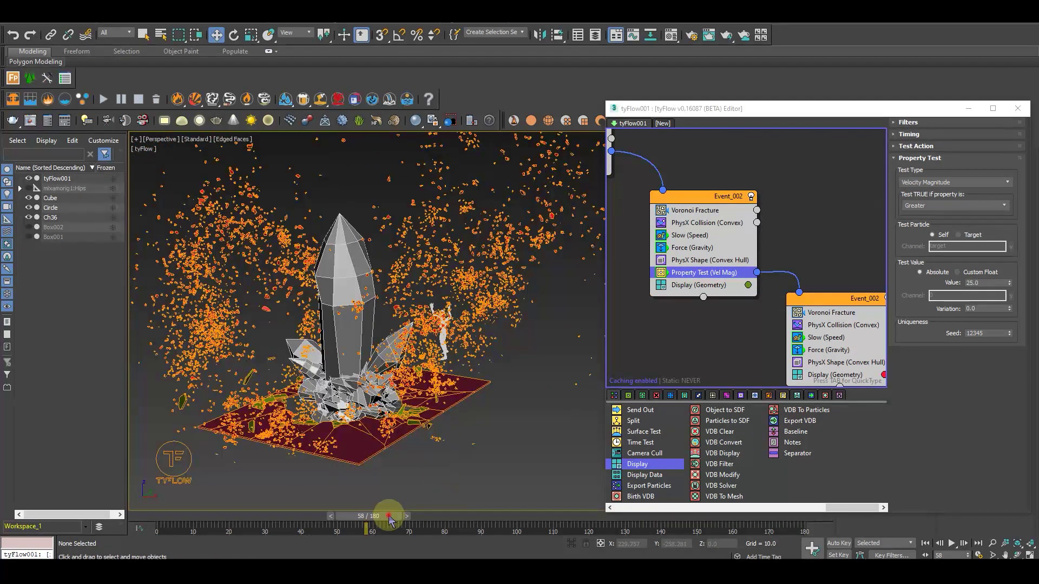
left_click_drag(389, 521, 448, 522)
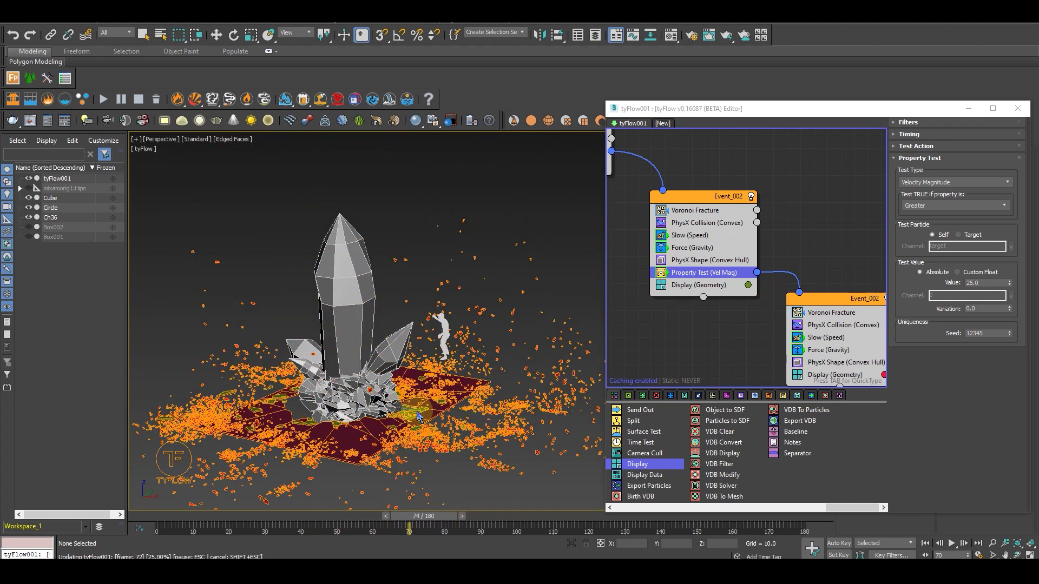
key("w")
scroll(400, 411, "down", 3)
middle_click_drag(367, 398, 538, 425, "alt")
scroll(469, 405, "up", 6)
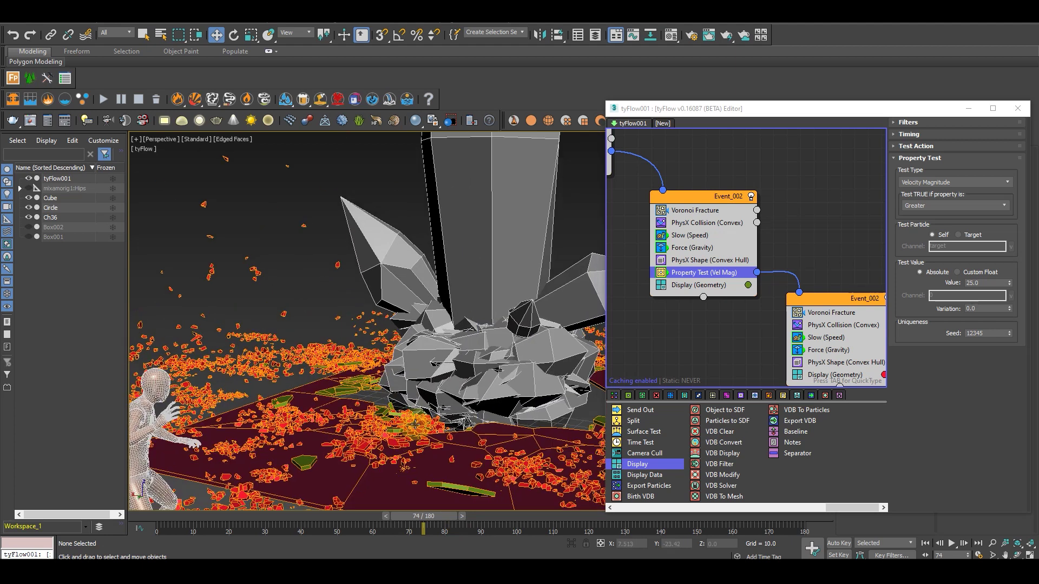
scroll(434, 438, "down", 2)
middle_click_drag(434, 438, 450, 434, "alt")
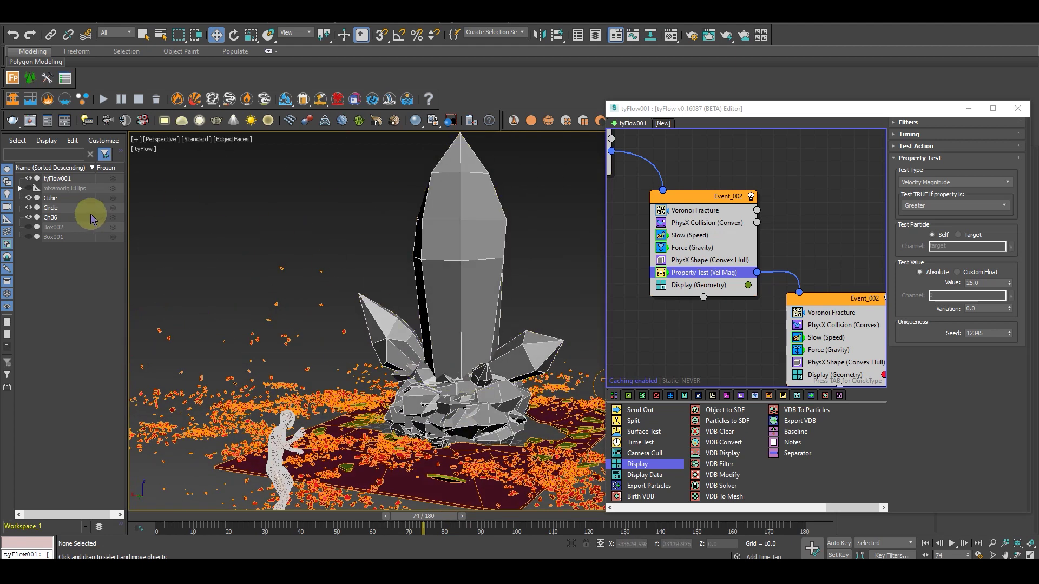
Unhide the large ground plane Box002 while keeping Box001 hidden, and check it against the debris
left_click(29, 237)
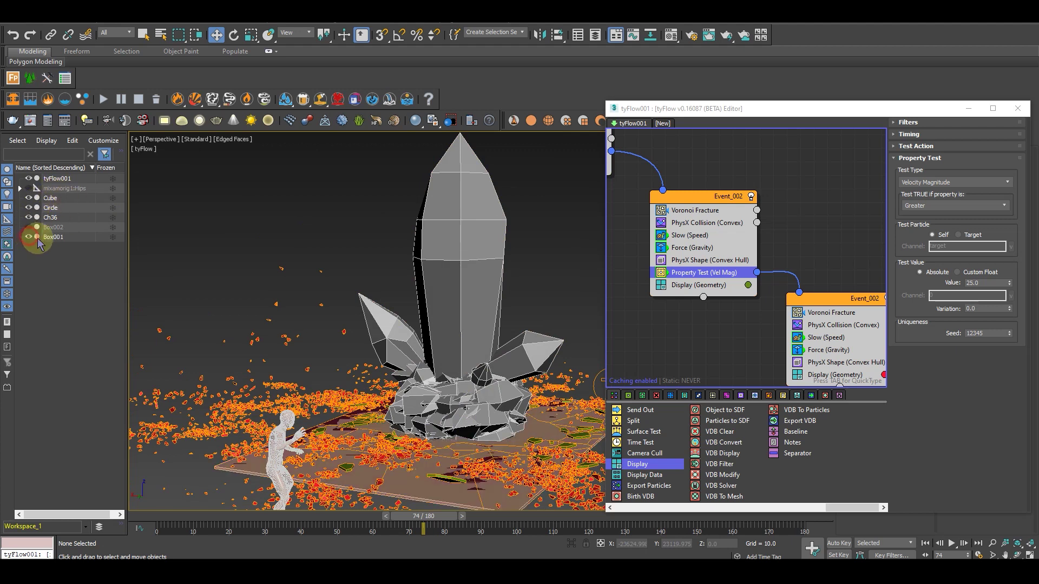
left_click(31, 237)
left_click(29, 227)
scroll(433, 371, "down", 5)
middle_click_drag(433, 372, 449, 395, "alt")
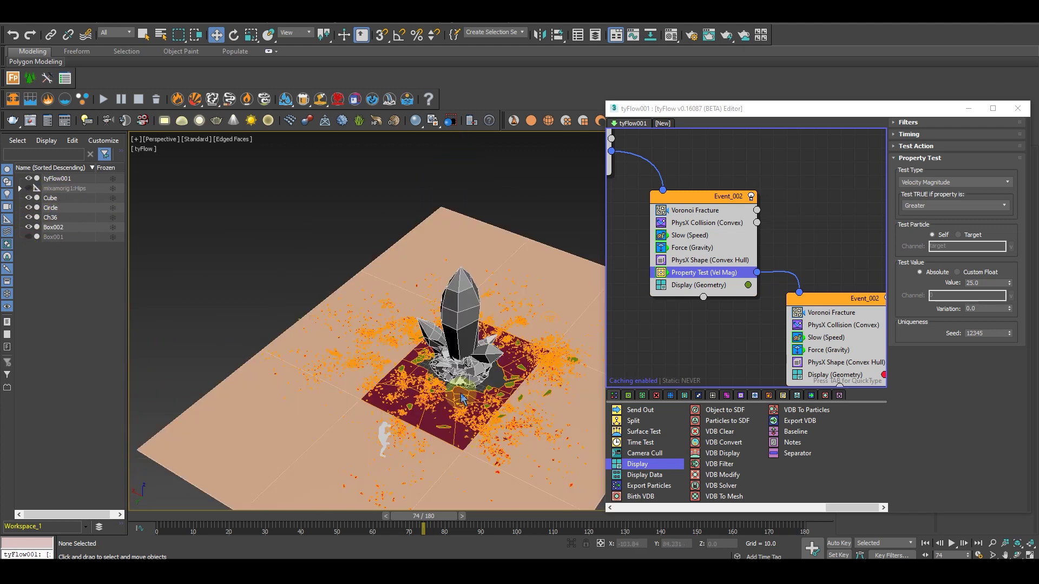
scroll(476, 346, "up", 5)
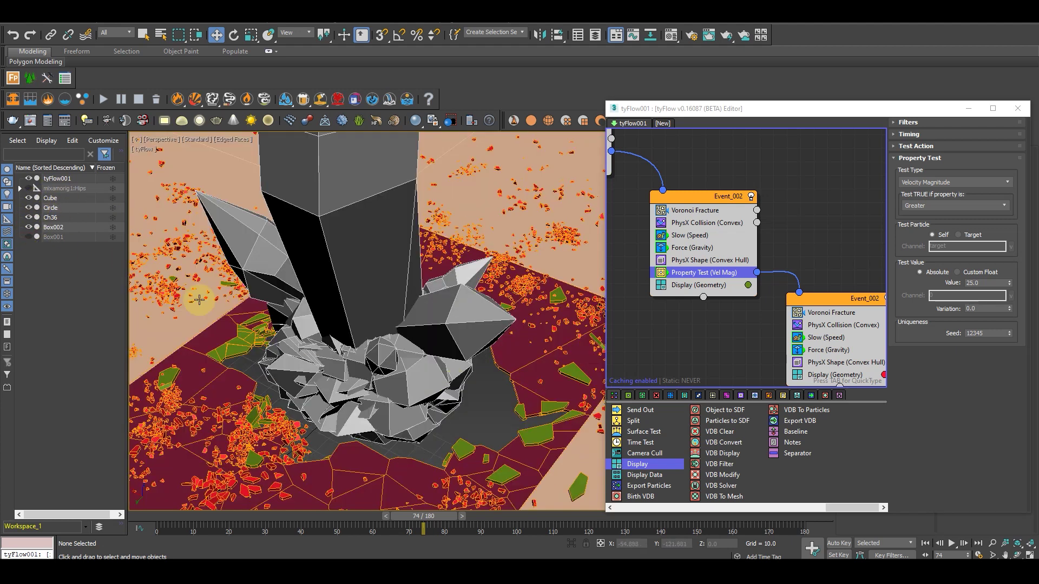
Unhide Box001 and clone it as one independent copy named Box003, slightly below the original
left_click(30, 236)
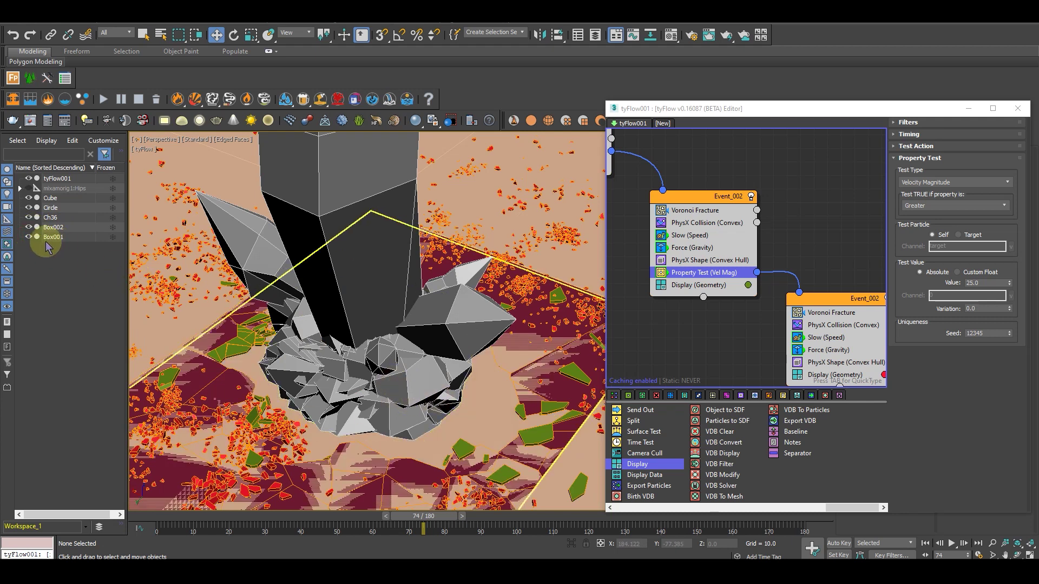
left_click(30, 237)
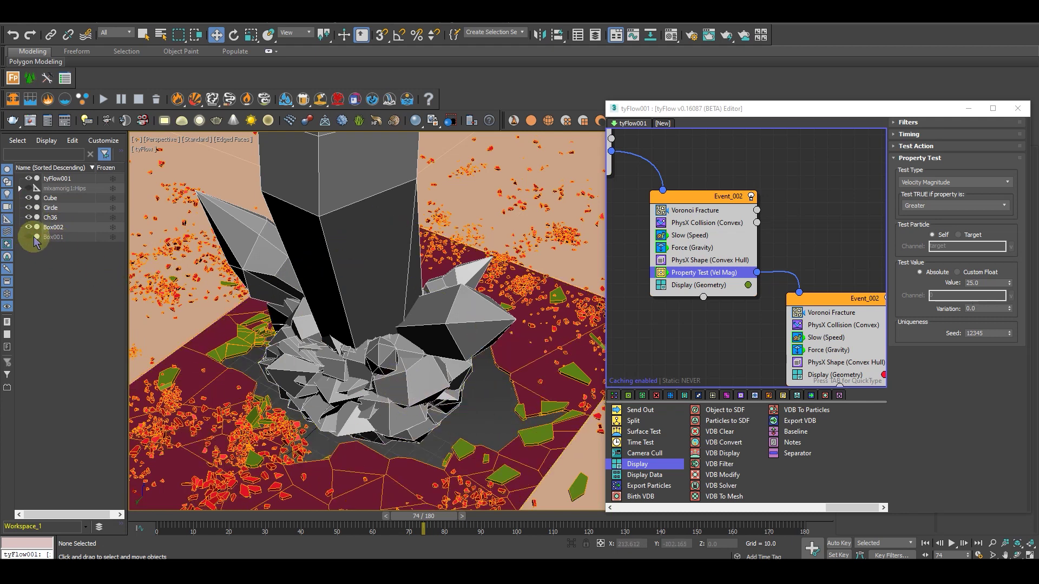
left_click(29, 236)
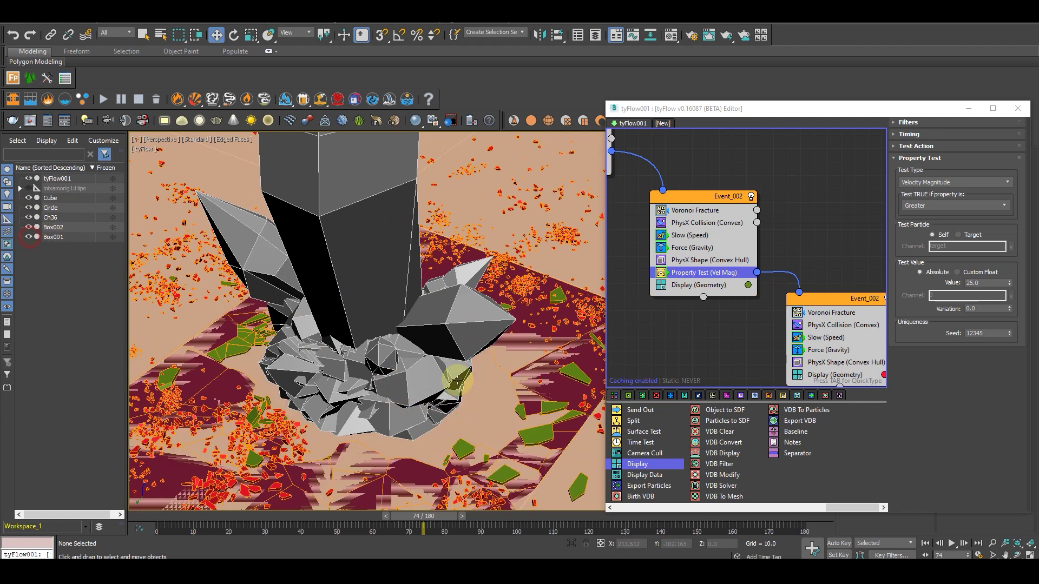
left_click(54, 237)
middle_click_drag(494, 427, 377, 328, "alt")
left_click_drag(377, 329, 378, 331)
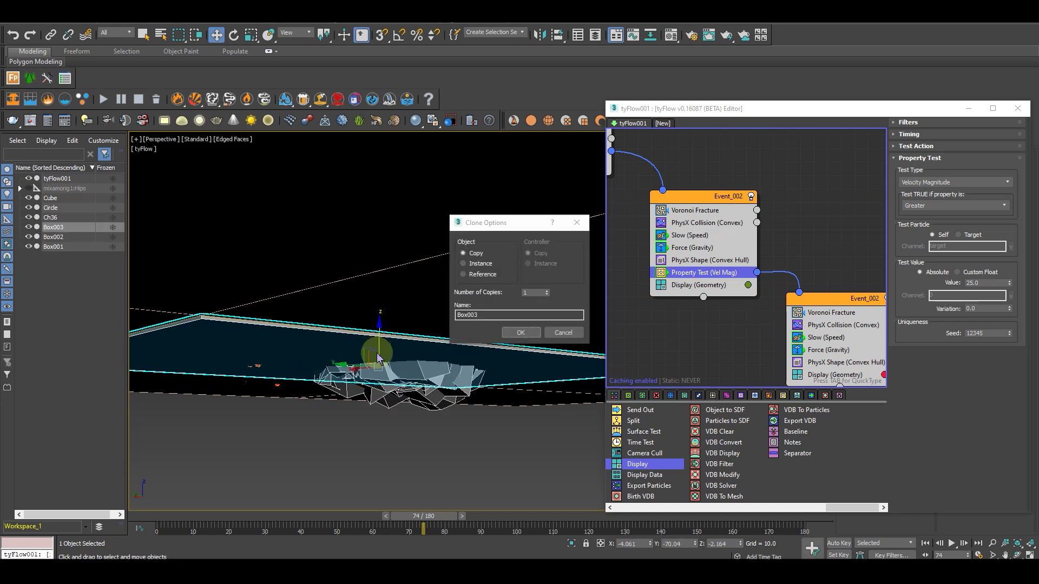
left_click(517, 331)
Hide the original Box001, check the ground around the crystal and clear the selection
mouse_move(430, 325)
middle_mouse_down("alt")
mouse_move(472, 354)
mouse_move(471, 335)
mouse_move(484, 328)
middle_mouse_up("alt")
scroll(472, 354, "down", 5)
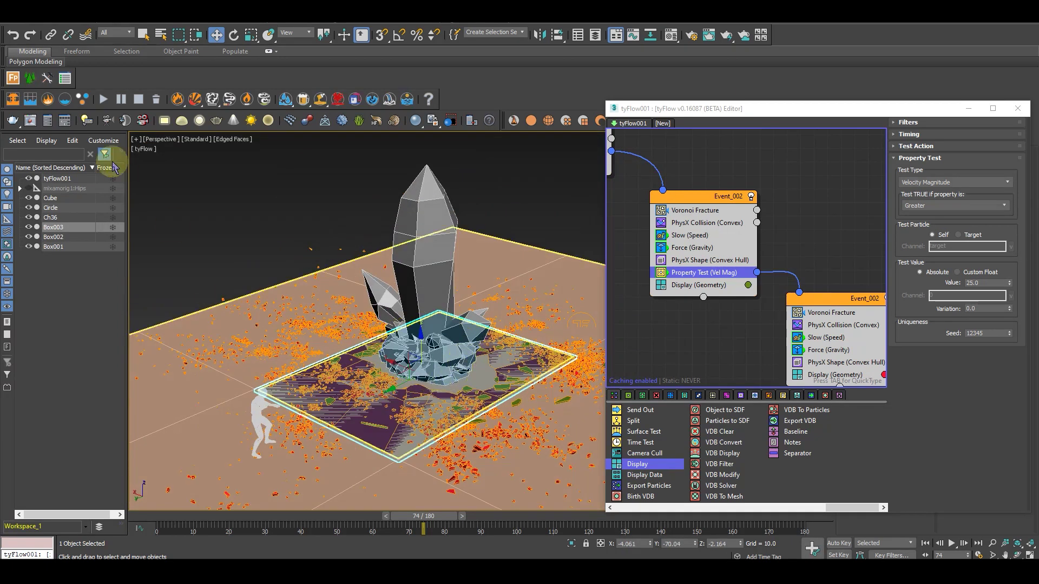
left_click(29, 246)
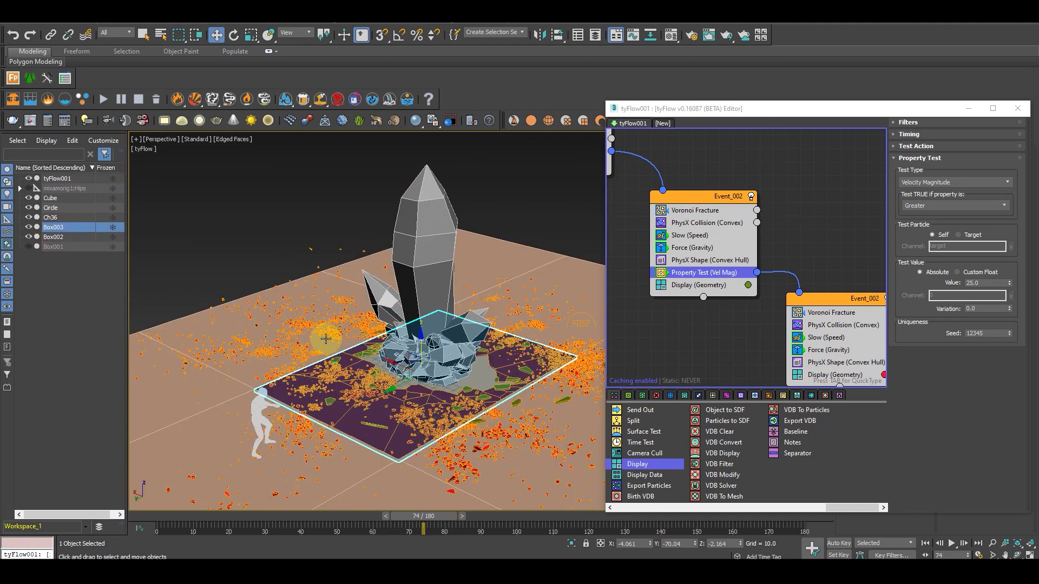
scroll(481, 386, "up", 4)
scroll(492, 346, "down", 4)
left_click(552, 234)
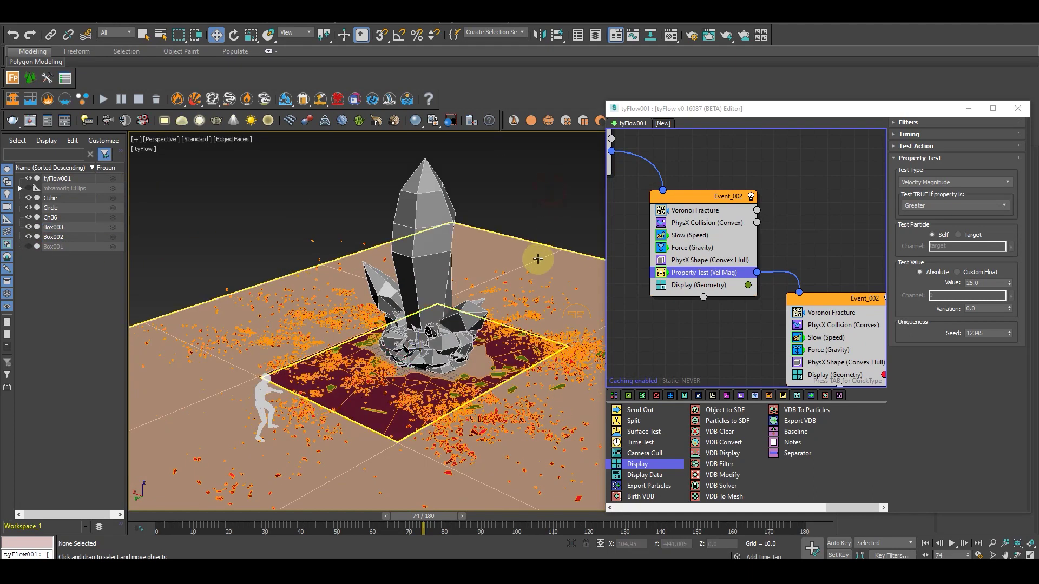
Close the tyFlow editor and set the perspective viewport to Clay shading without edged faces
middle_click_drag(537, 259, 546, 242, "alt")
left_click(1017, 108)
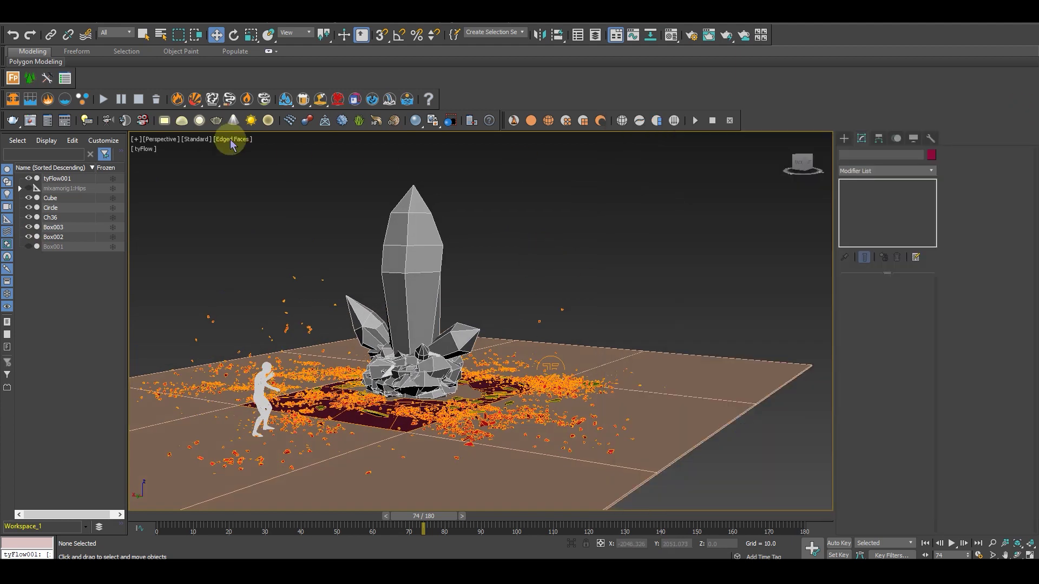
left_click(233, 139)
left_click(260, 208)
scroll(520, 331, "up", 3)
middle_click_drag(436, 316, 546, 434)
key("F4")
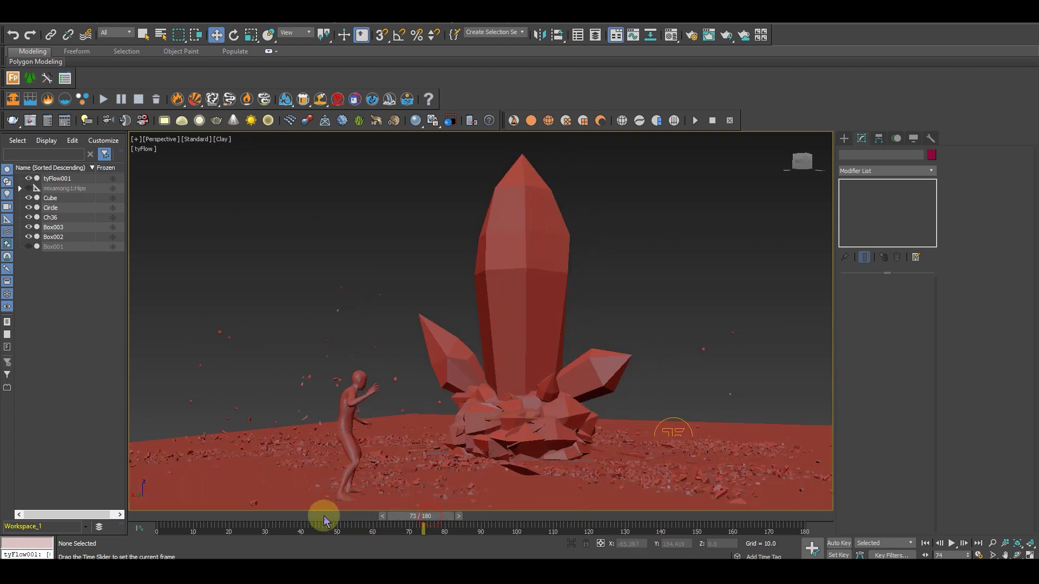
Preview the explosion in Clay shading at frame 63 from a low view facing the figure and crystal
left_click_drag(323, 515, 398, 514)
key("w")
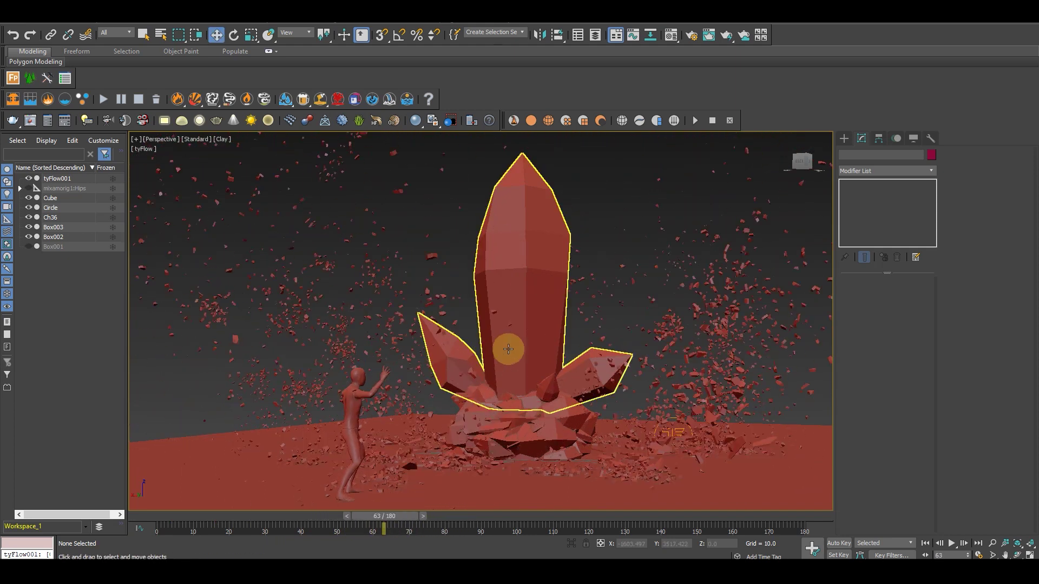
middle_click_drag(507, 349, 529, 342, "alt")
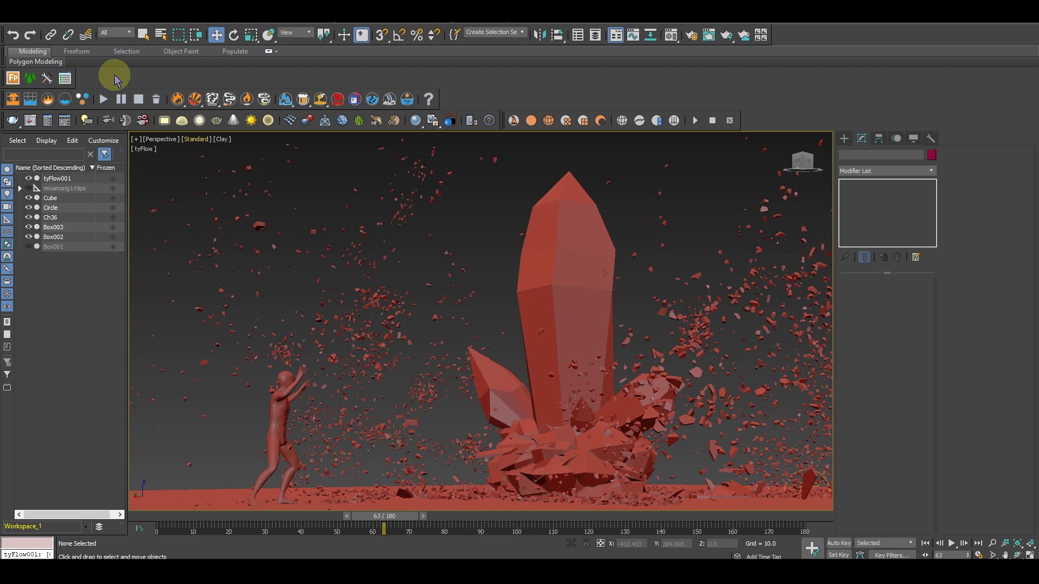
Open the tyPreview settings for the perspective view and set the output to 150 percent of the render resolution
left_click(63, 23)
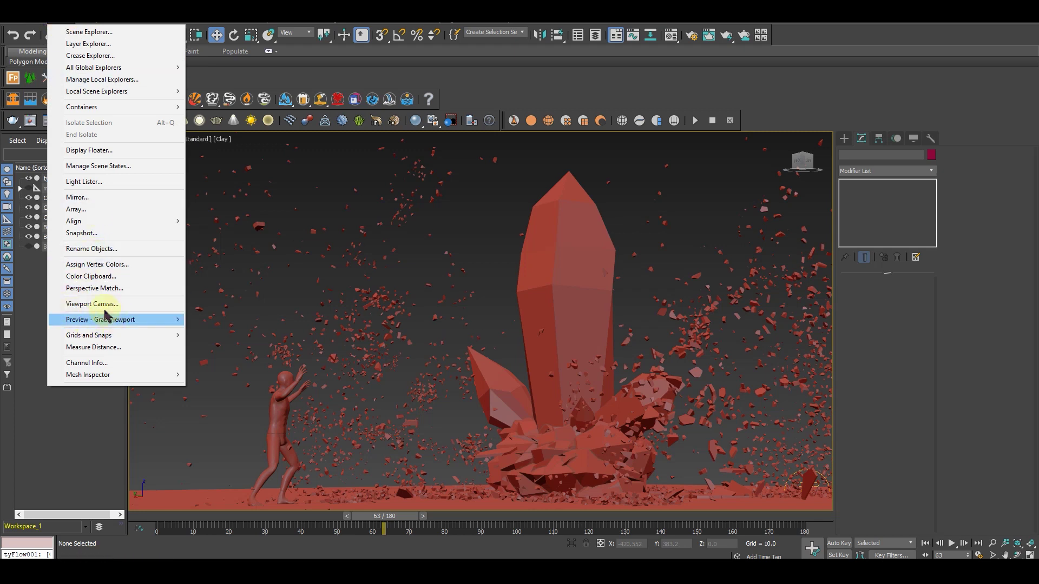
mouse_move(125, 324)
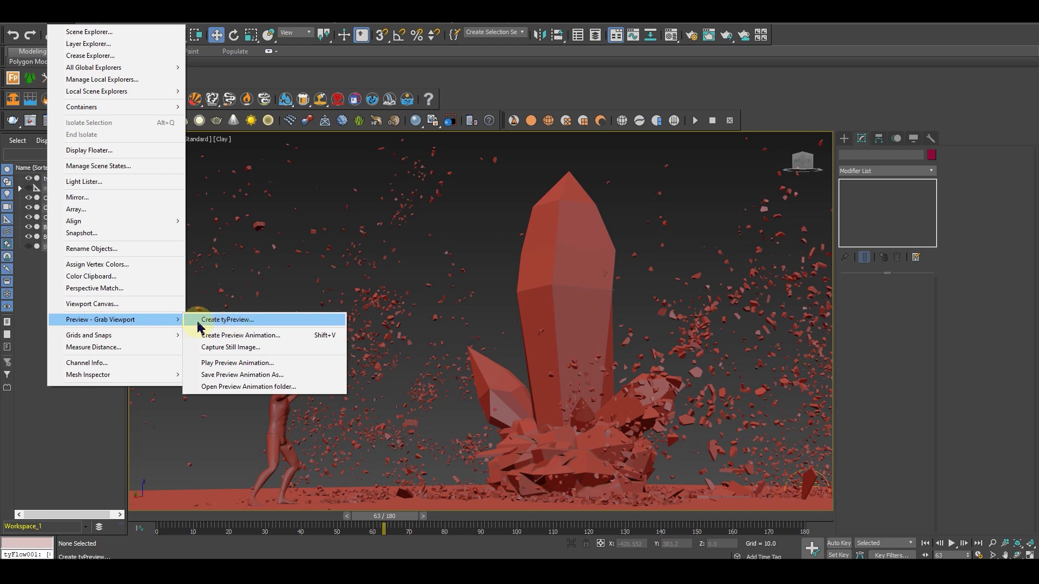
left_click(232, 320)
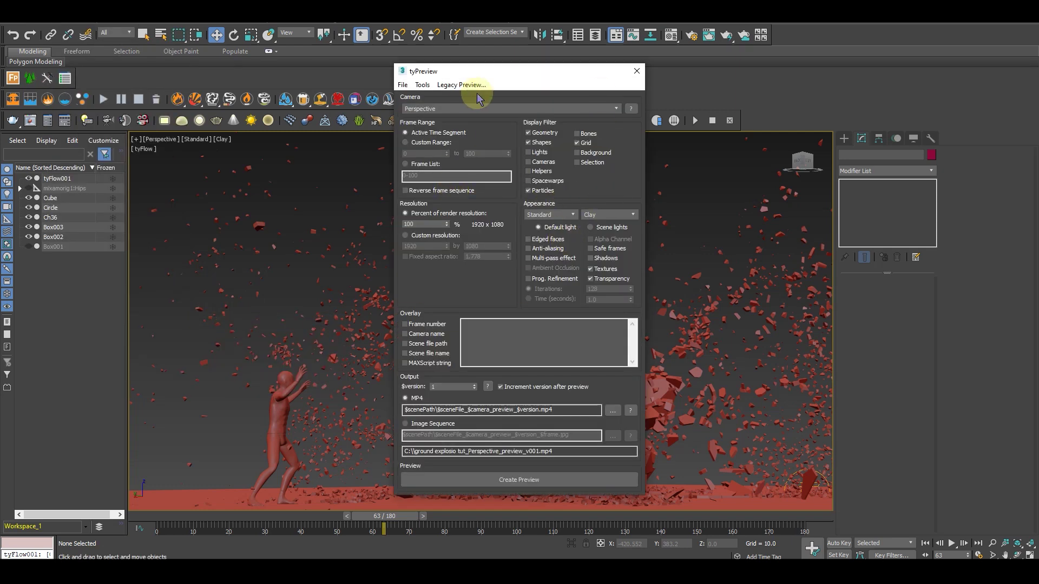
left_click_drag(491, 70, 461, 74)
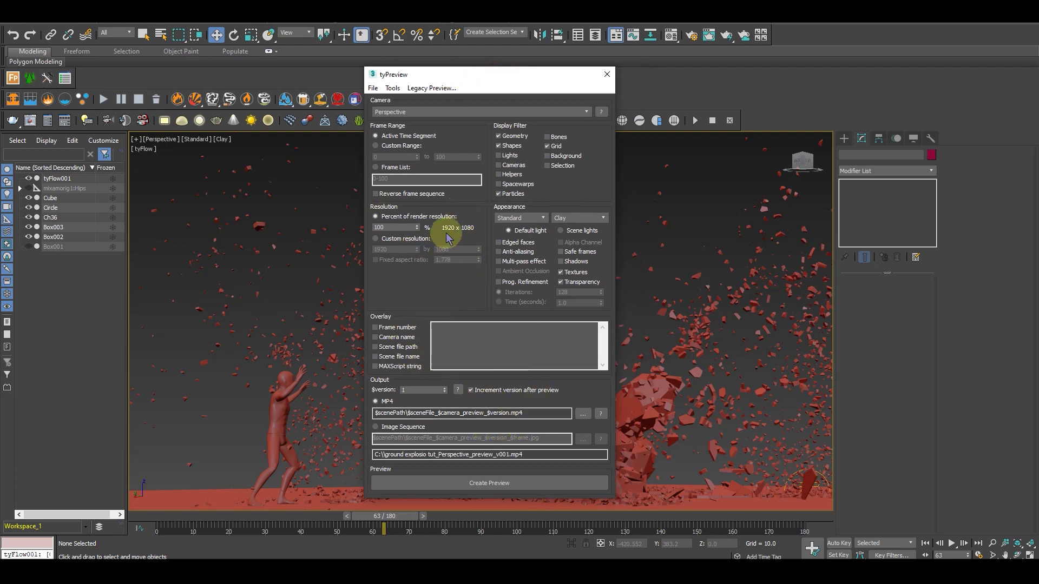
left_click_drag(418, 228, 332, 222)
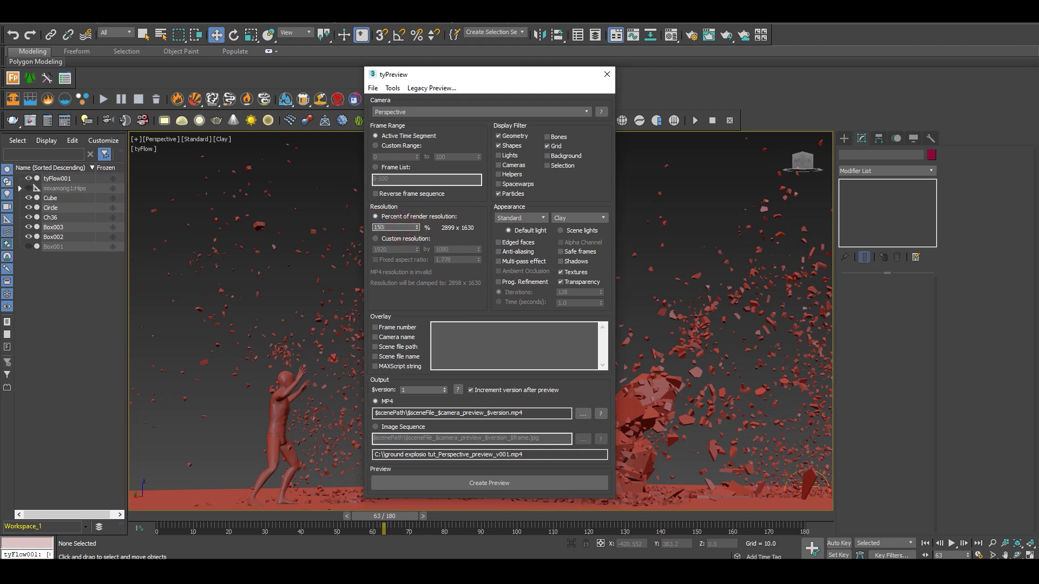
left_click(375, 227)
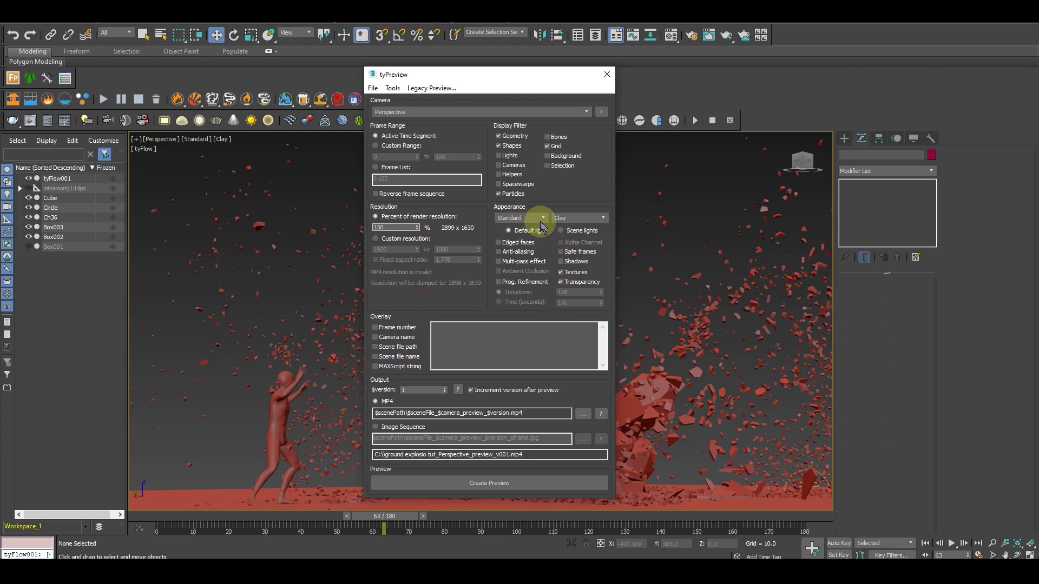
Keep Clay shading and create the MP4 preview of frames 0 to 90 at 1920 x 1080 as "tut ground explosion with rock.mp4" on the desktop
left_click(573, 219)
left_click(564, 249)
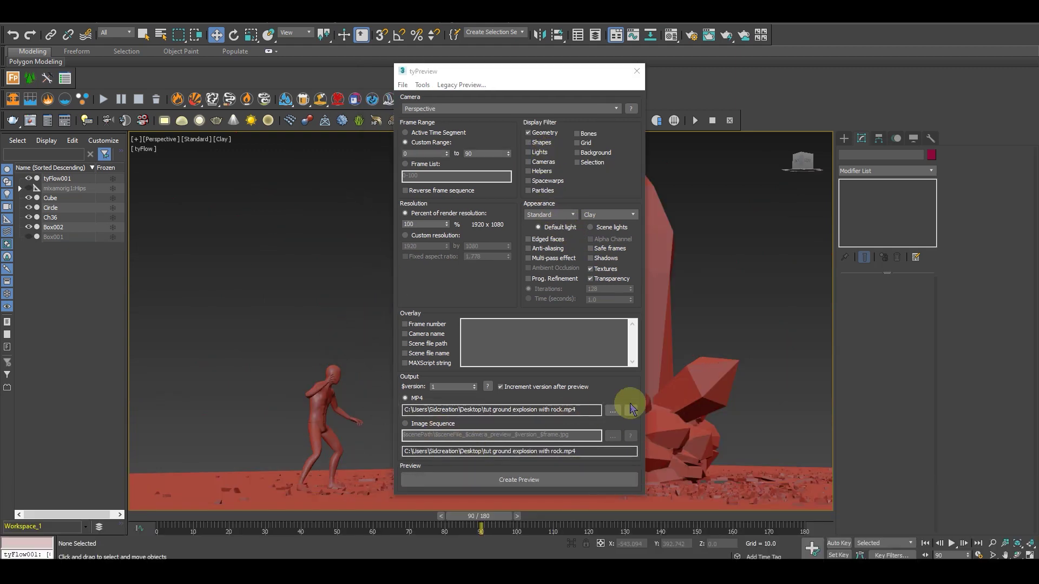
left_click(522, 481)
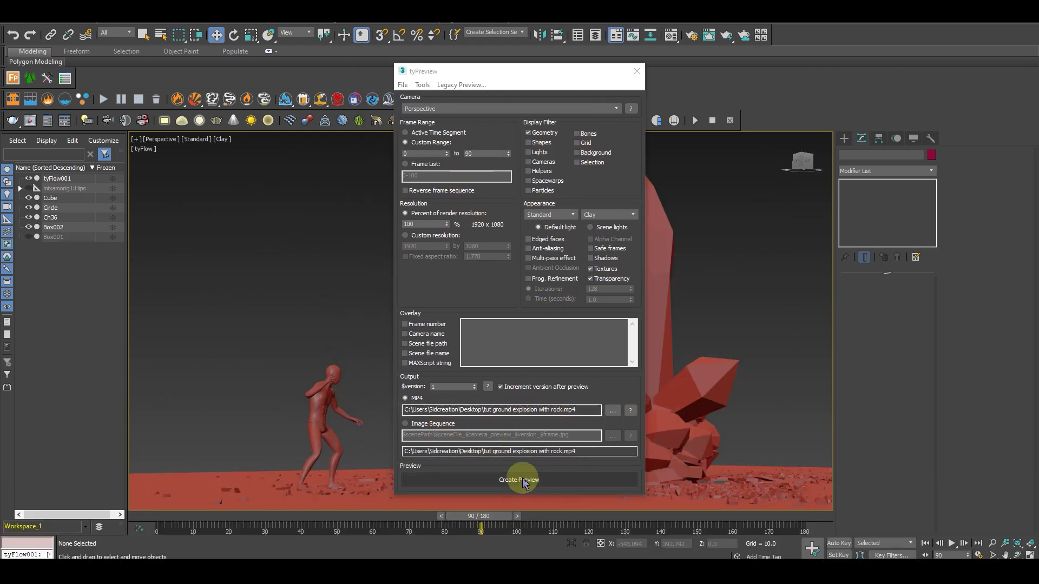